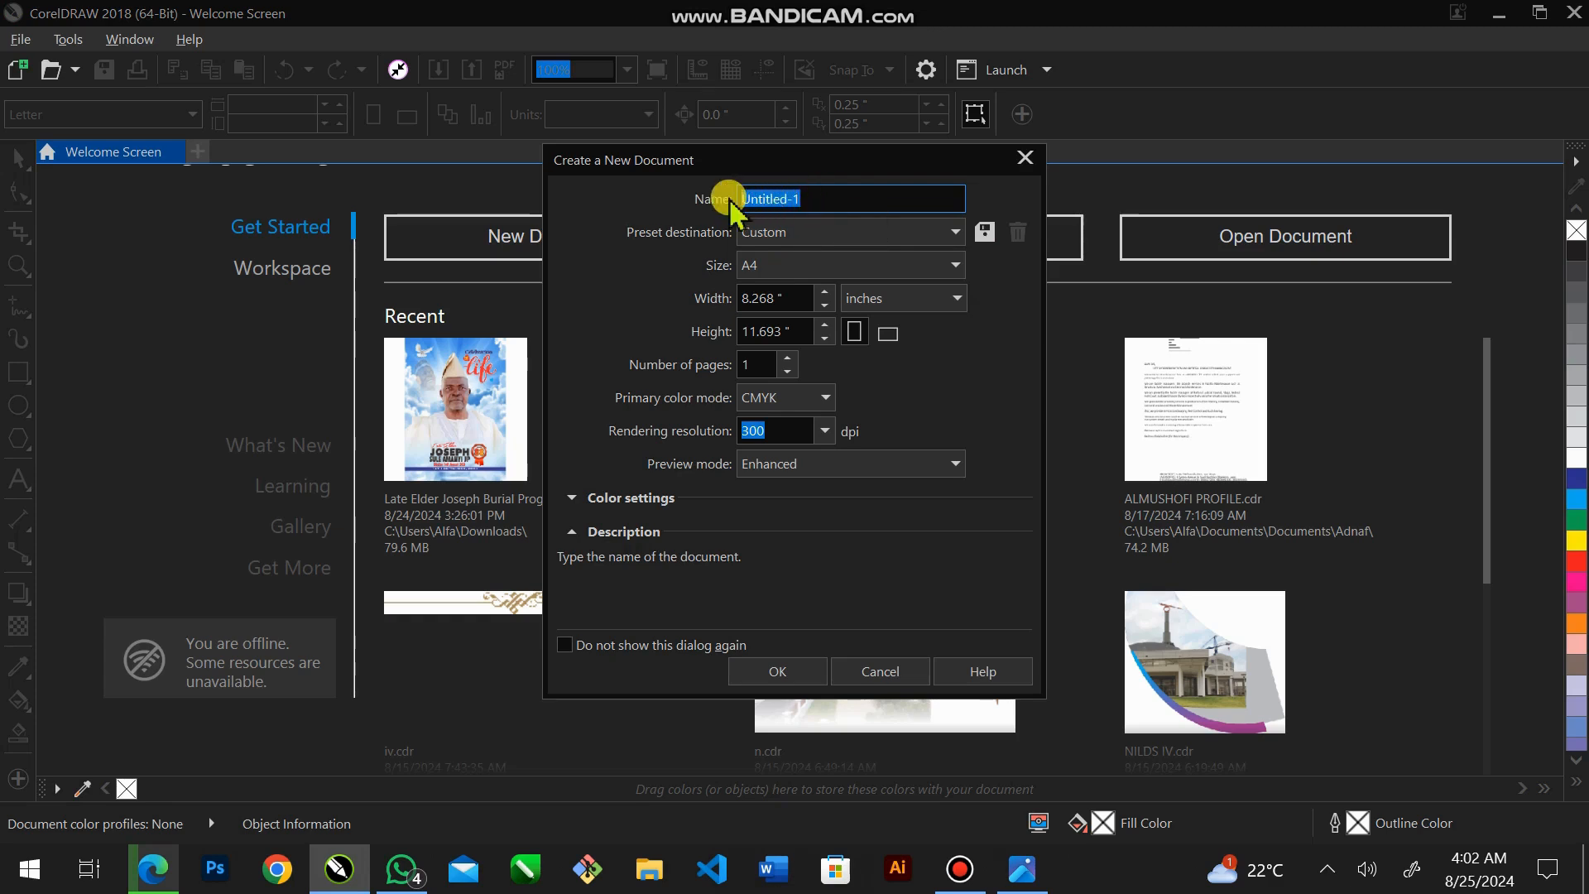
Name the new document "Adnaf Training 1" and keep A4 as its page size.
type("Adna")
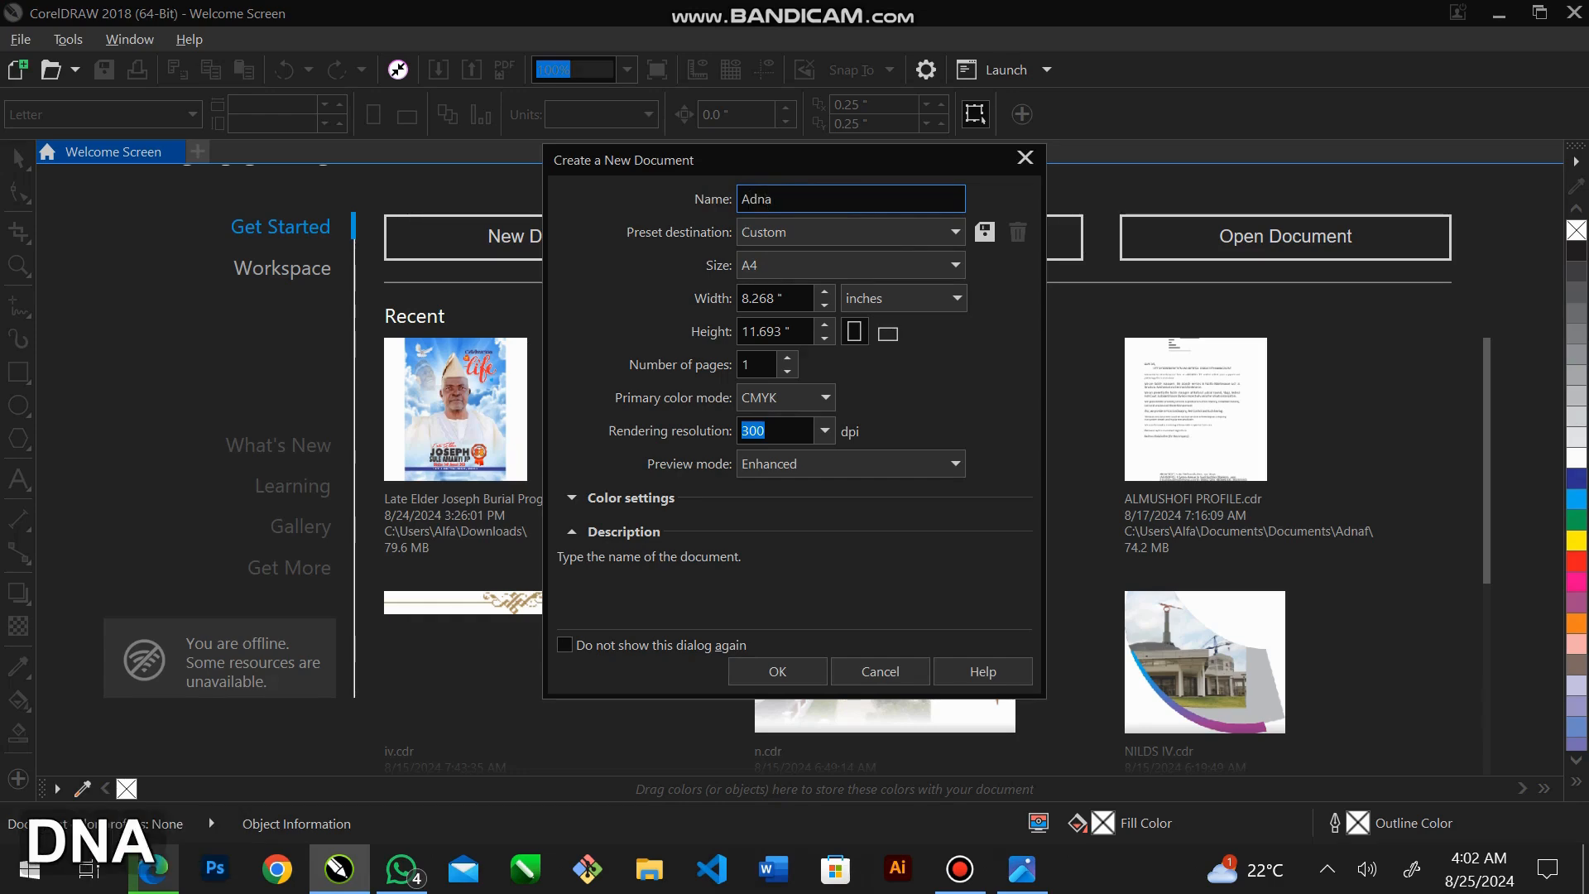
type("f Trai")
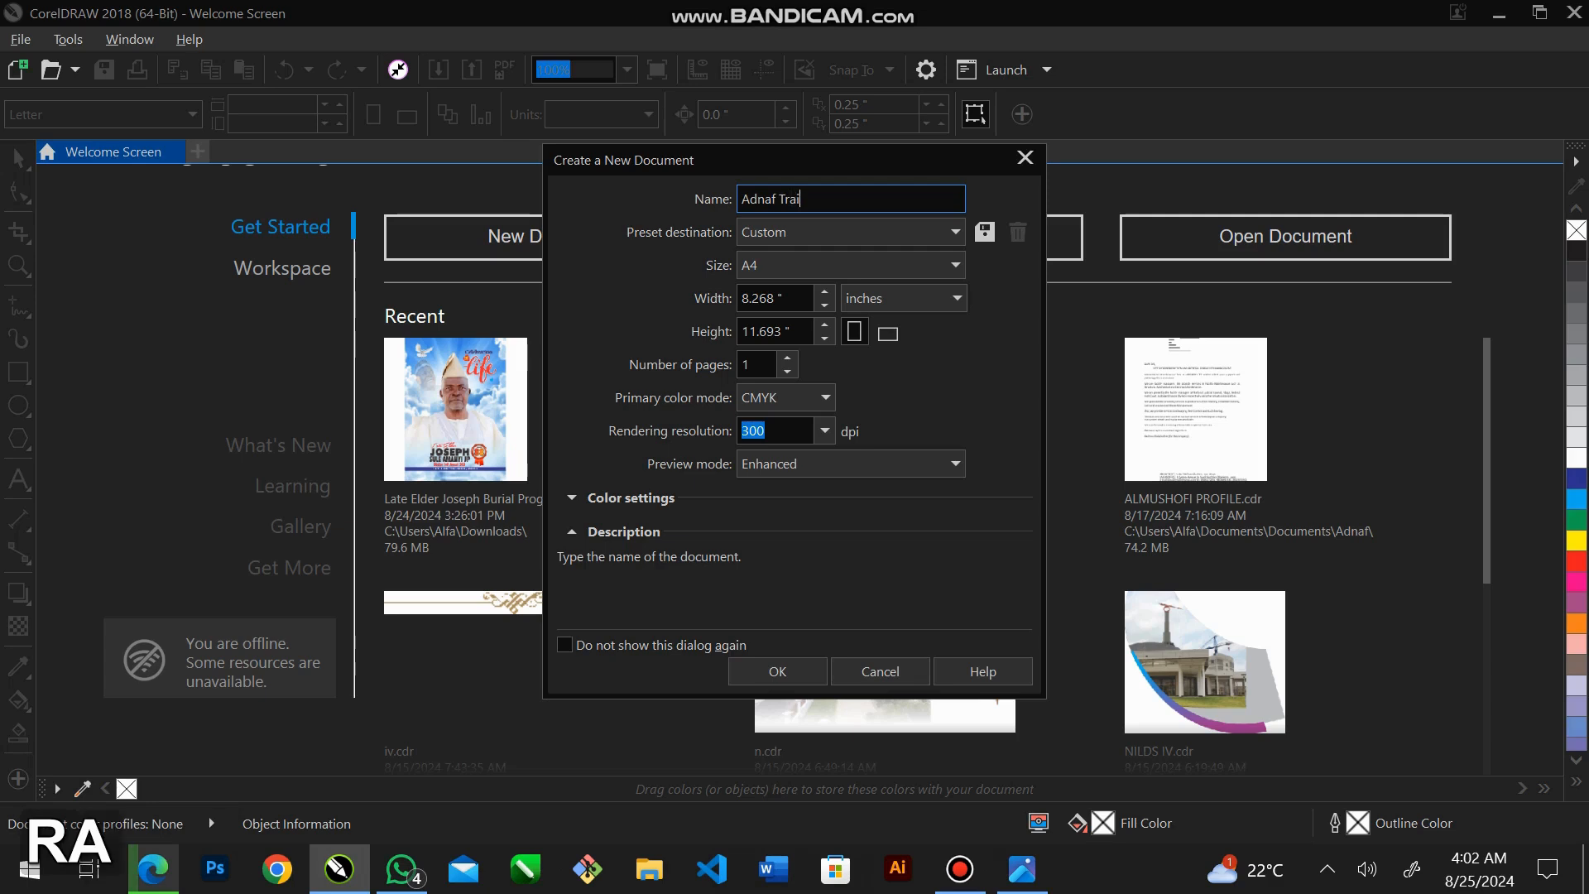
type("ni")
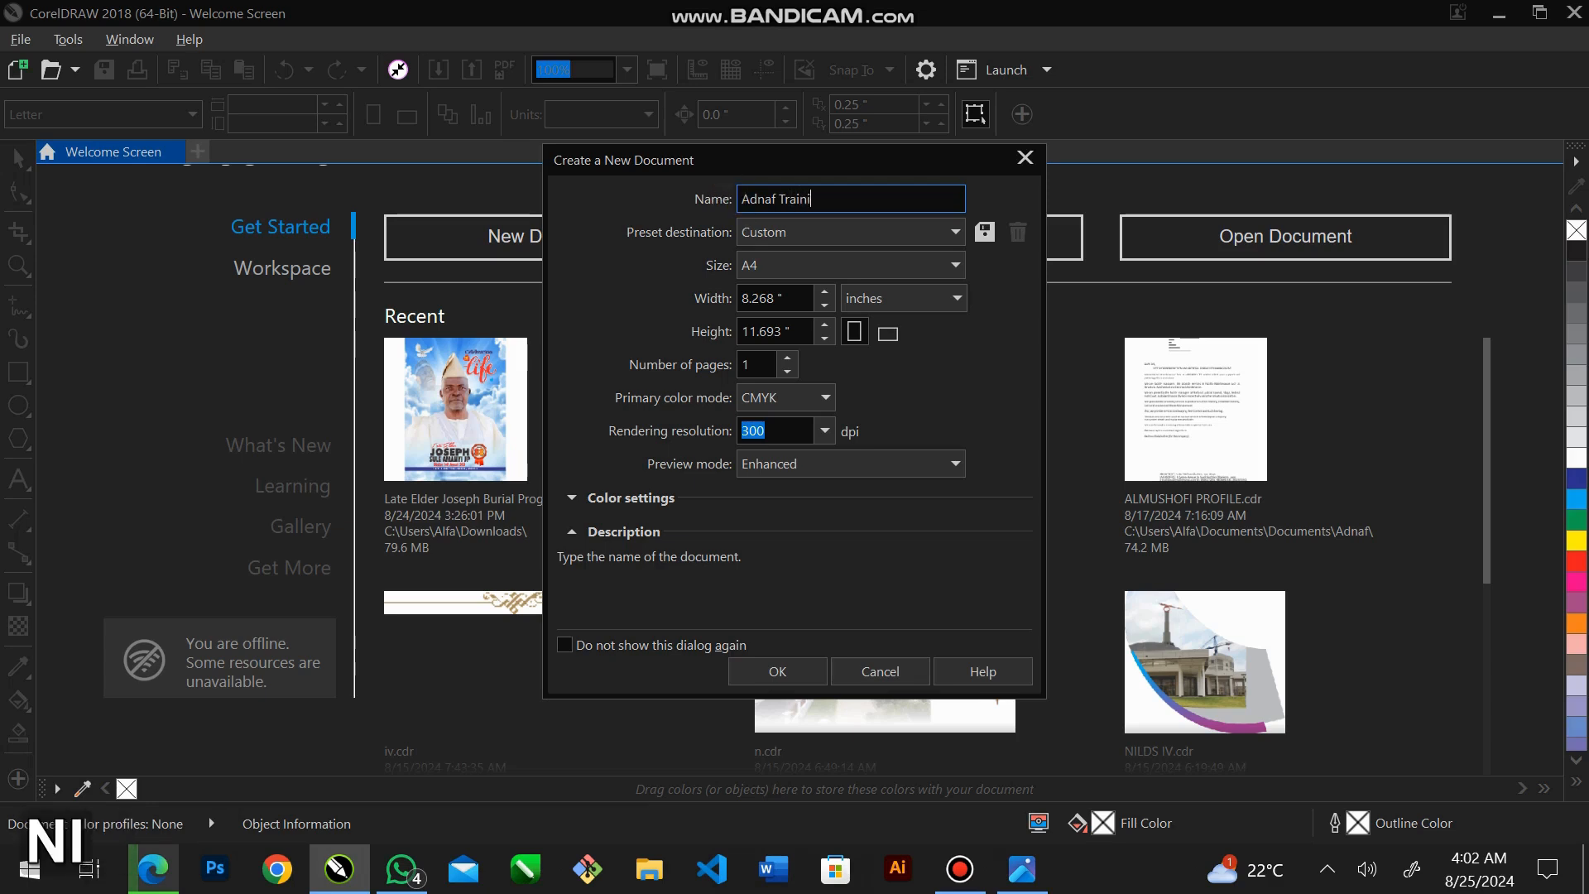
type("ng 1")
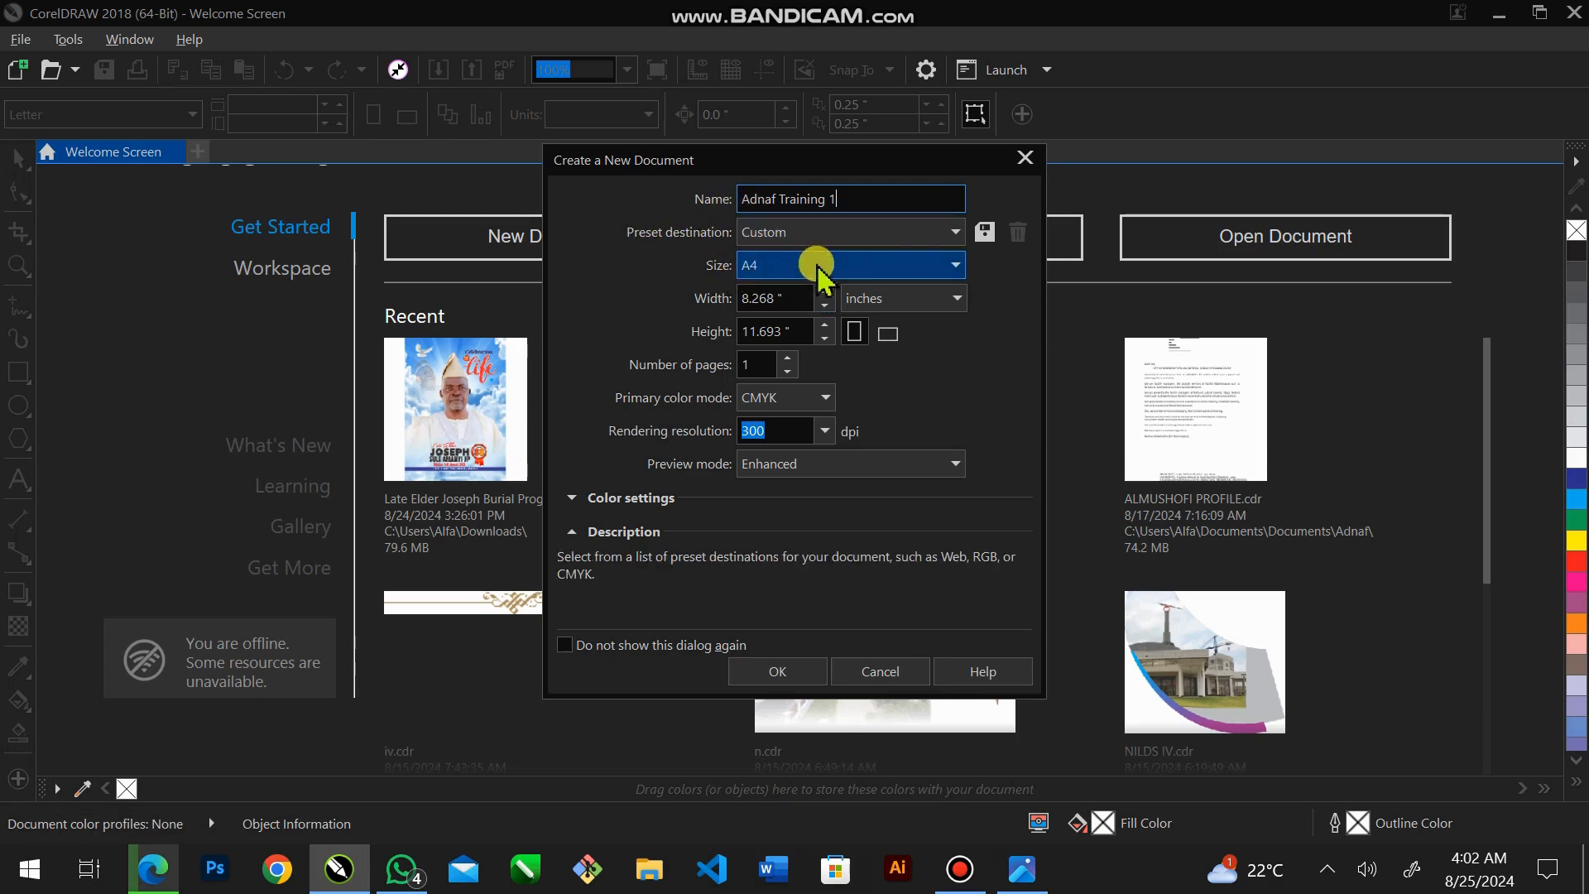
left_click(958, 265)
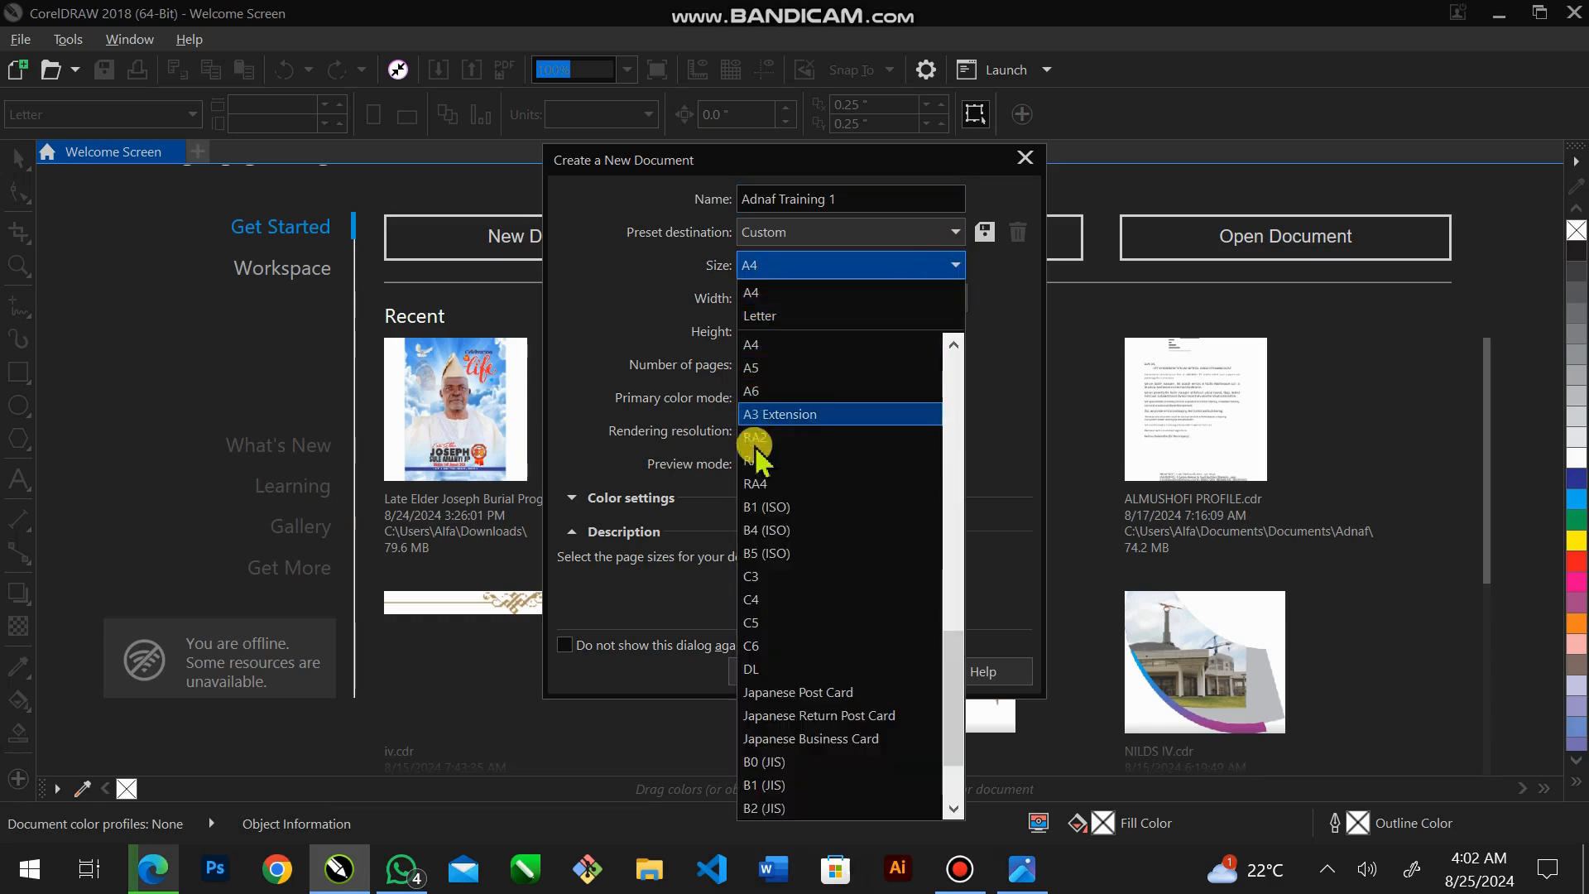
left_click(1008, 286)
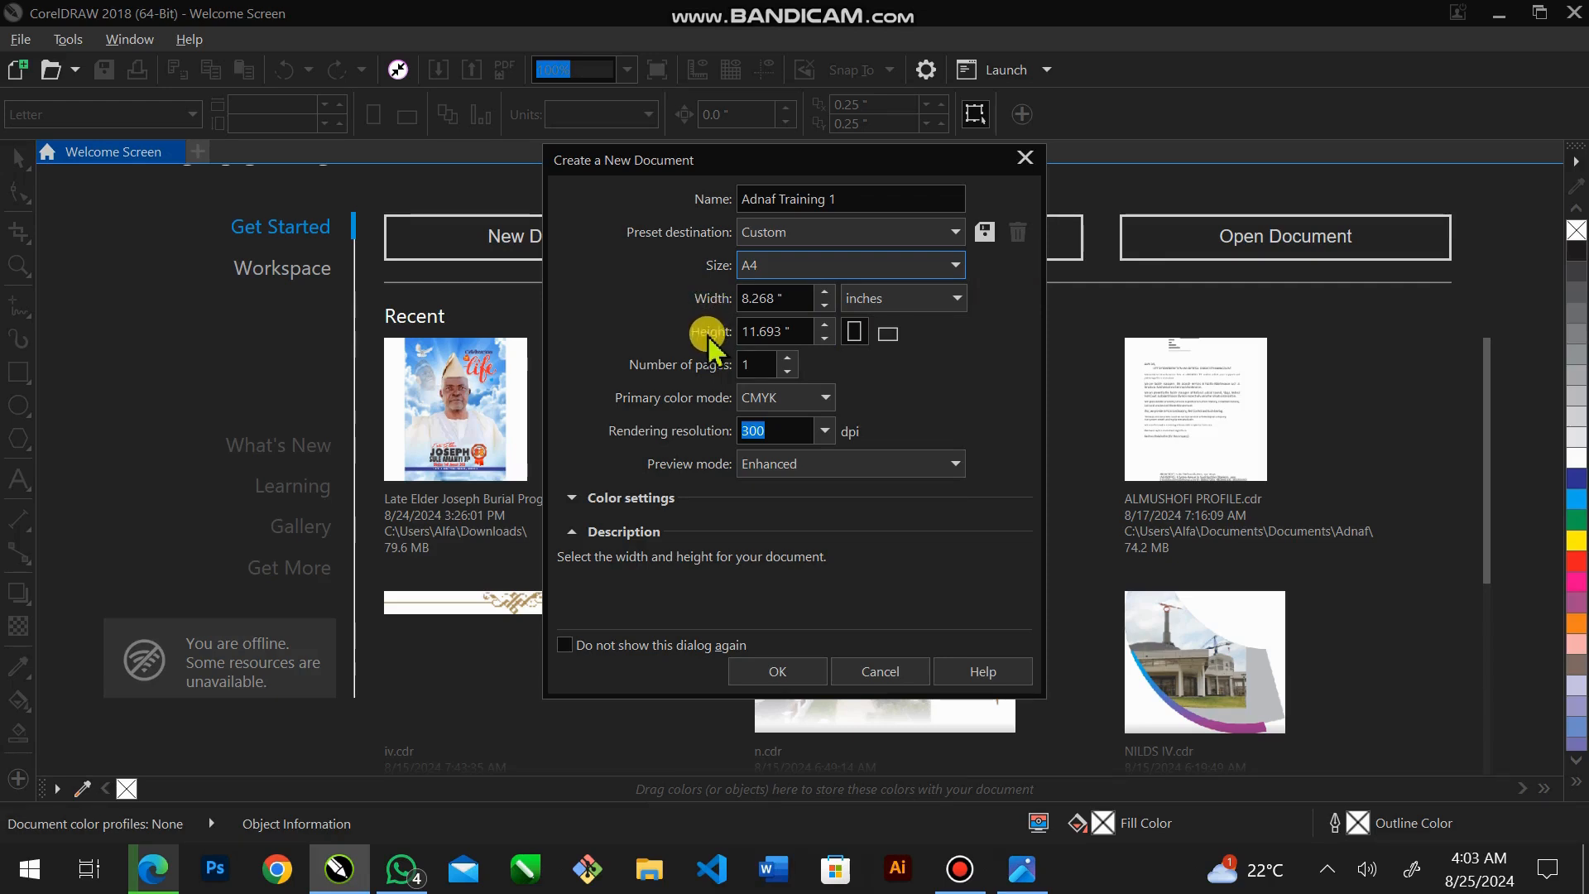
Create the document with inches as the unit and CMYK as the primary color mode.
left_click(957, 299)
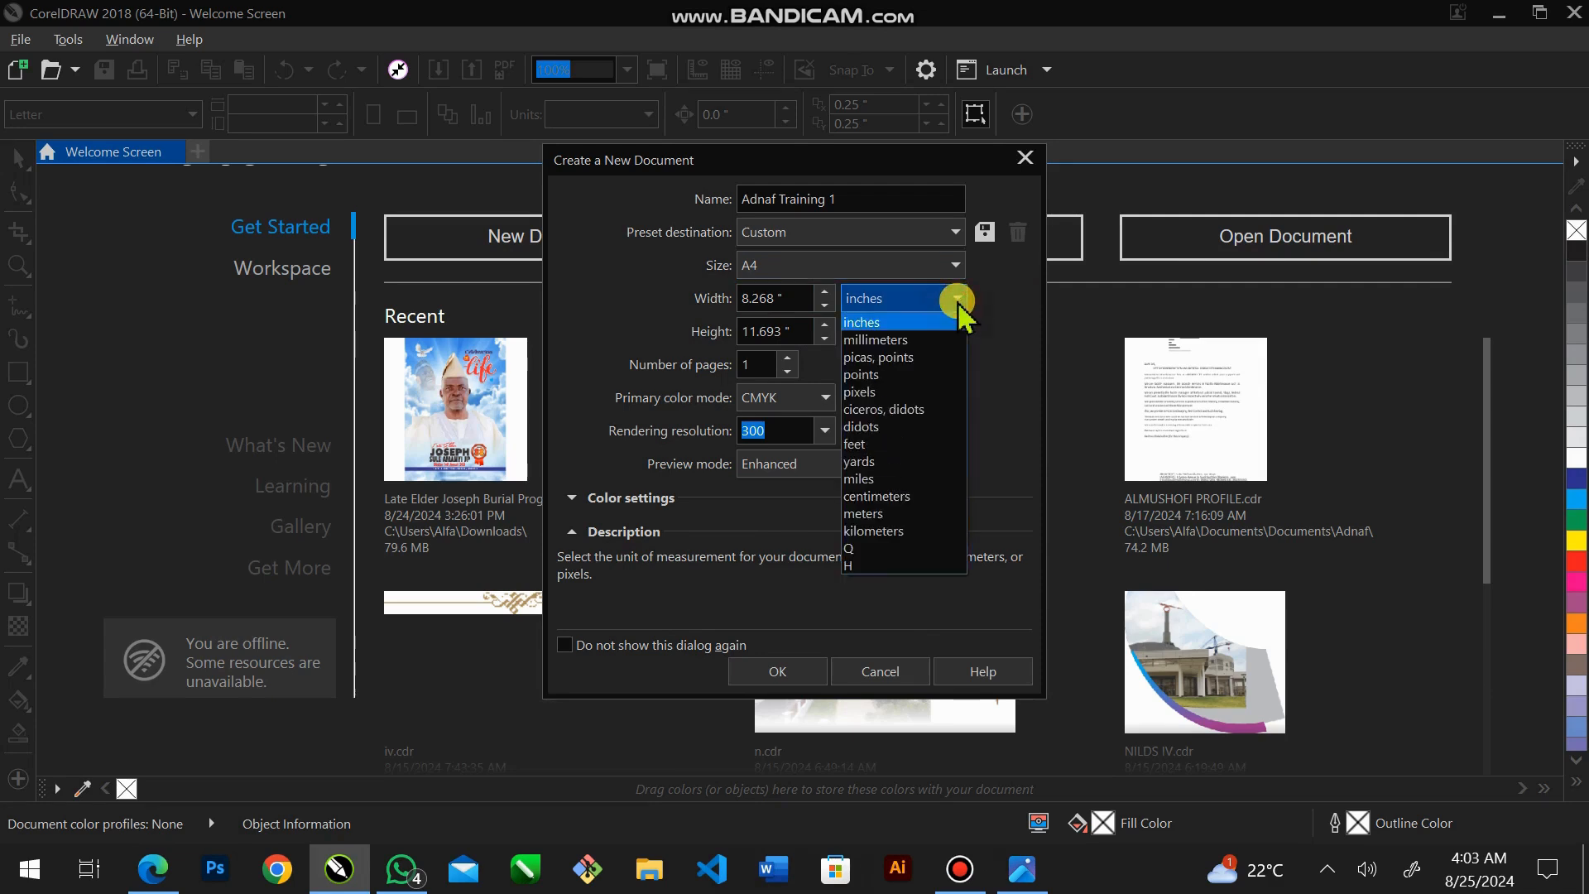
left_click(875, 321)
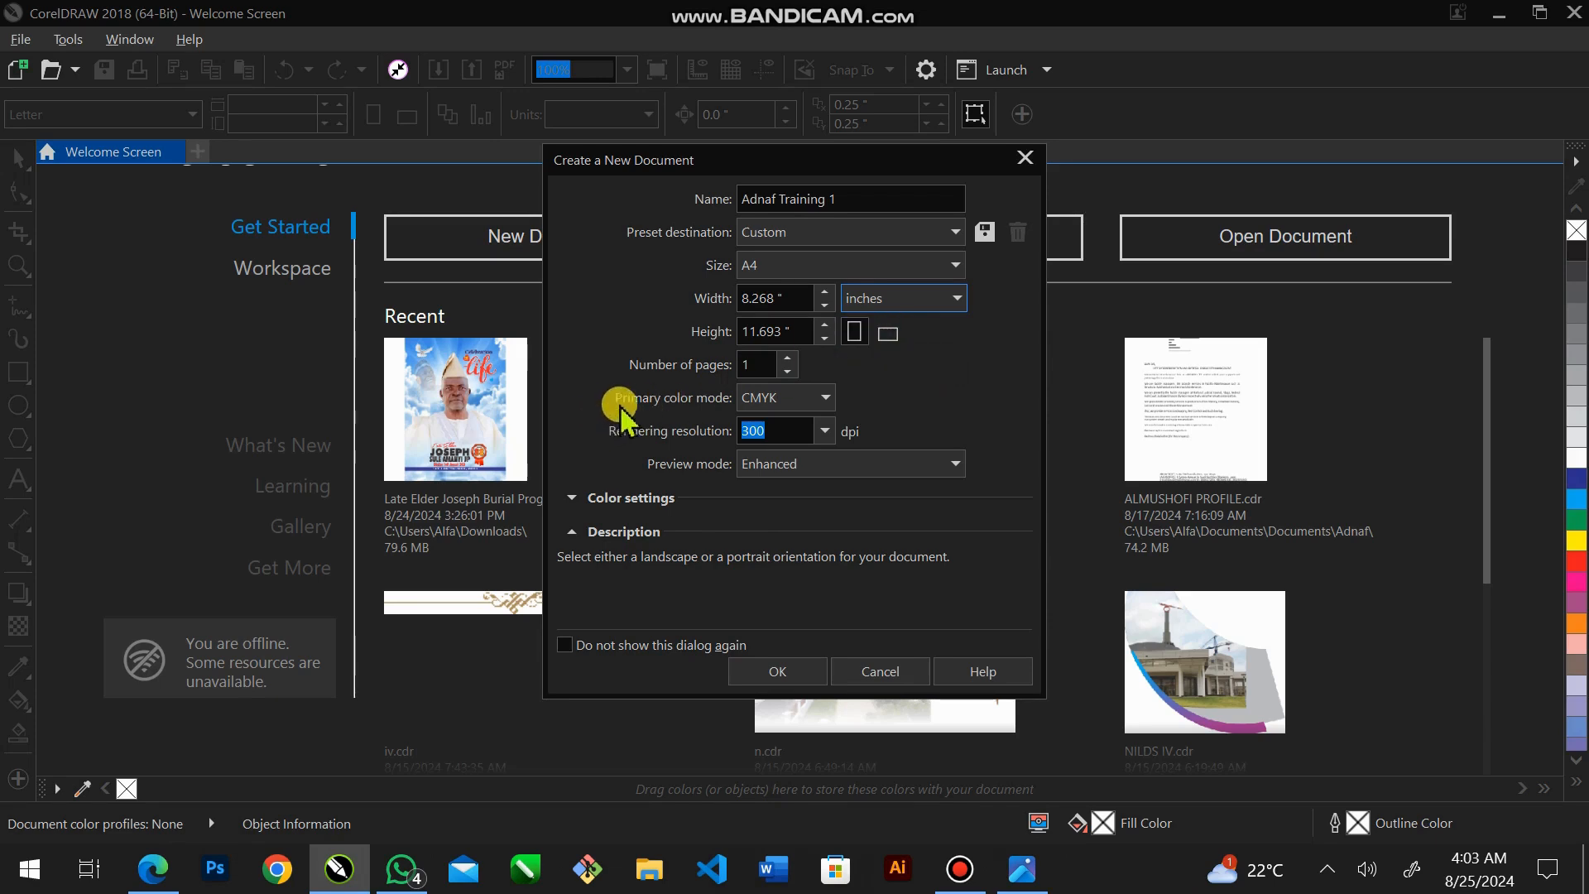
left_click(826, 399)
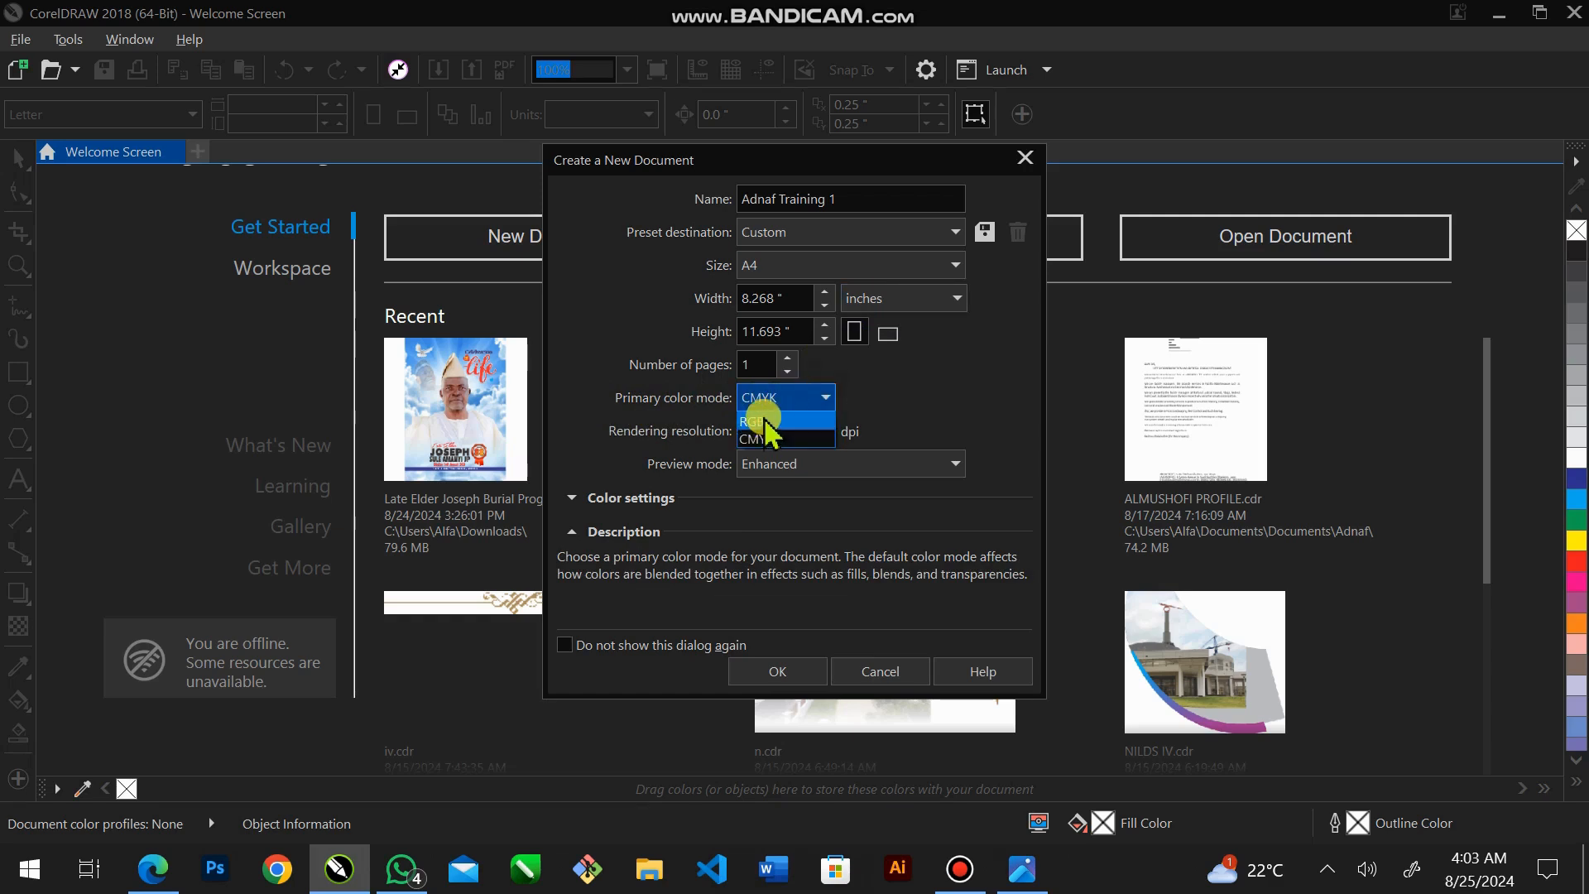
left_click(826, 399)
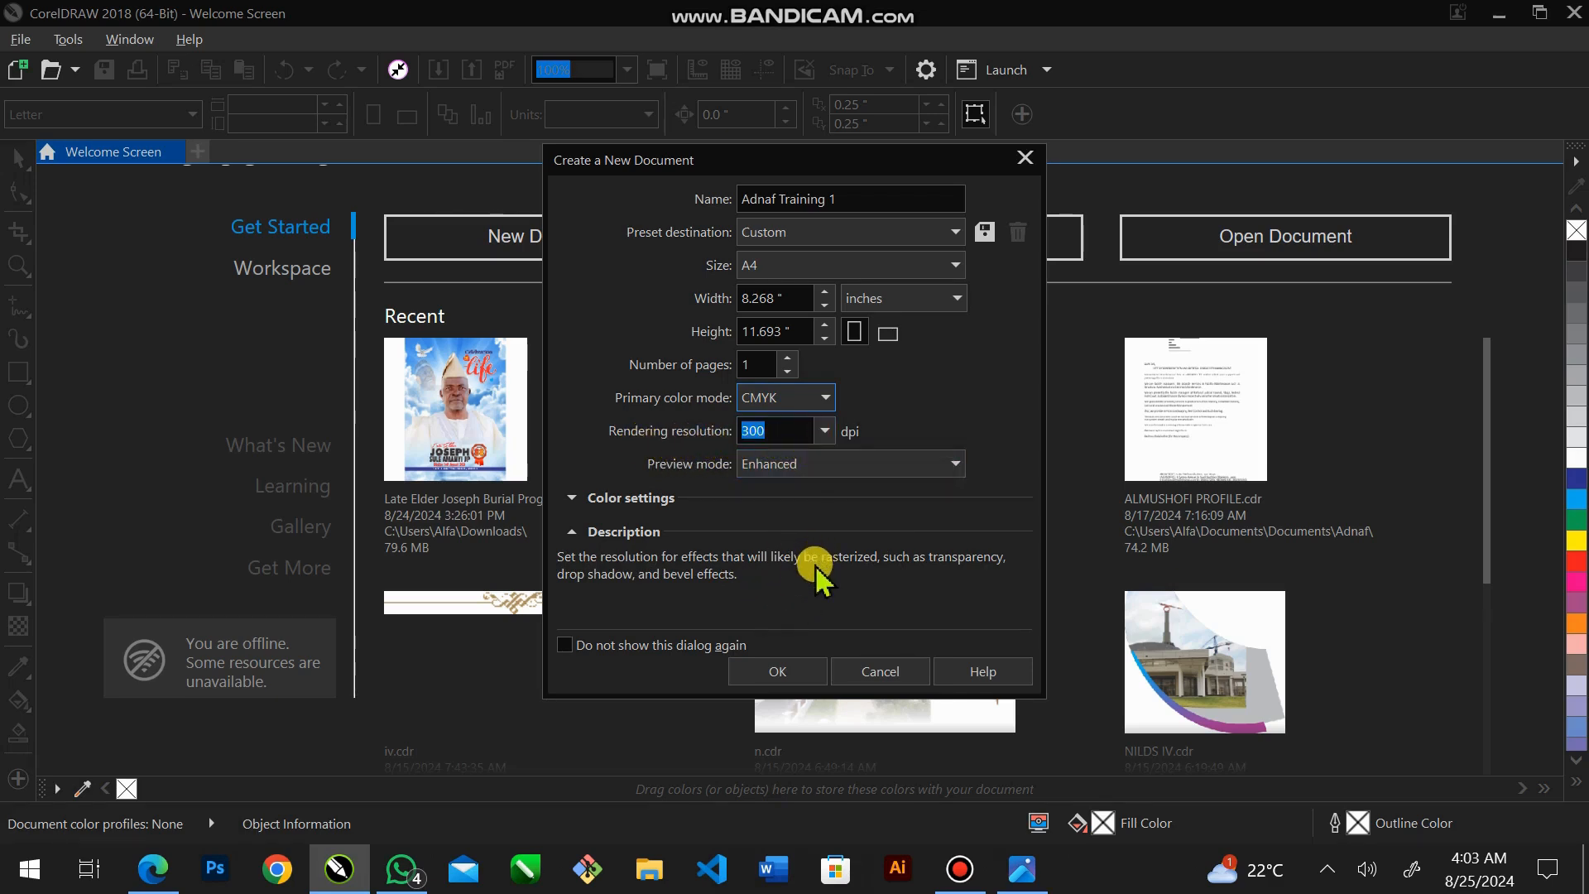
left_click(778, 672)
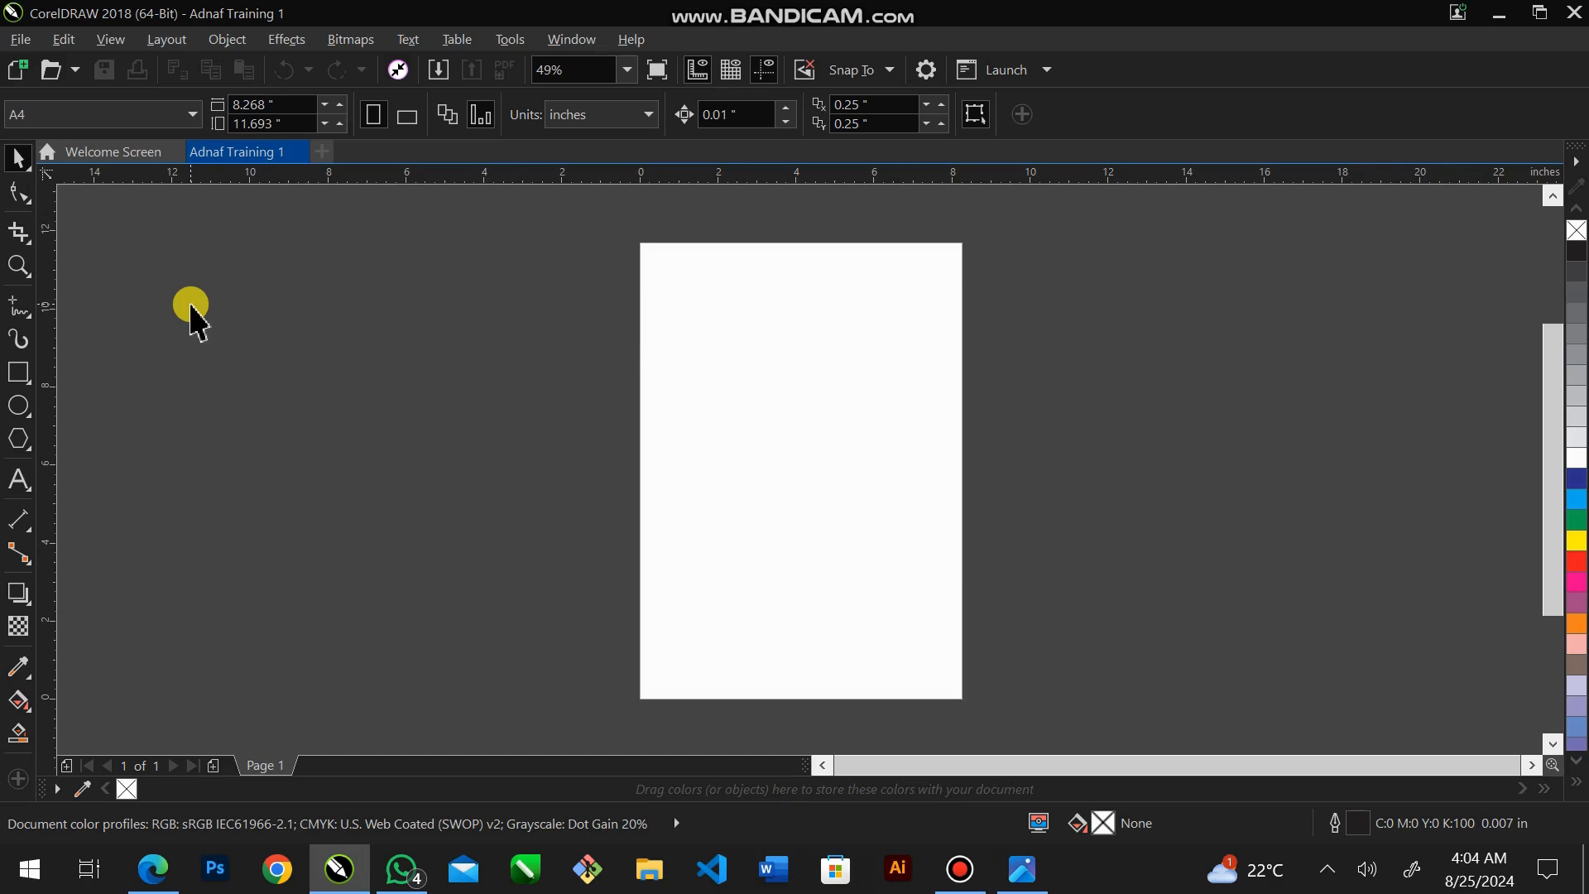
Examine the tools grouped under Shape, Crop, Zoom and Freehand, as well as the Artistic Media tool.
left_click(25, 200)
left_click(33, 204)
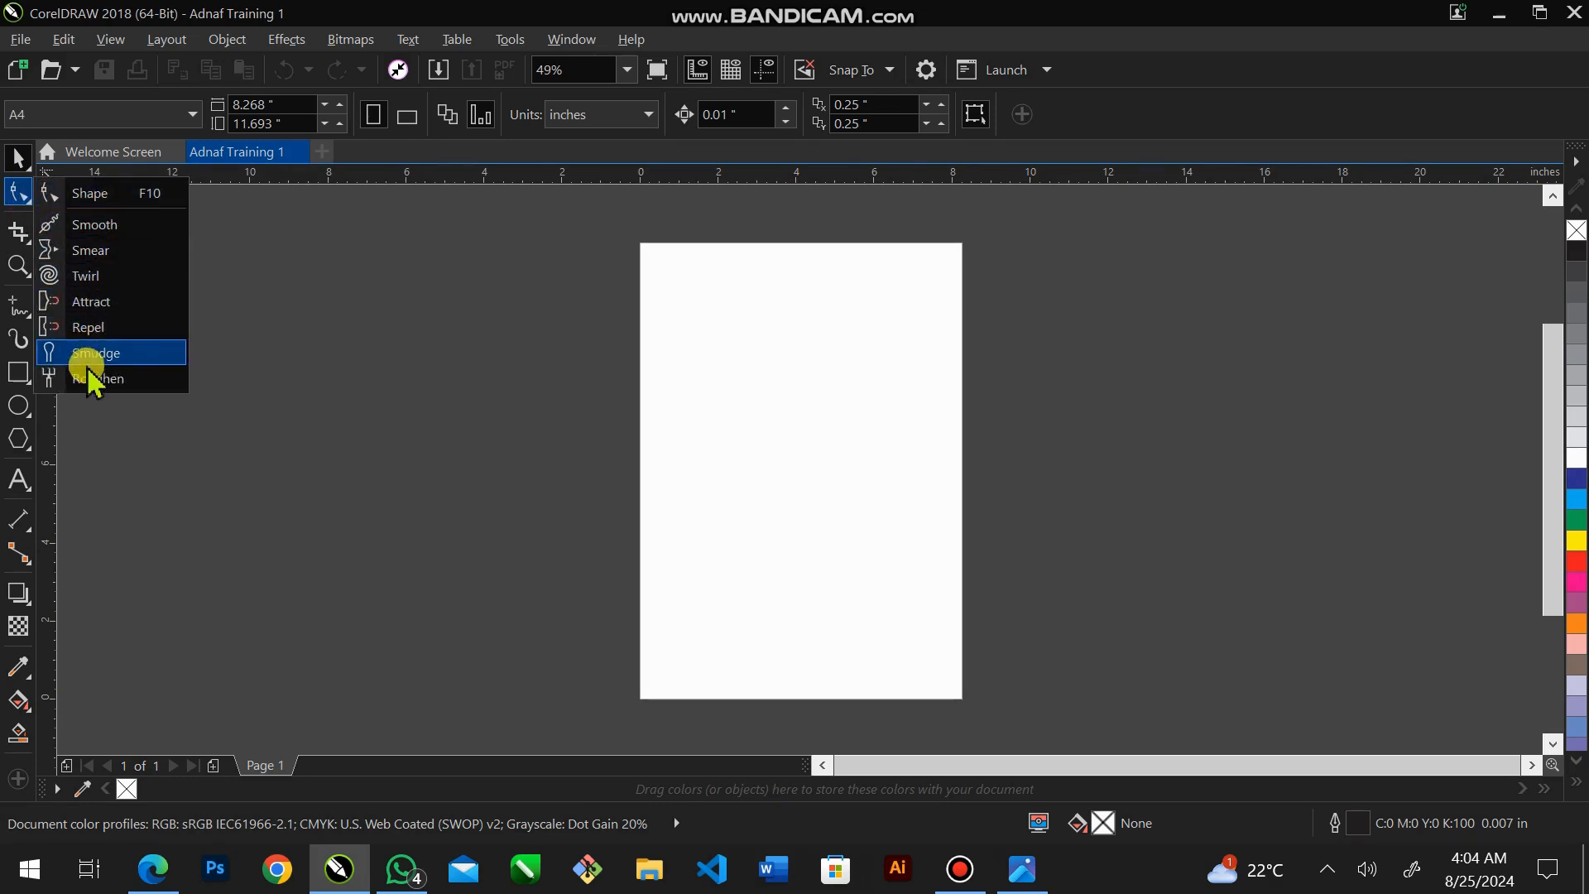
left_click(19, 234)
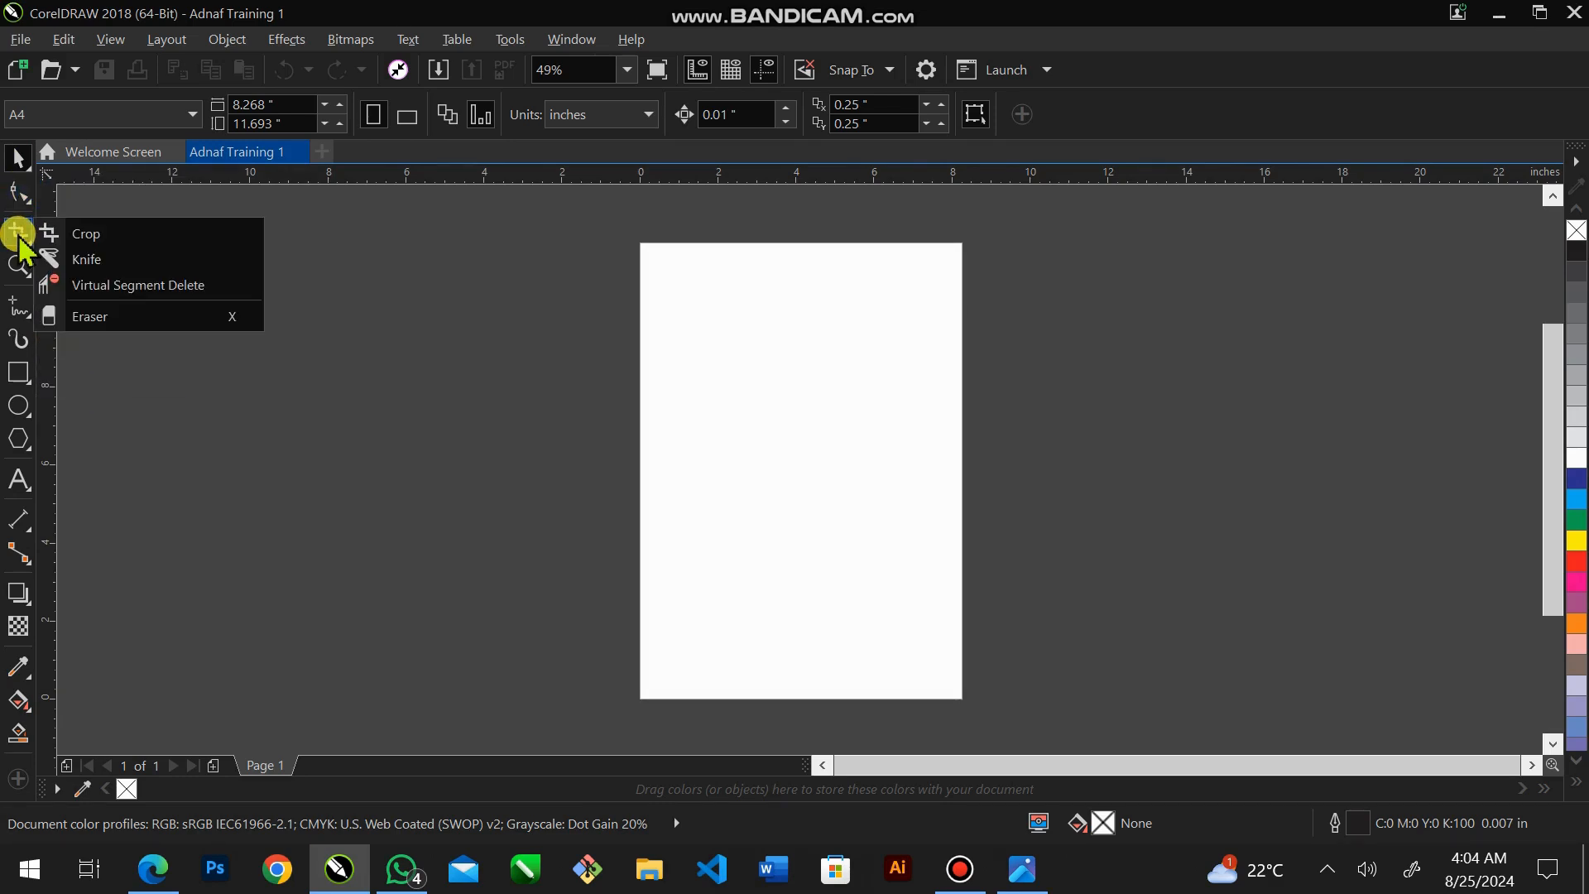
left_click(30, 277)
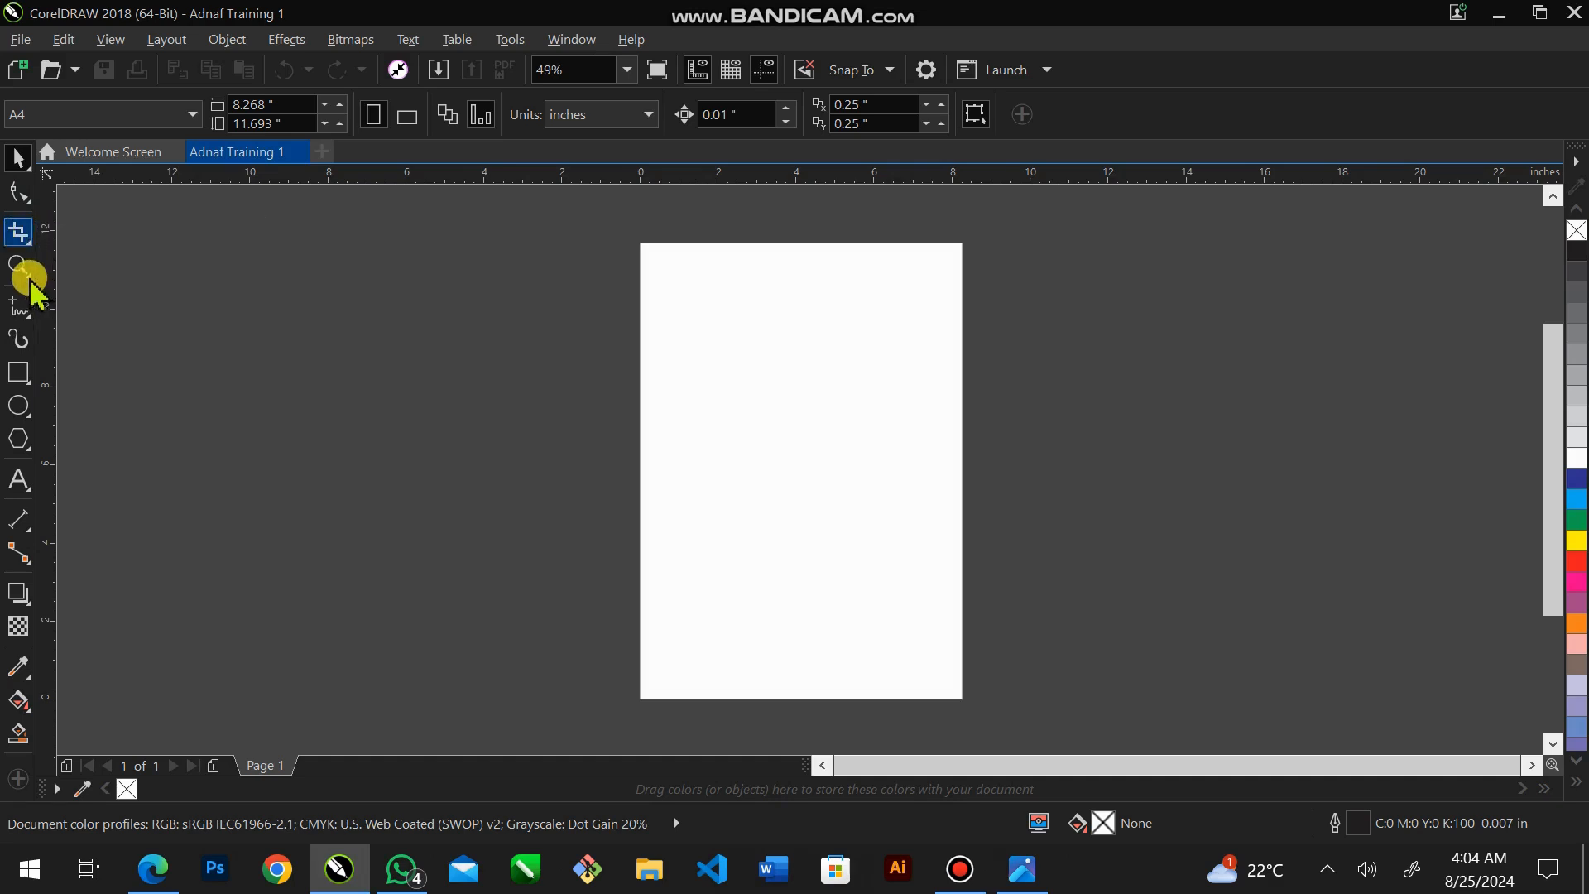
left_click(31, 280)
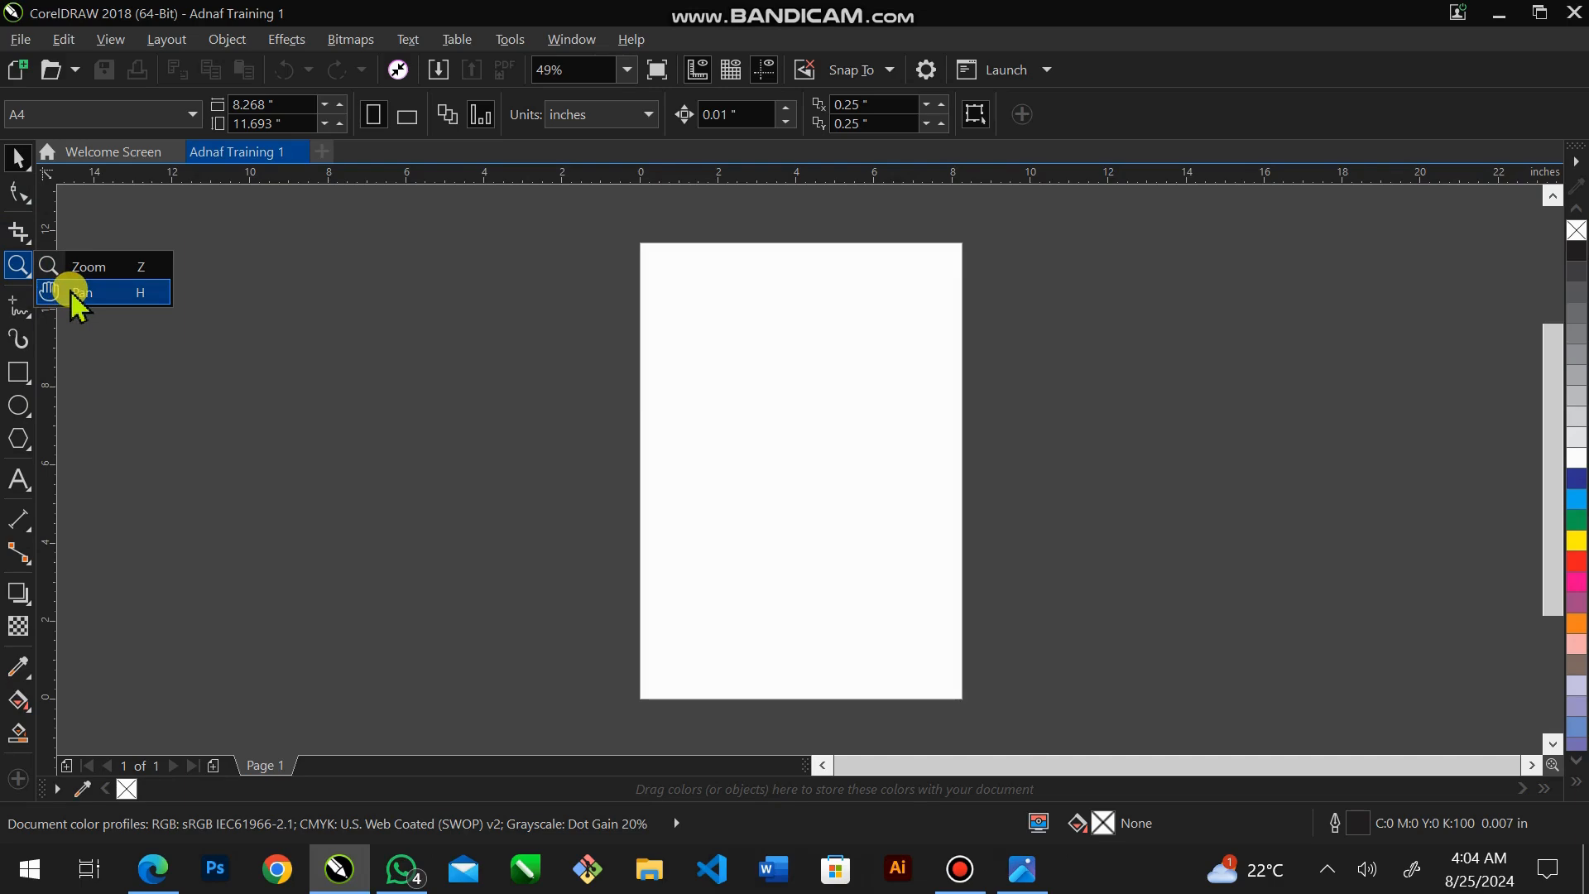
left_click(18, 315)
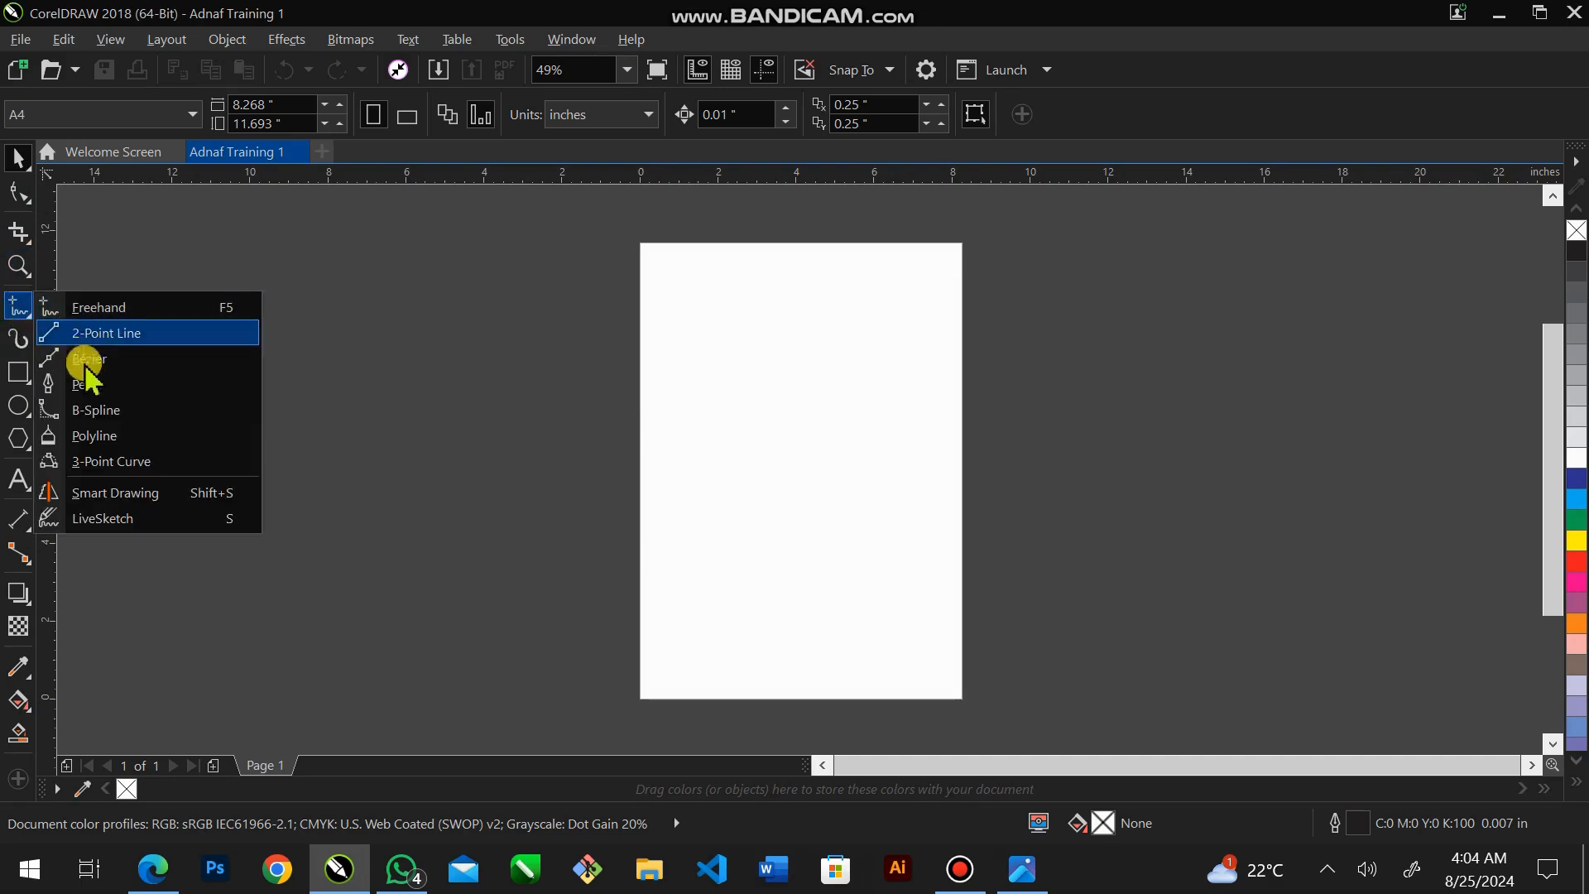
left_click(20, 329)
left_click(17, 340)
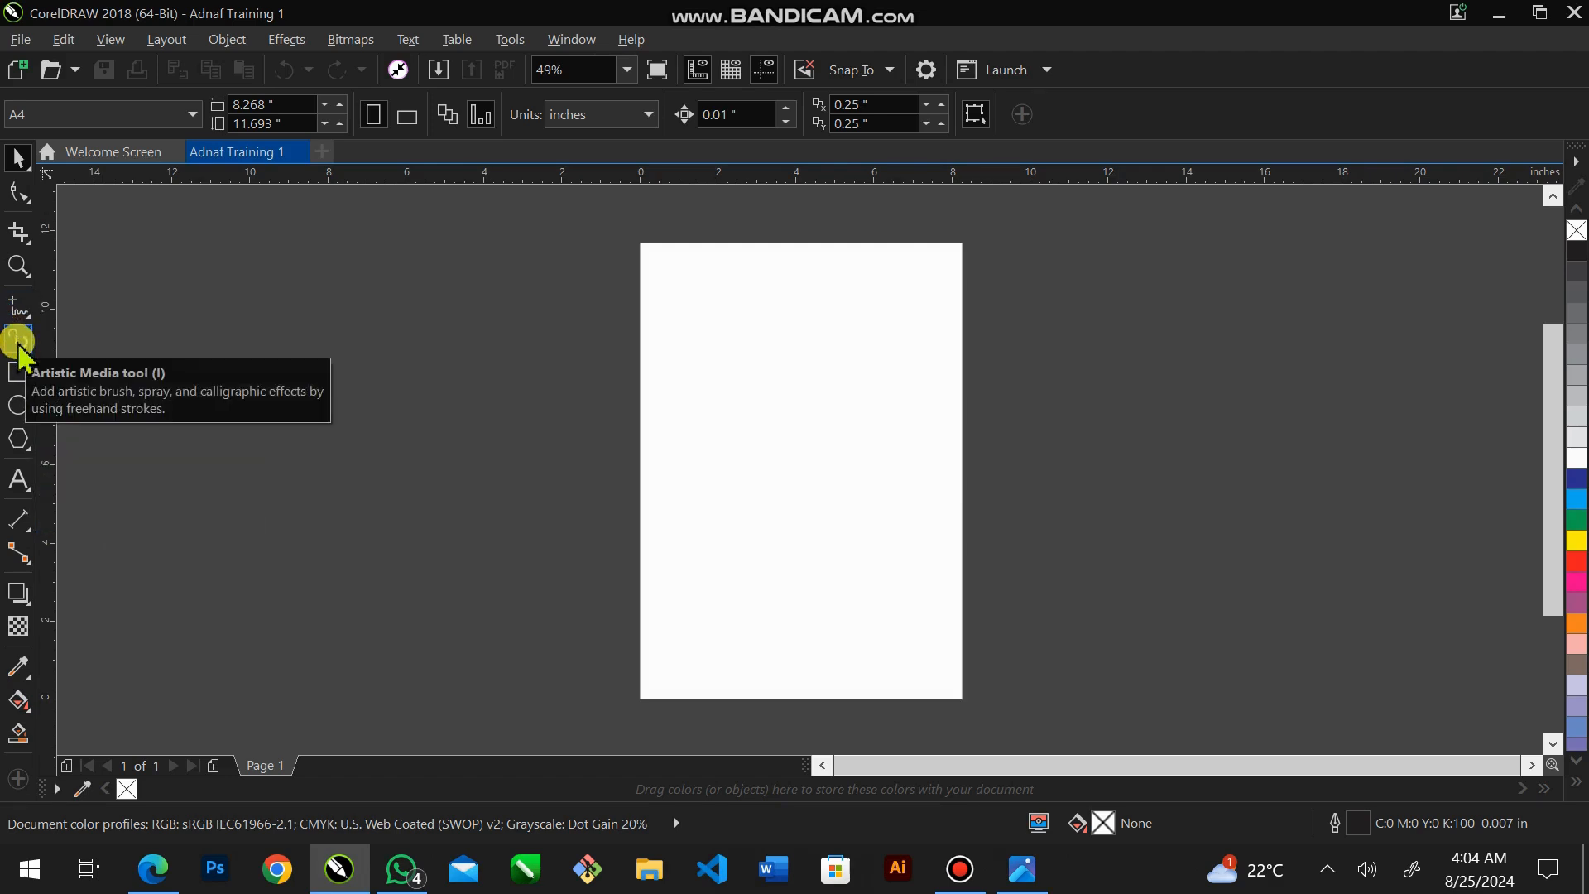
Examine the shape, text, dimension, connector, effect, eyedropper and fill tool groups through to the Smart Fill tool.
left_click(18, 371)
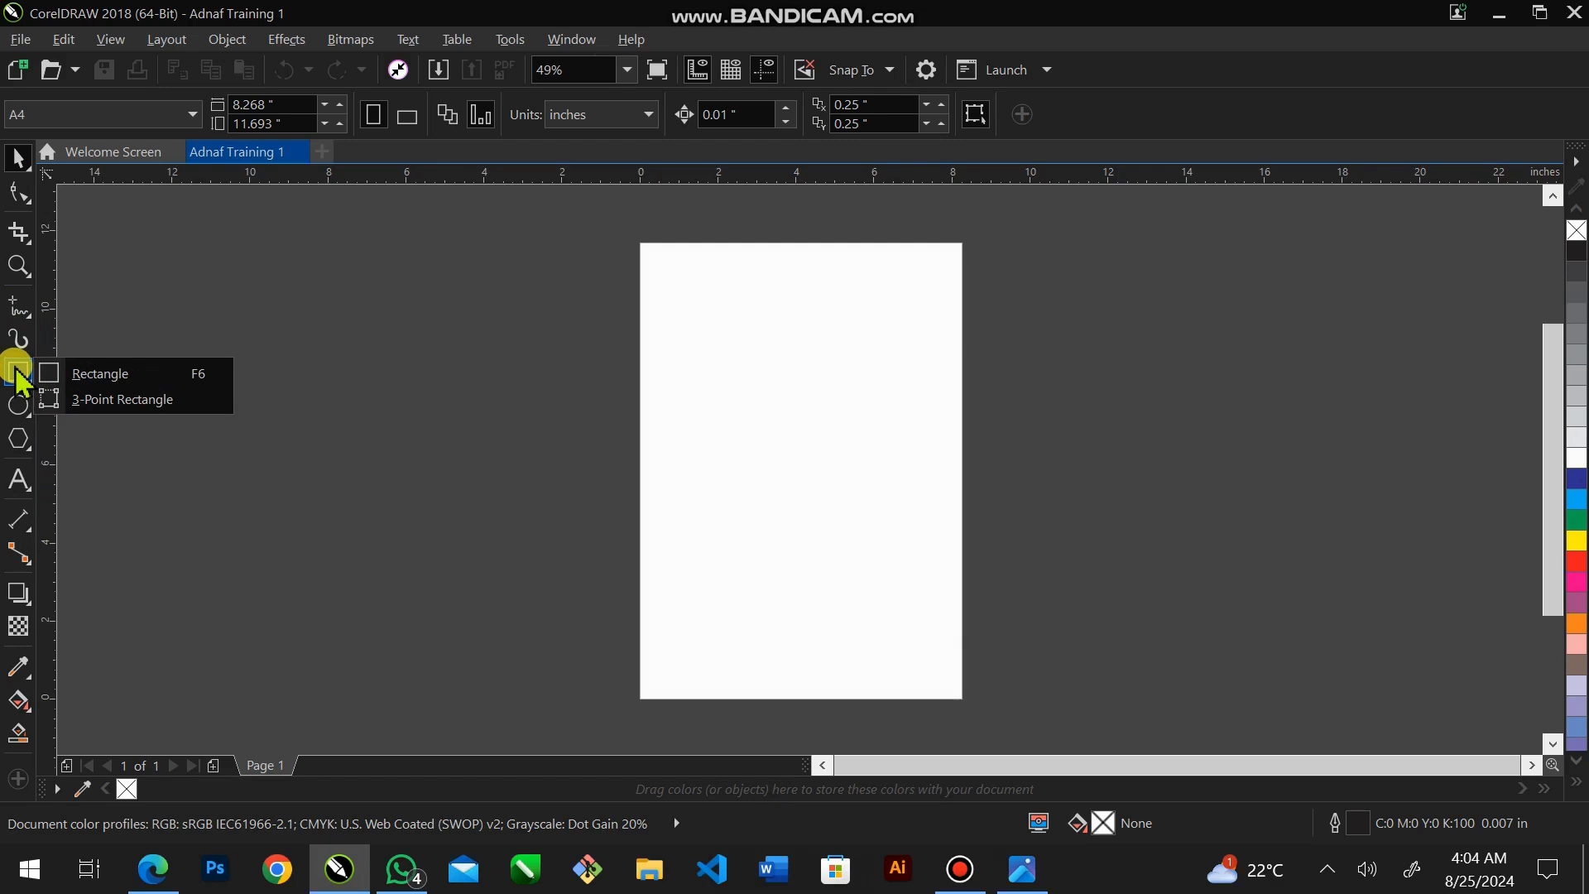
left_click(18, 406)
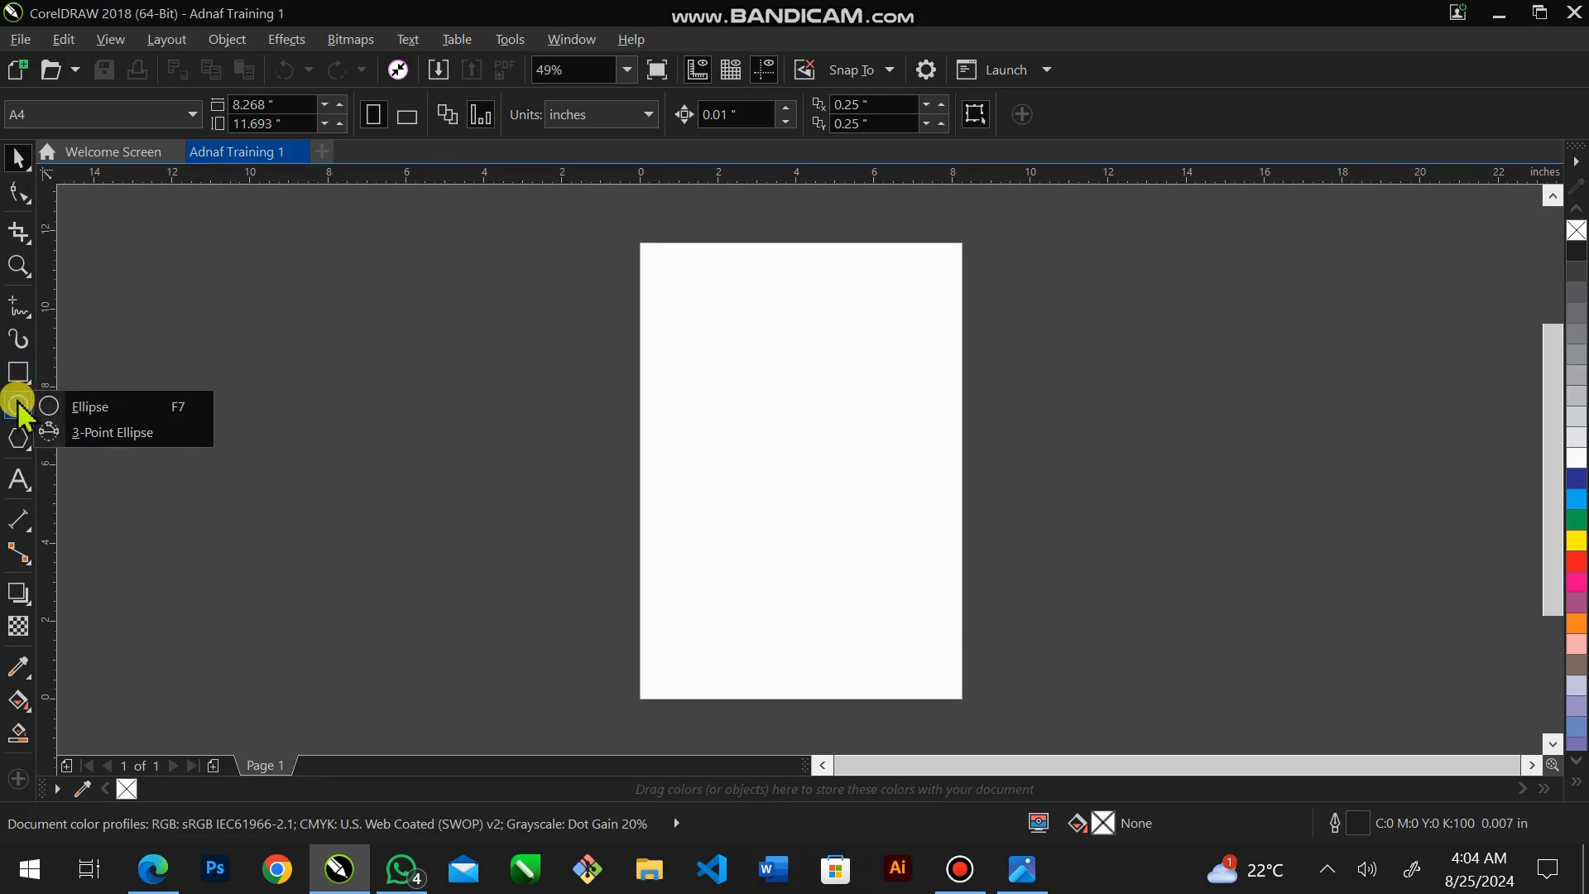
left_click(18, 438)
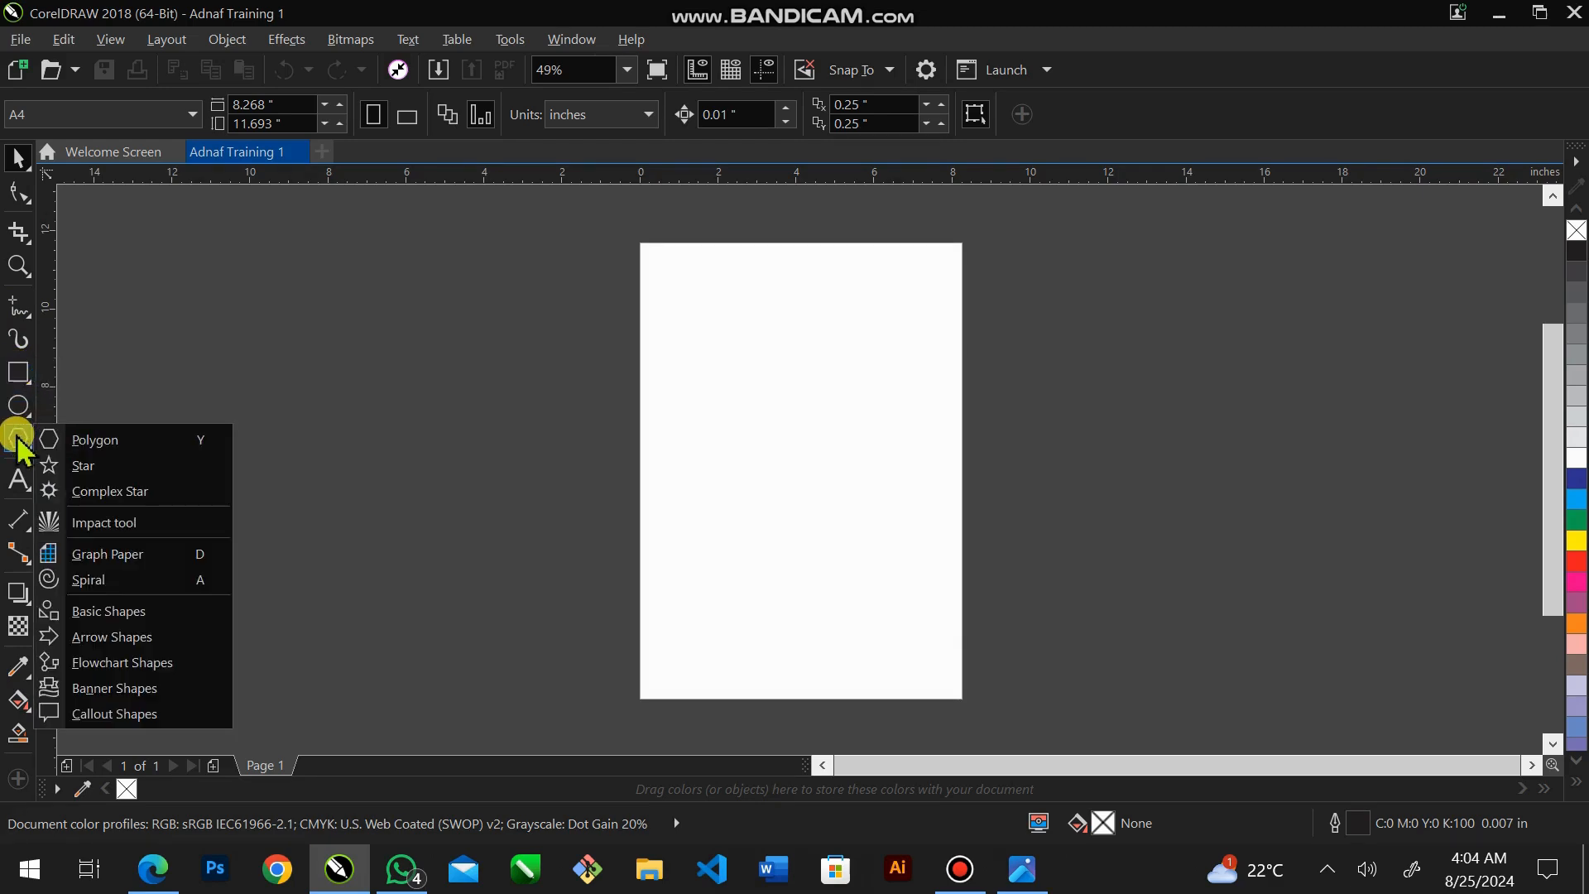
left_click(18, 480)
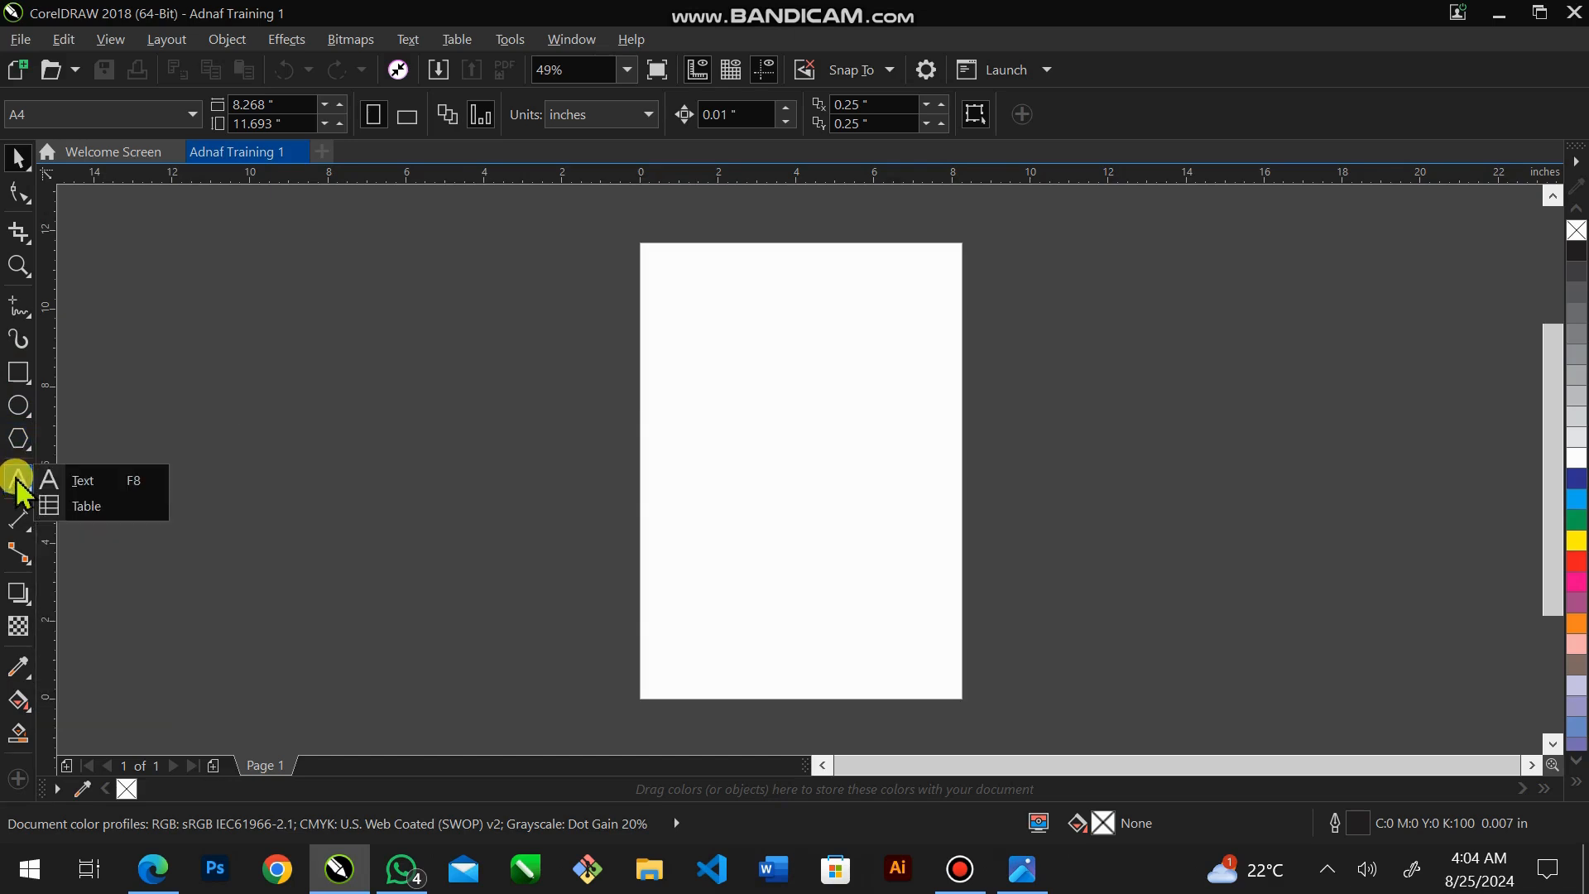
left_click(18, 519)
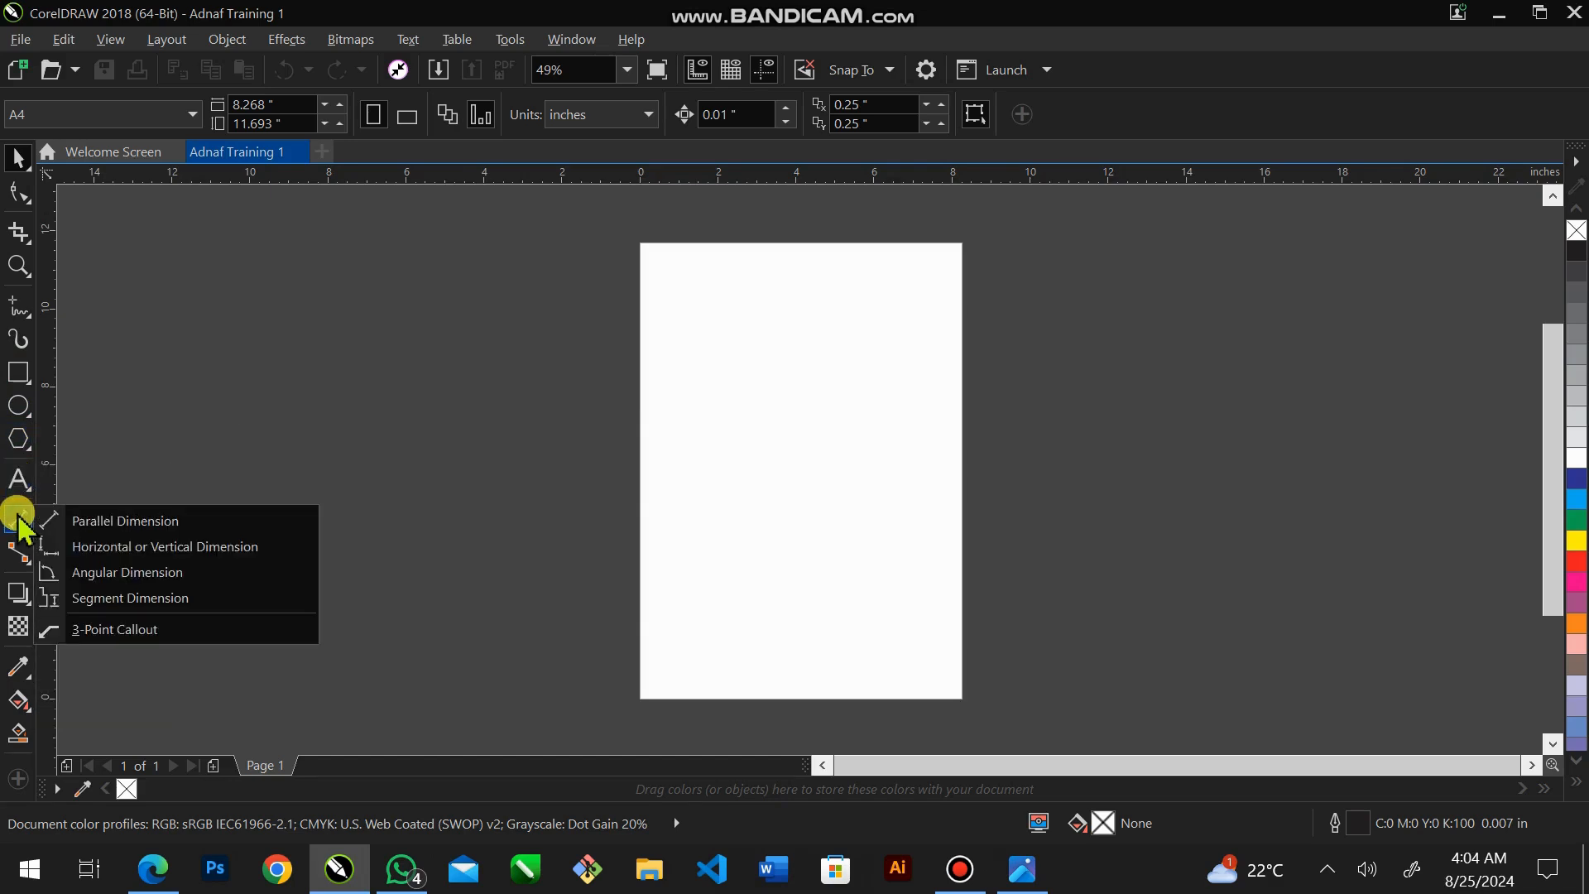
left_click(18, 552)
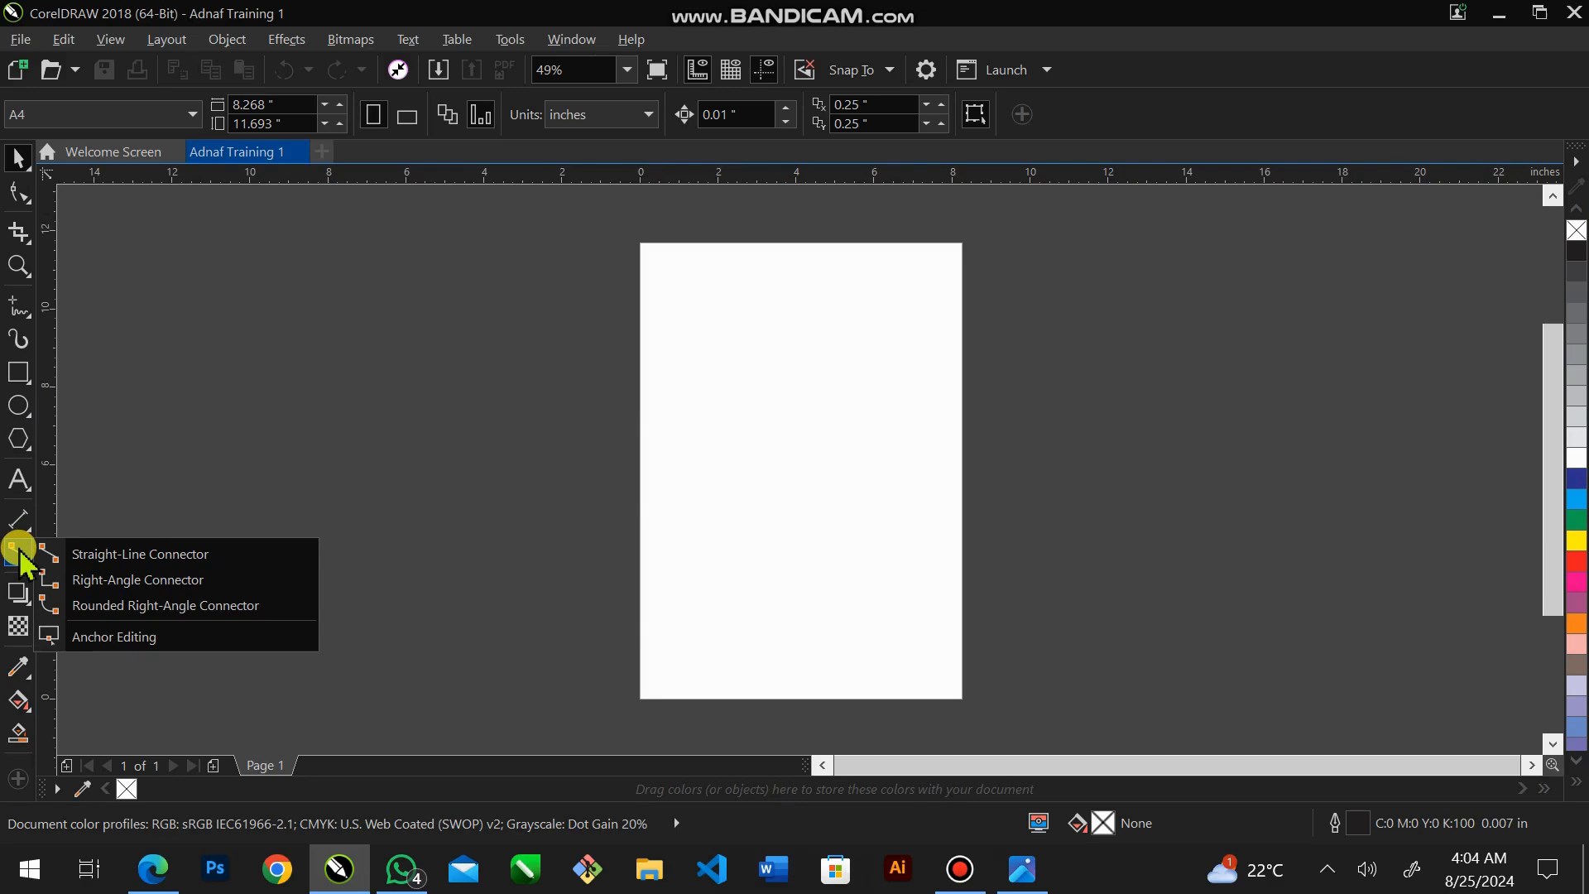
left_click(19, 594)
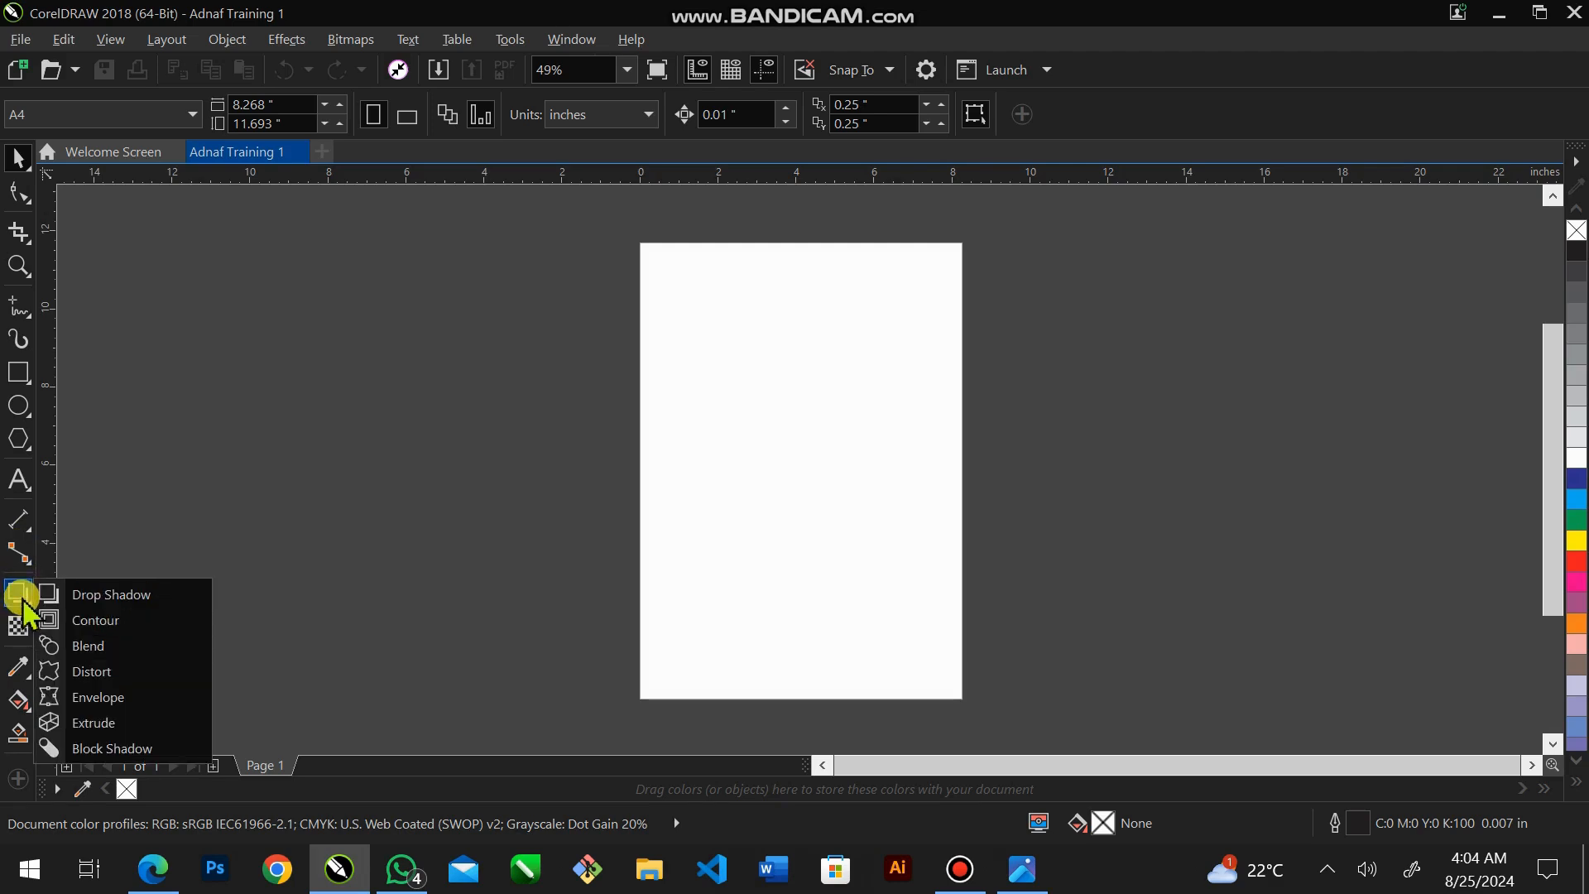
left_click(21, 667)
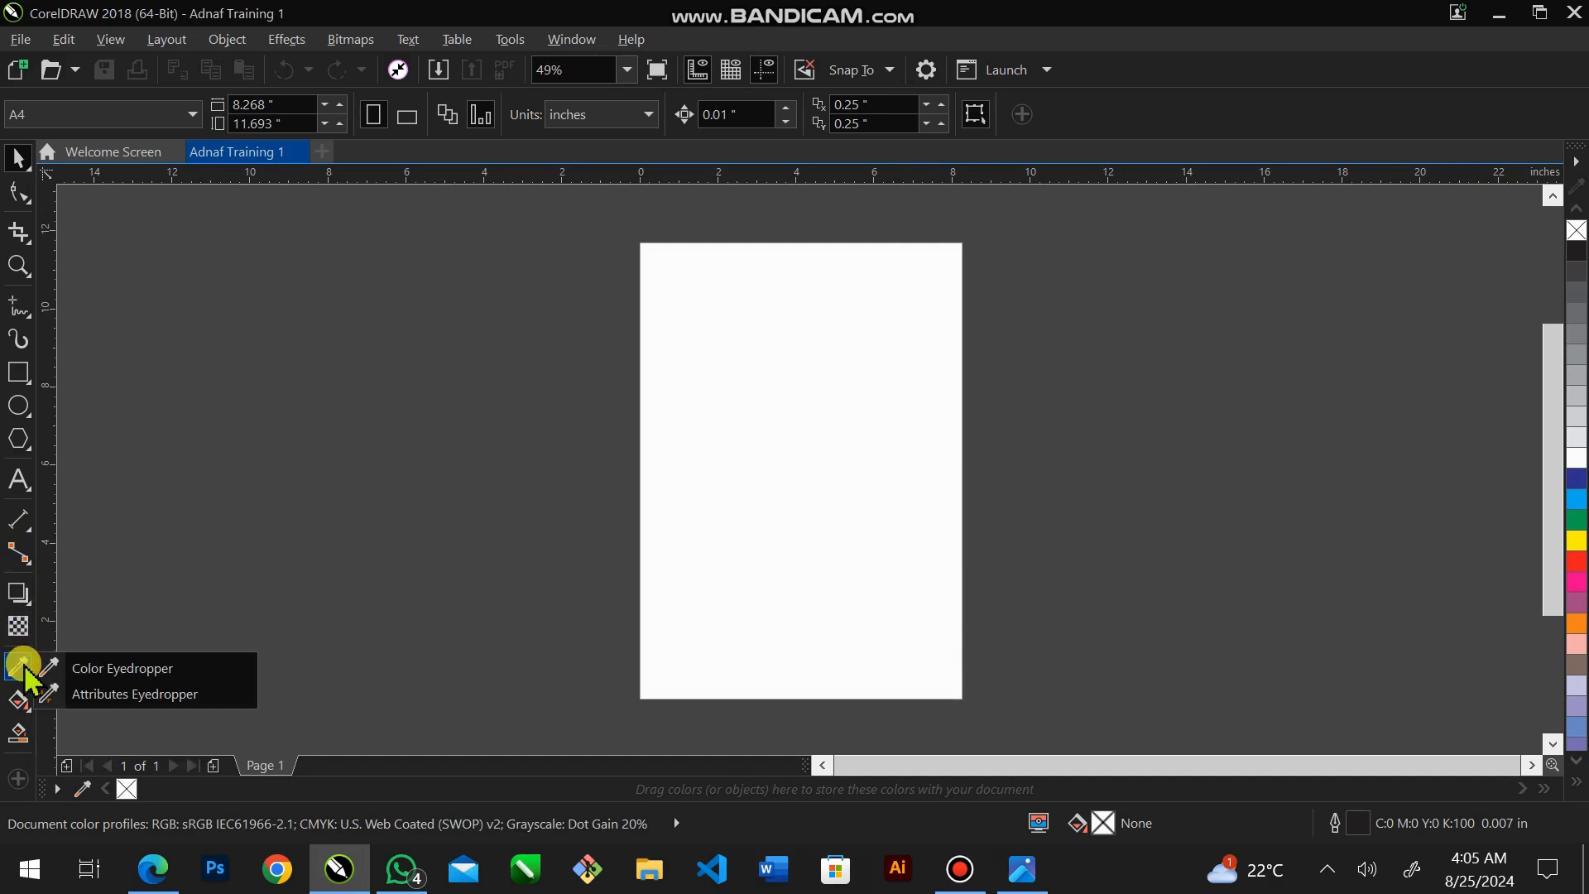
left_click(18, 703)
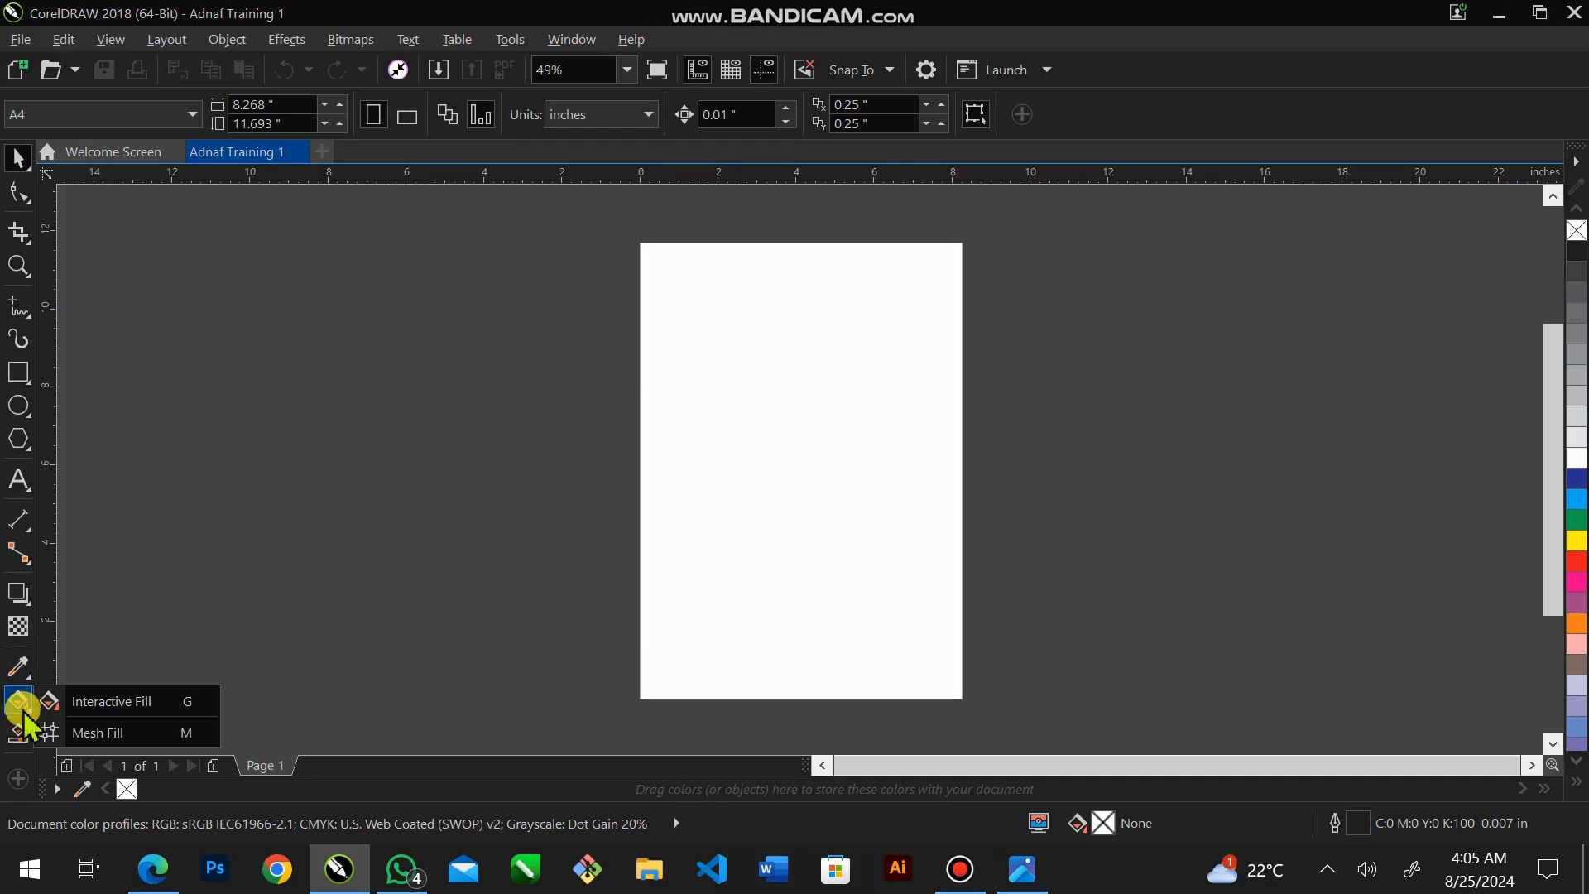
left_click(21, 732)
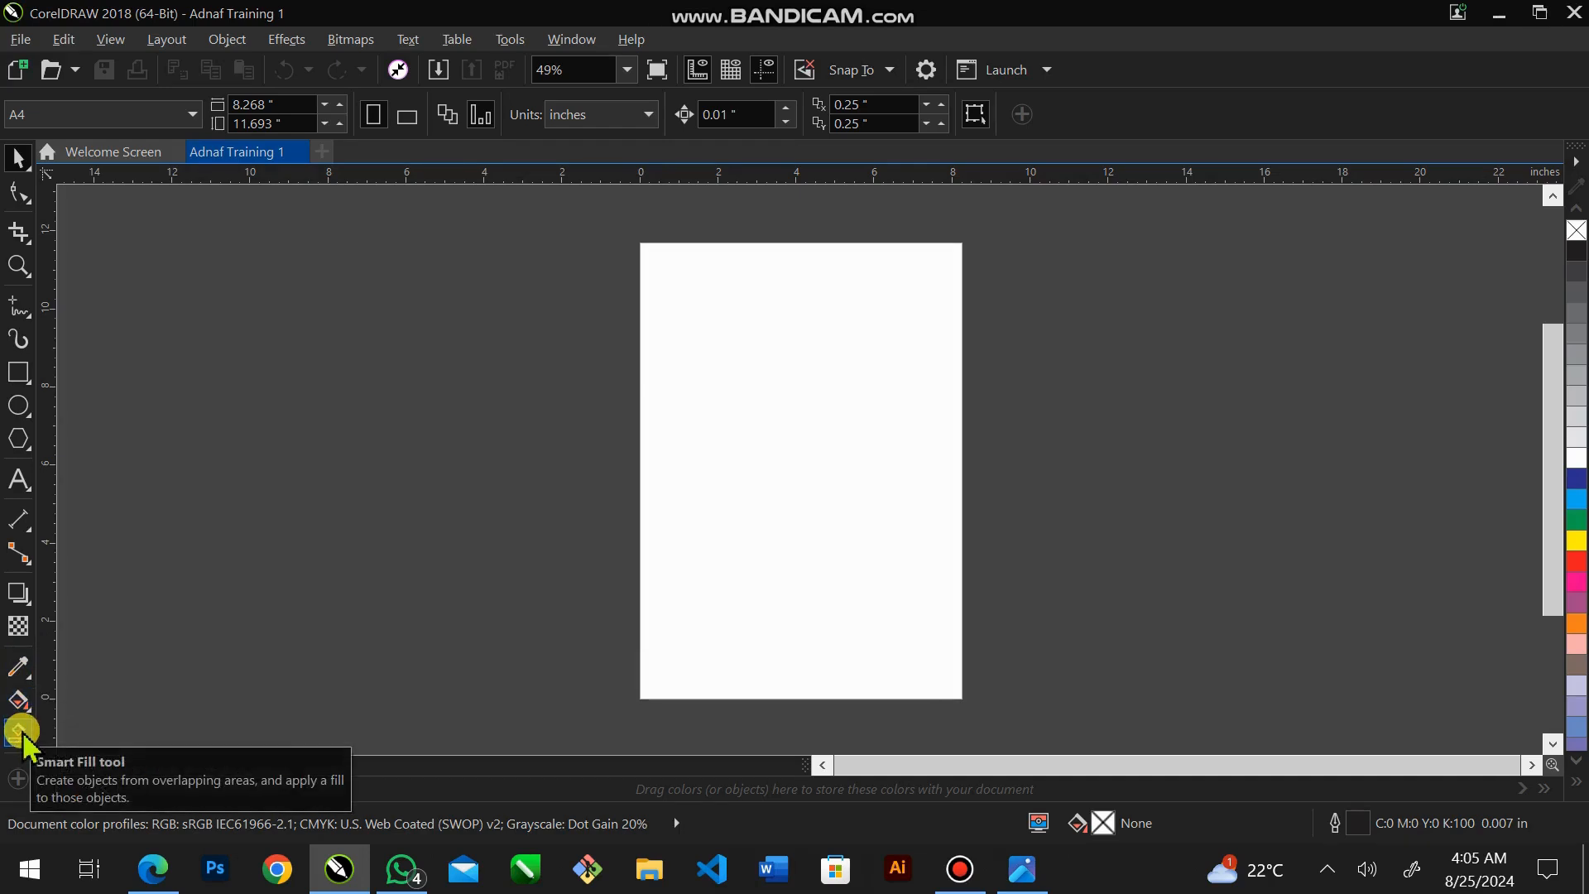
Look through the complete list of tools that can be shown in the toolbox, down to Edit Fill and Color.
left_click(20, 779)
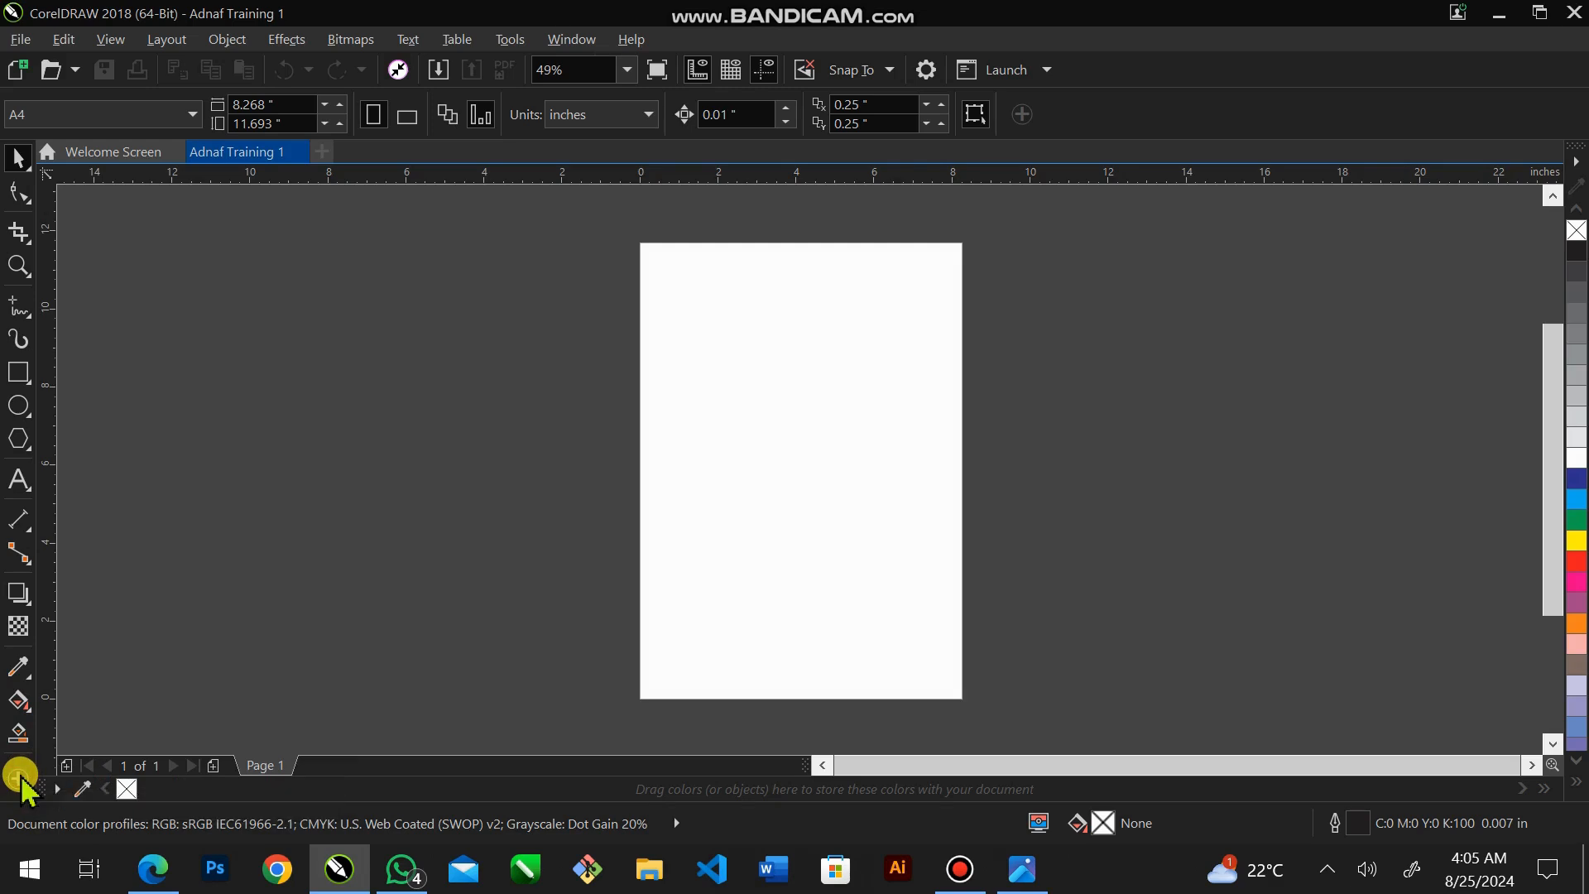
left_click(20, 778)
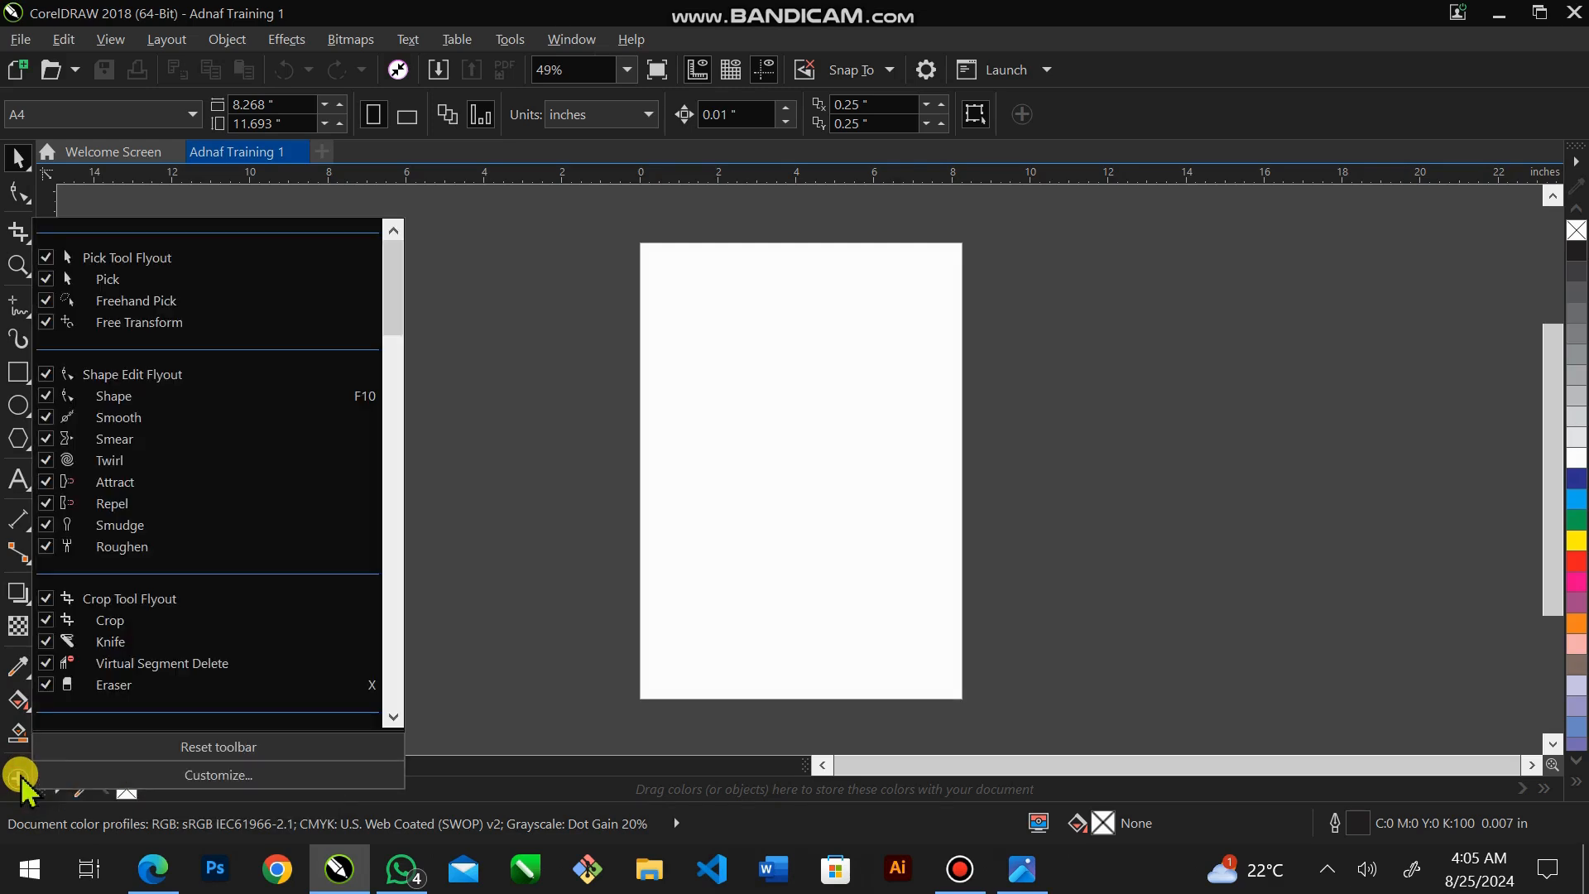
left_click_drag(394, 300, 391, 699)
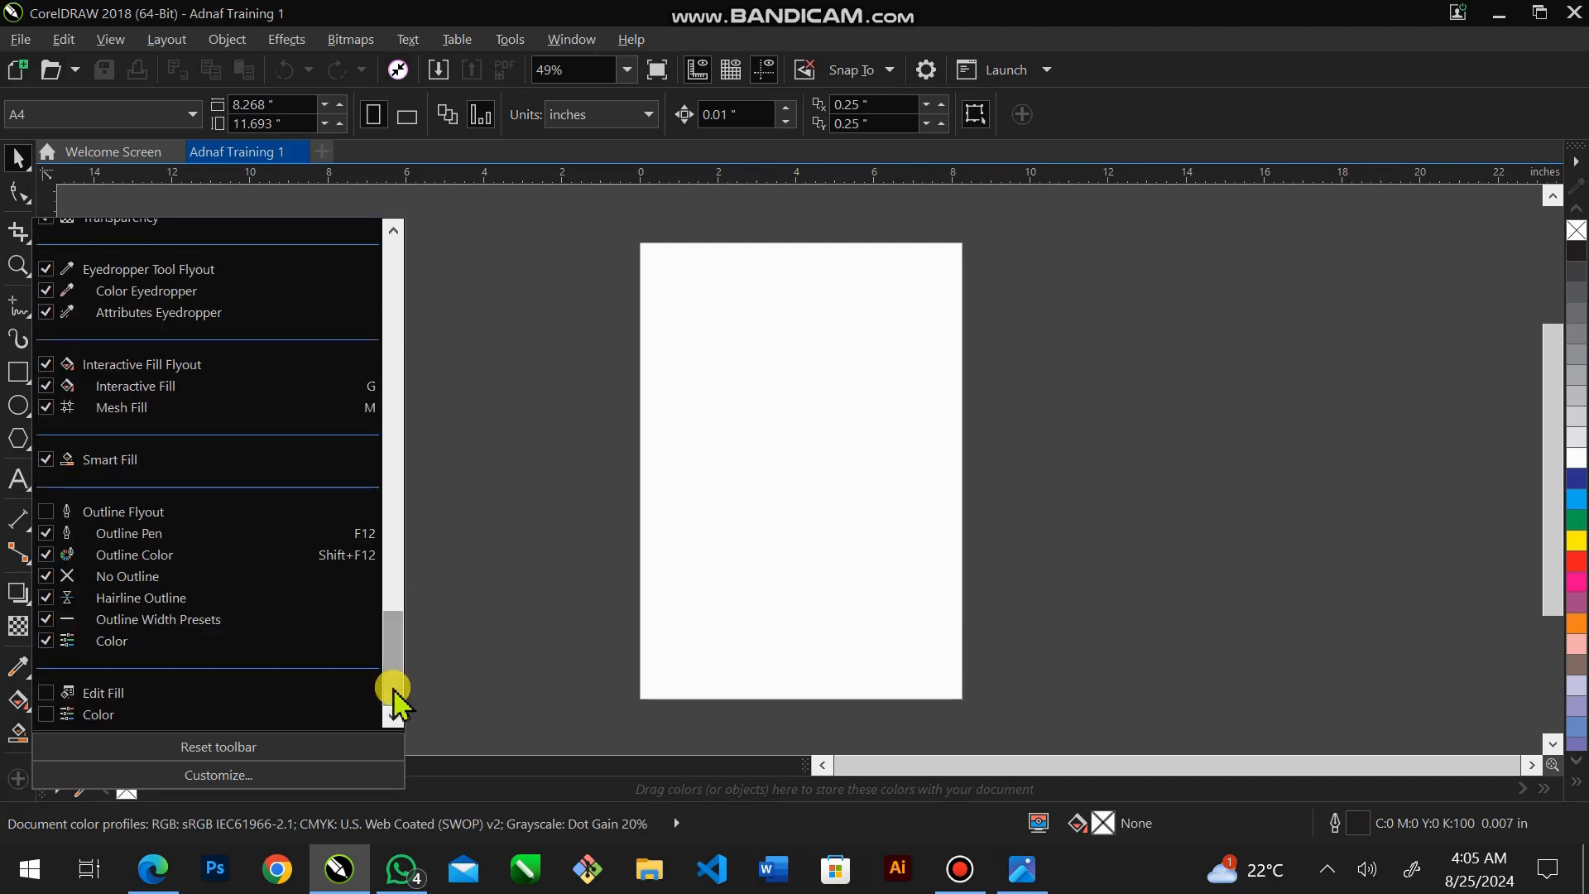
left_click(19, 627)
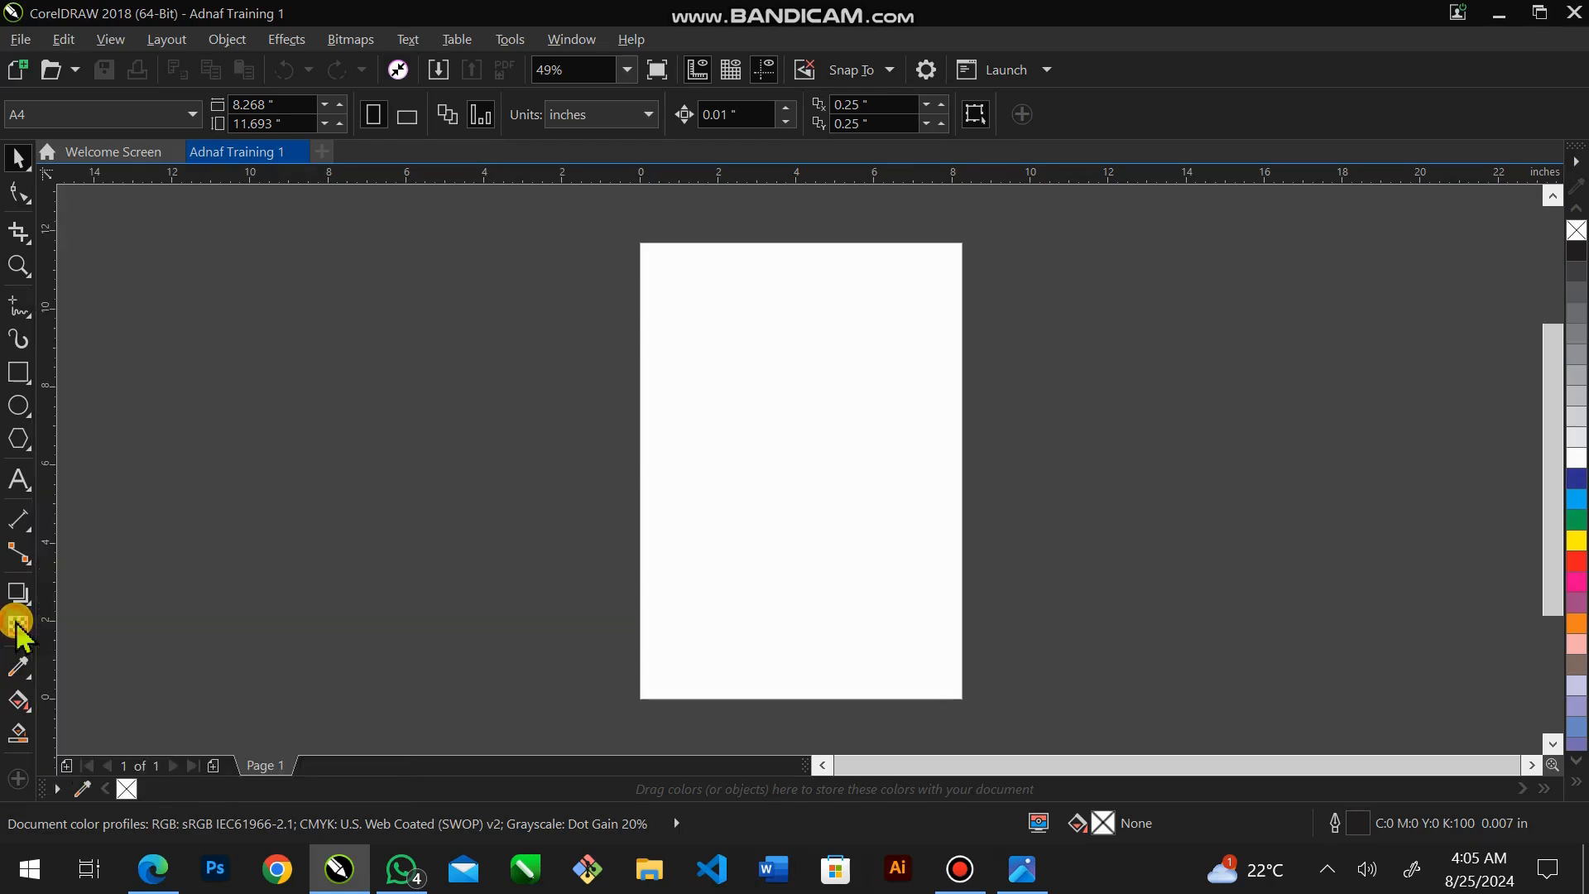
Try switching to the Text tool and return to the Pick tool.
left_click(23, 161)
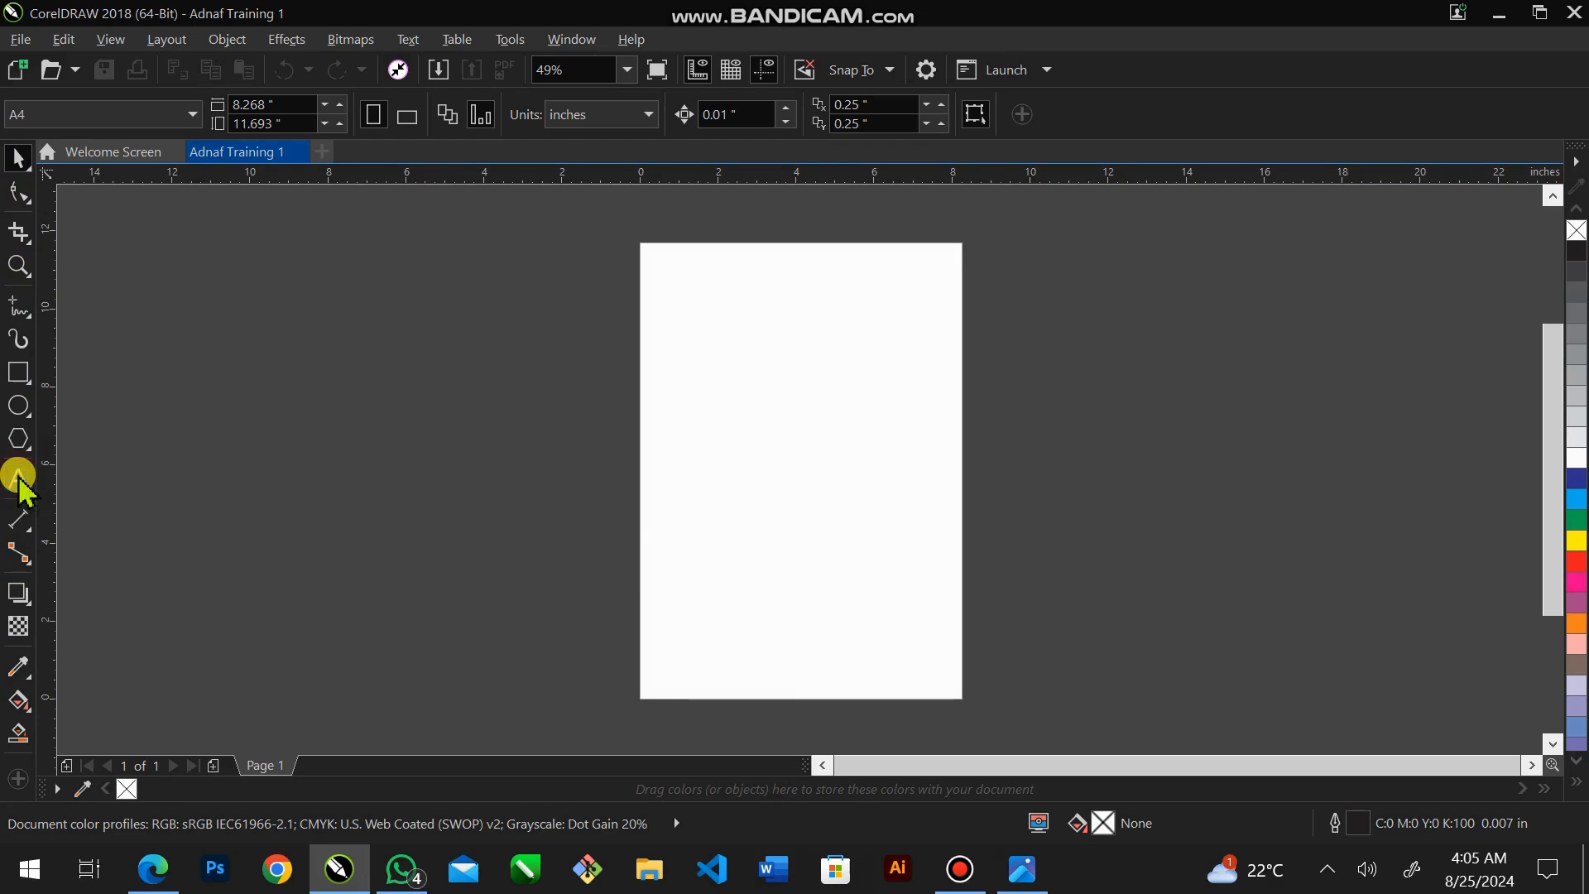
left_click(18, 477)
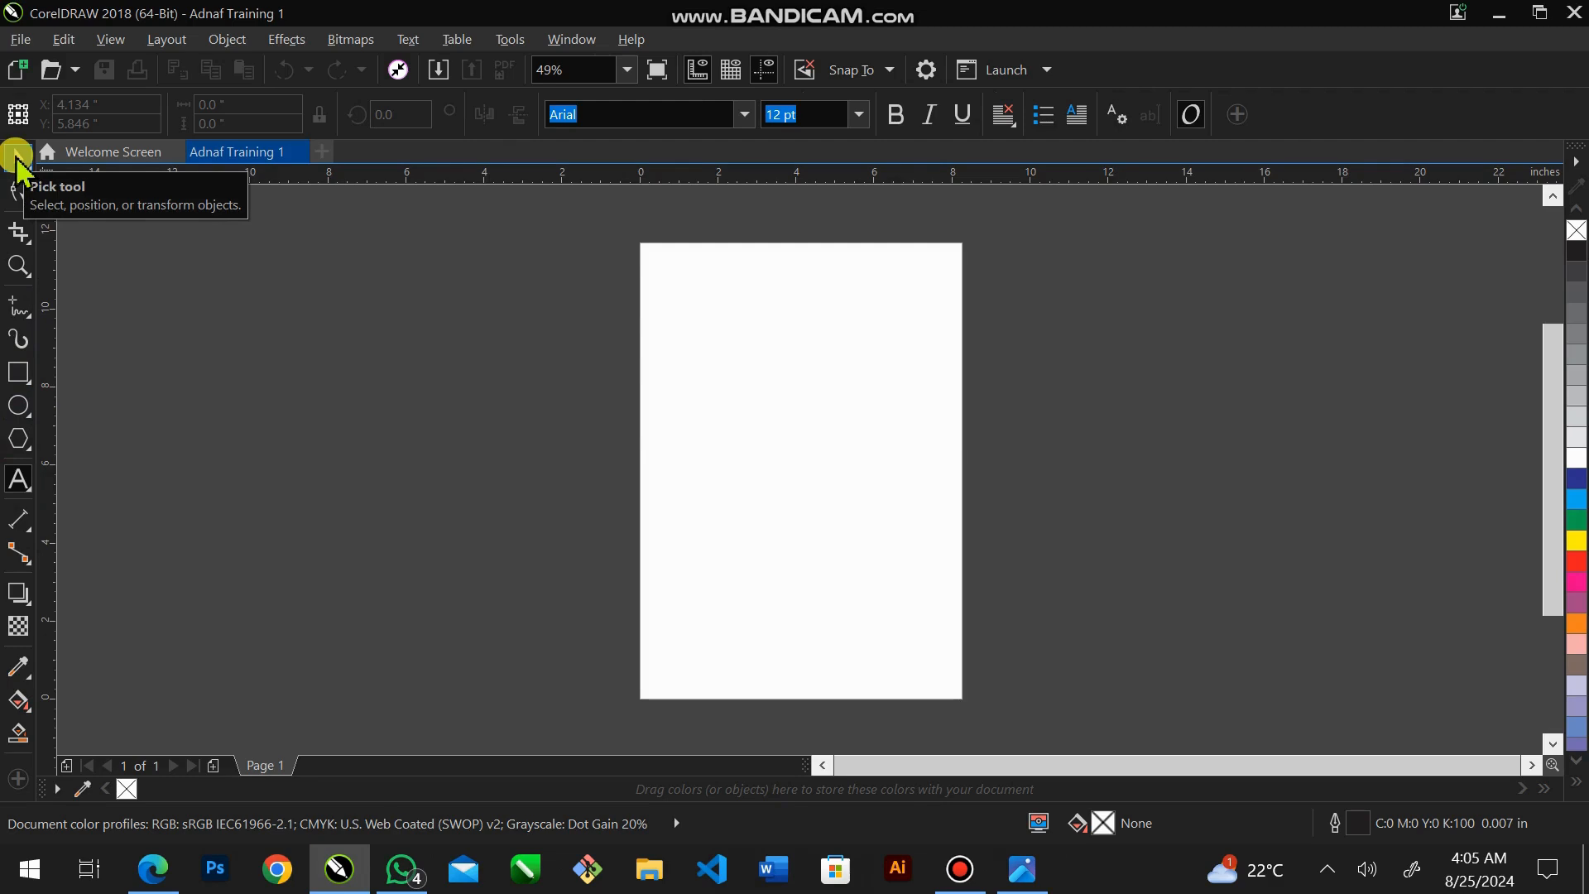
key("space")
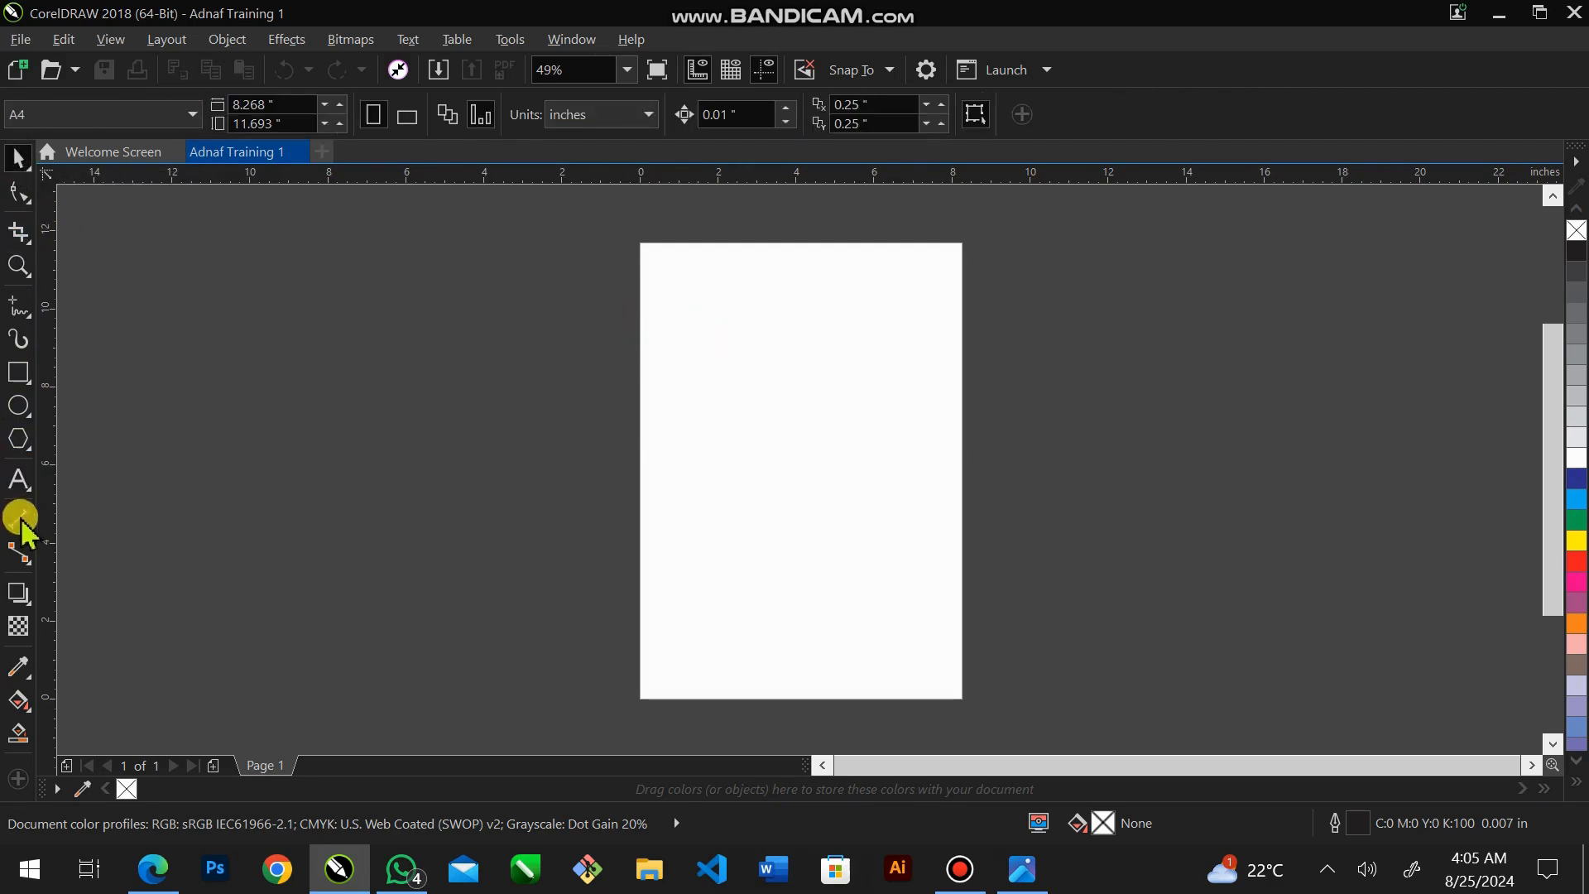
left_click(18, 627)
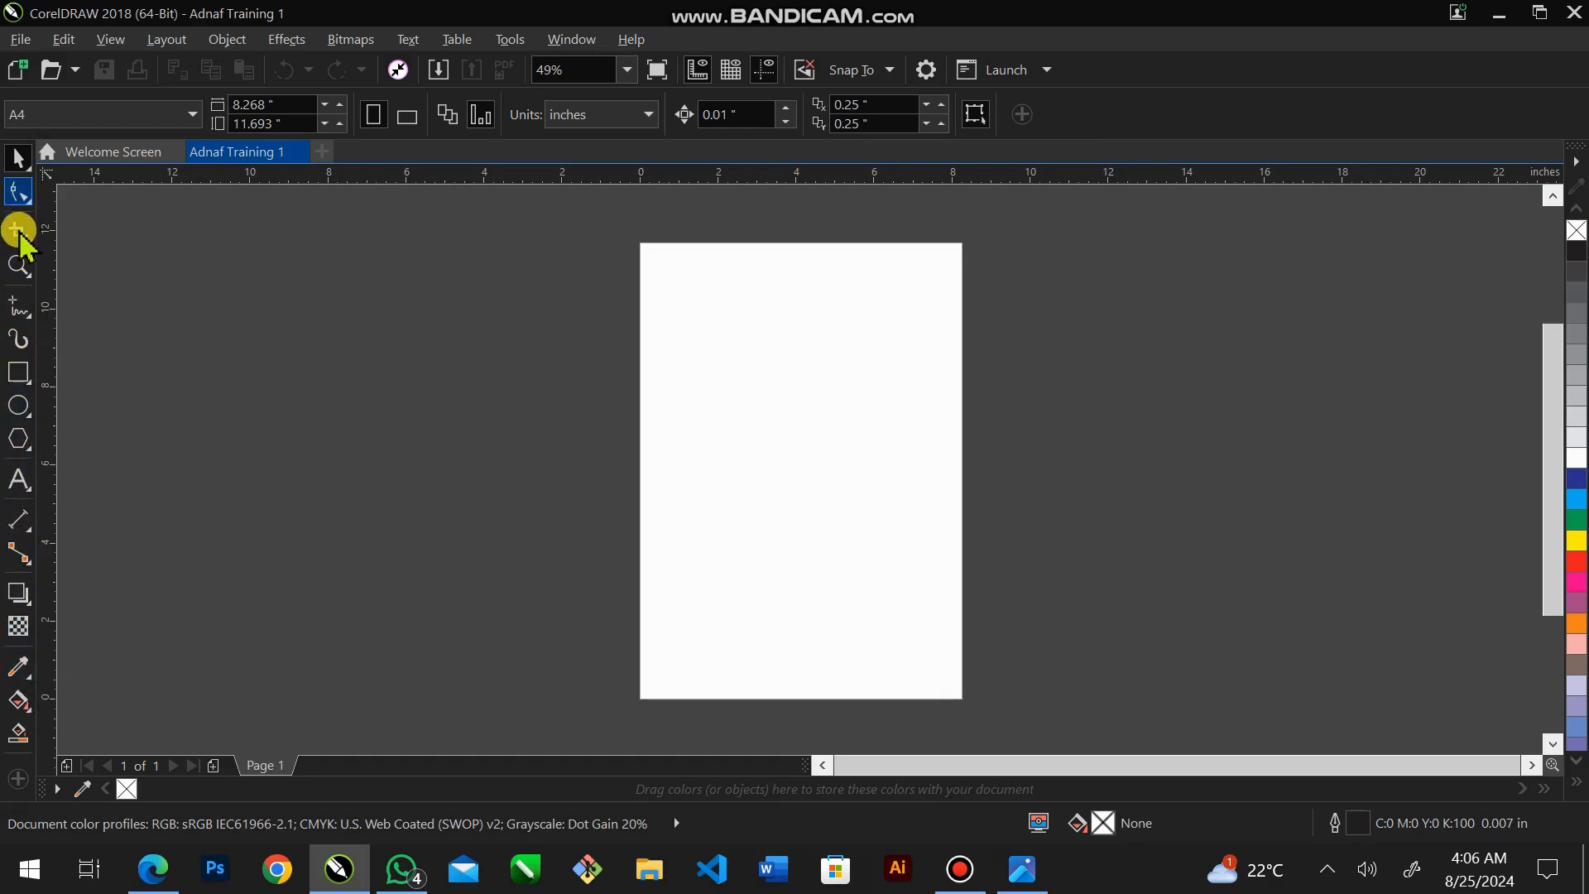
Create artistic text reading "Adnaf Designs" in the upper part of the page and start a new line below it.
left_click(18, 157)
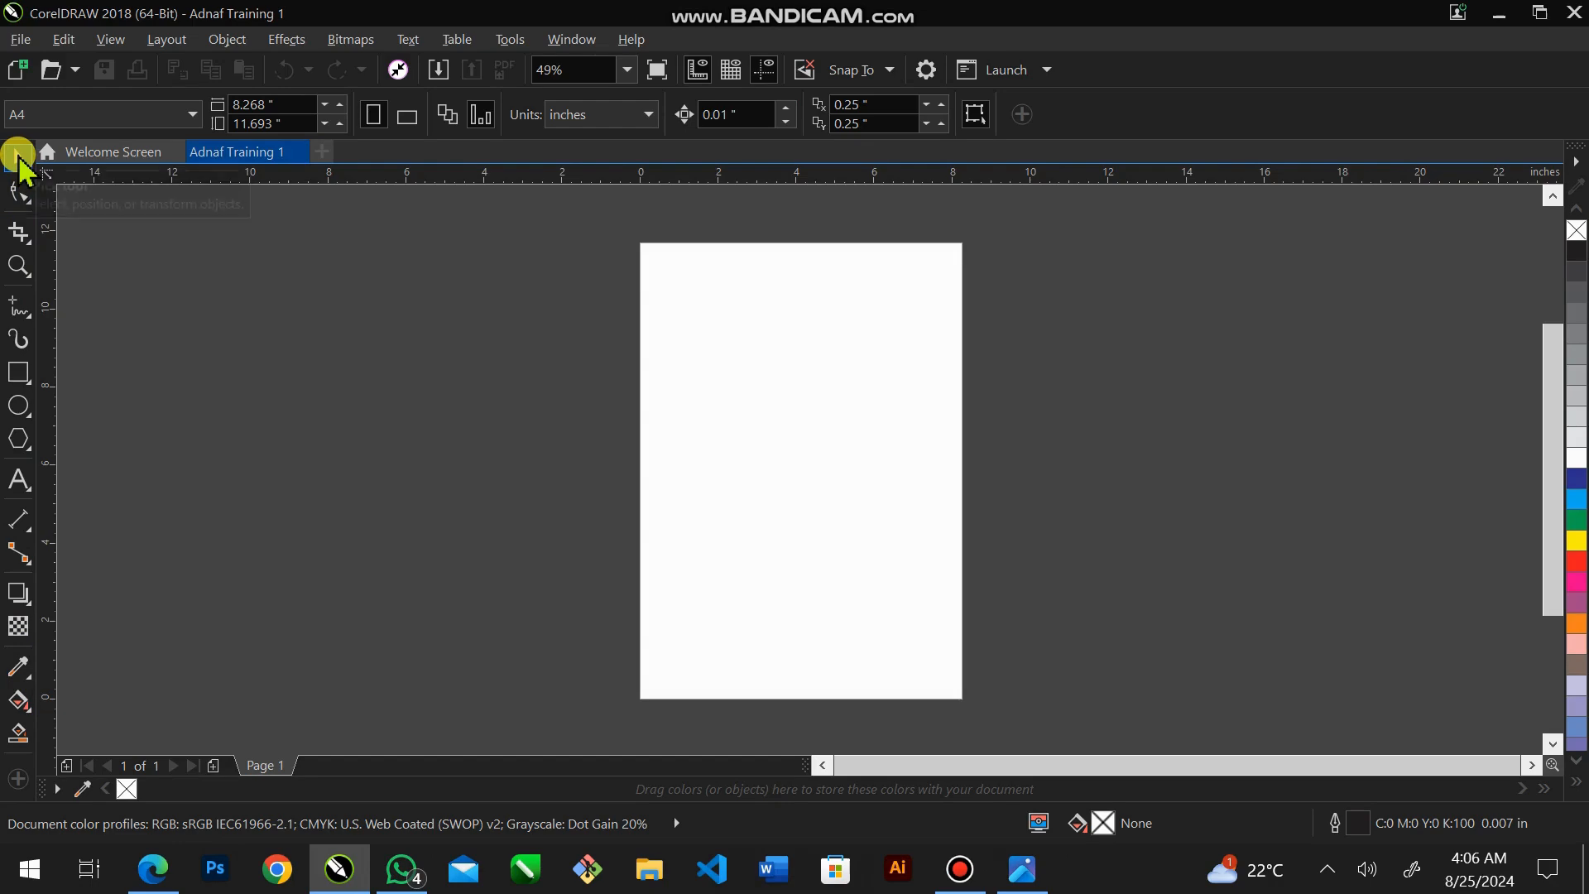
left_click(19, 479)
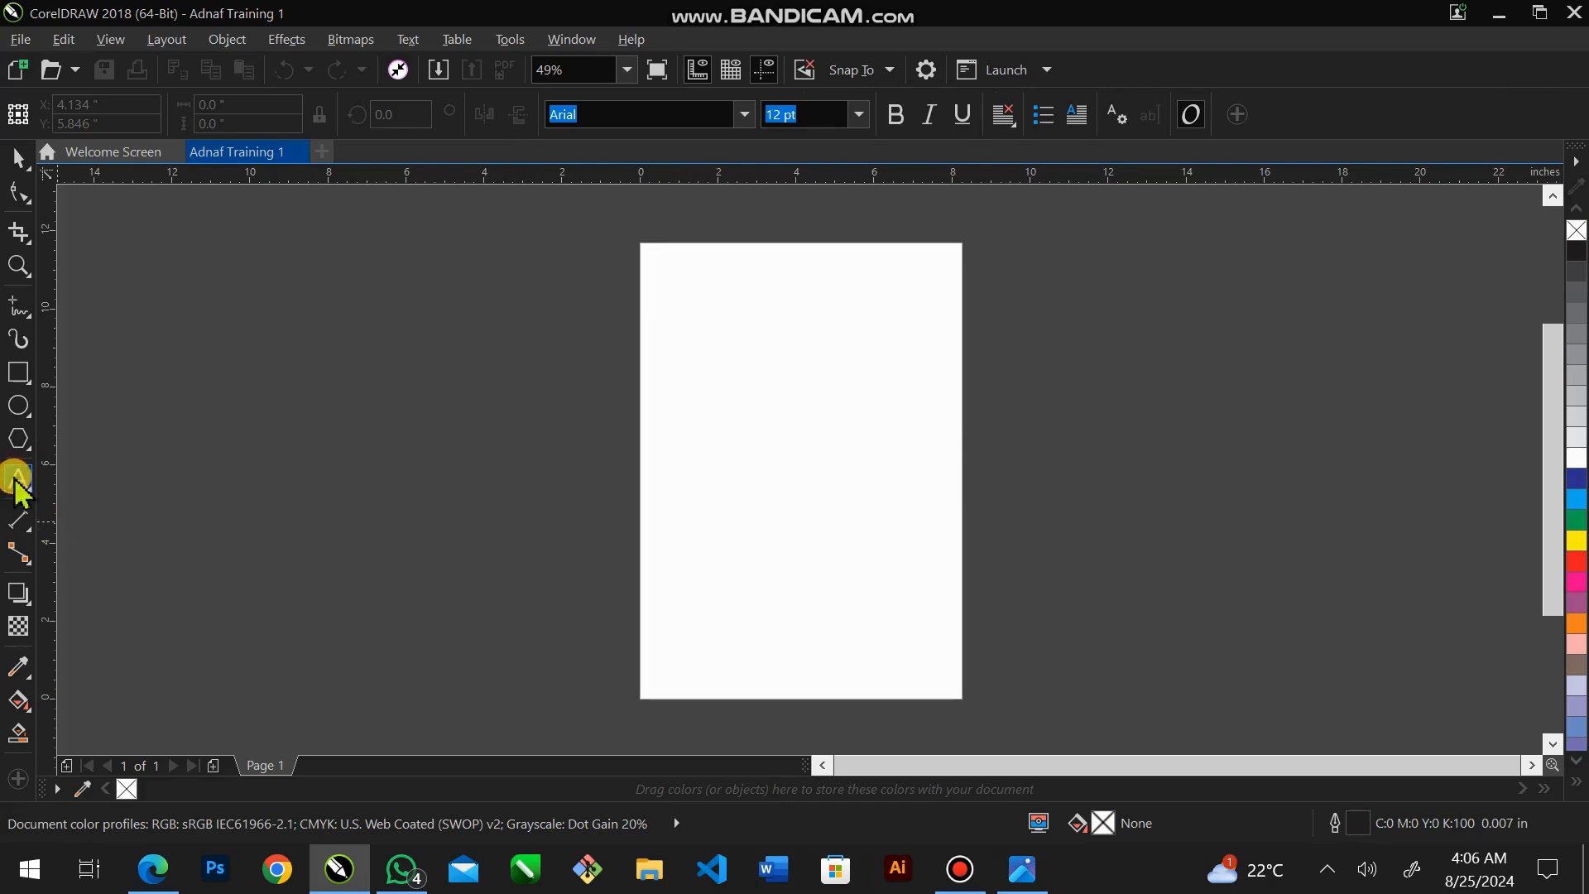
left_click(730, 370)
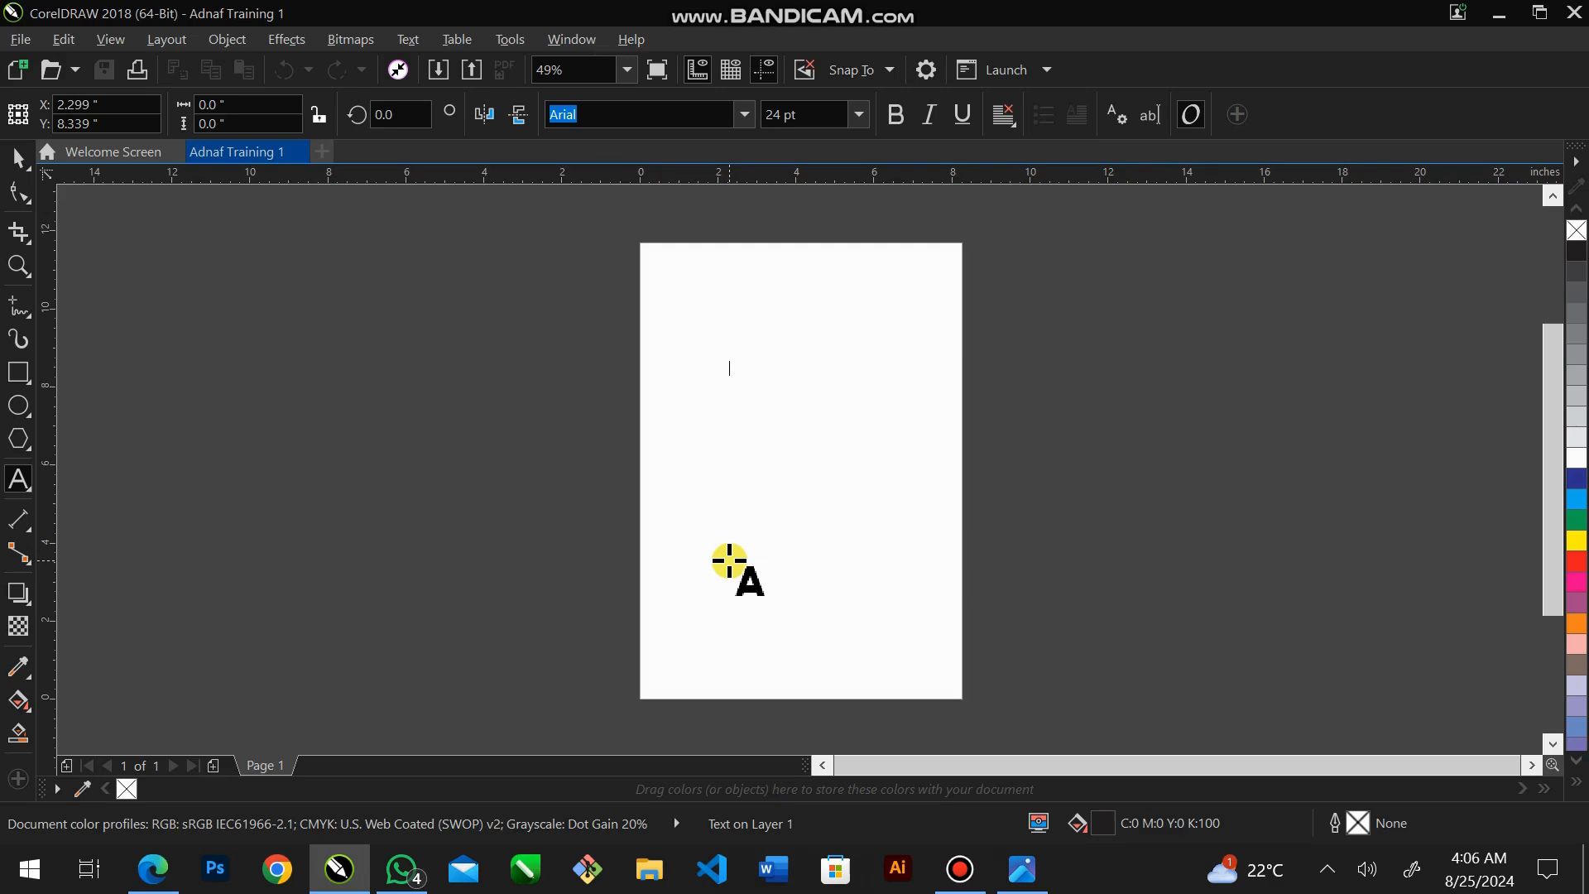
key("shift")
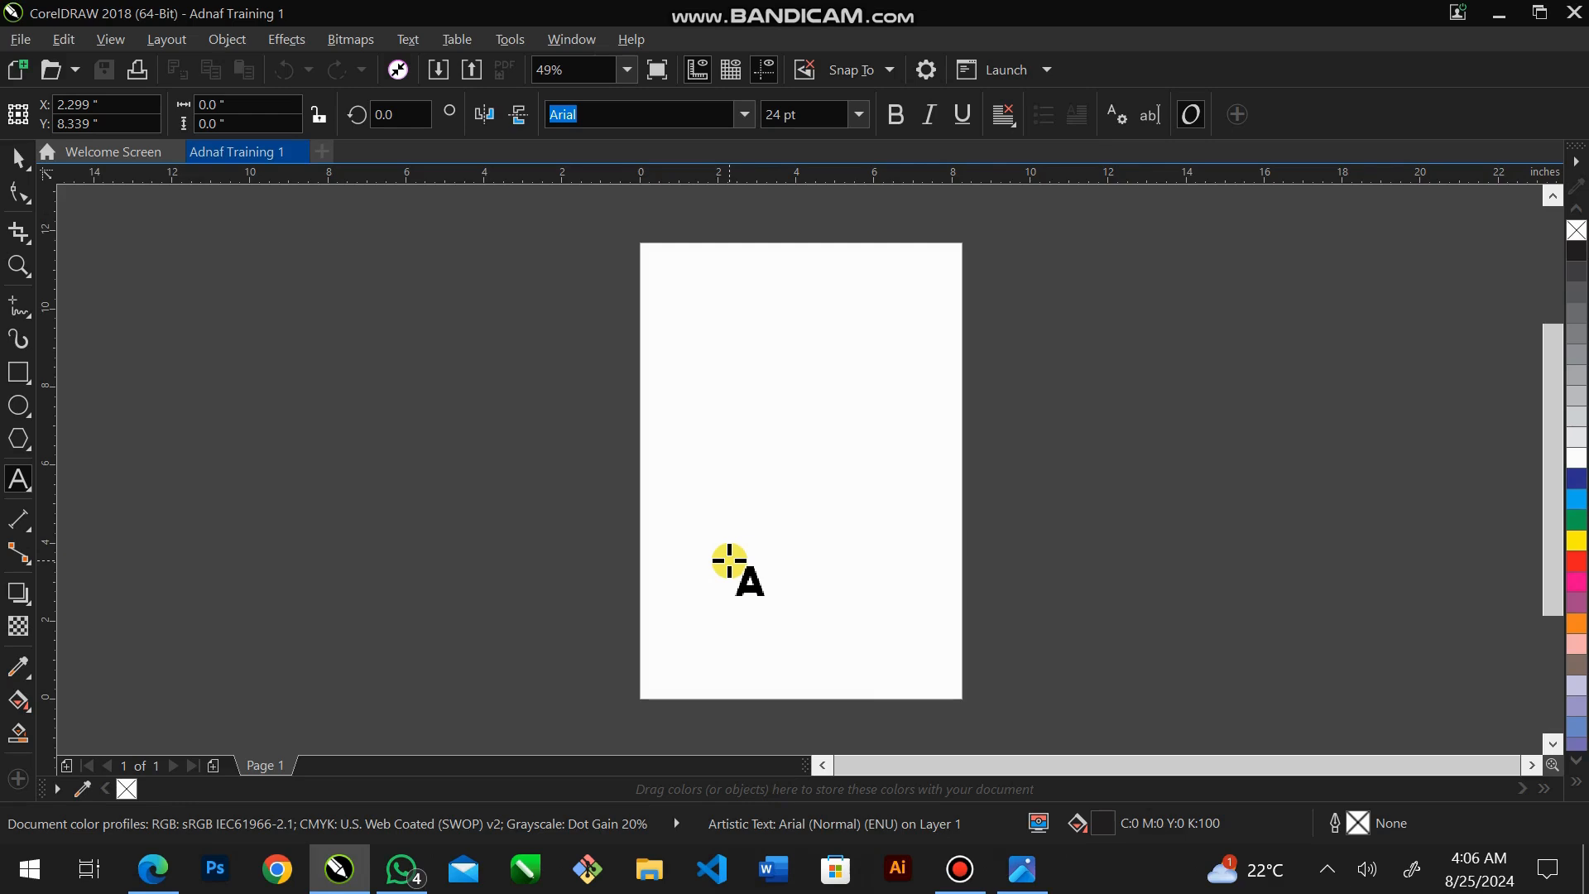
key("shift")
type("A")
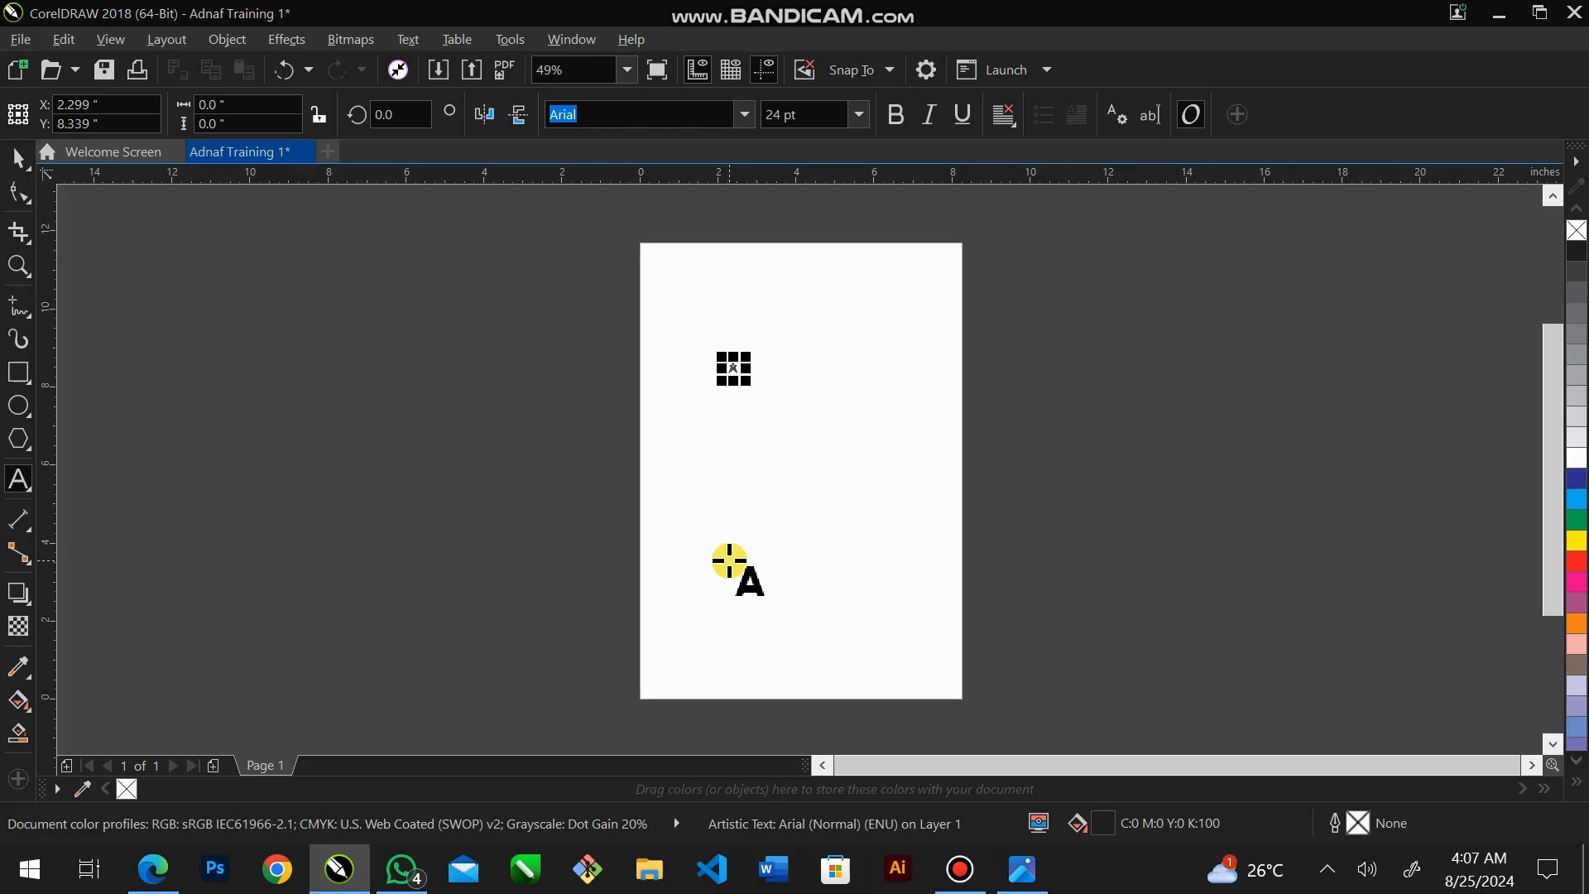
type("dnaf")
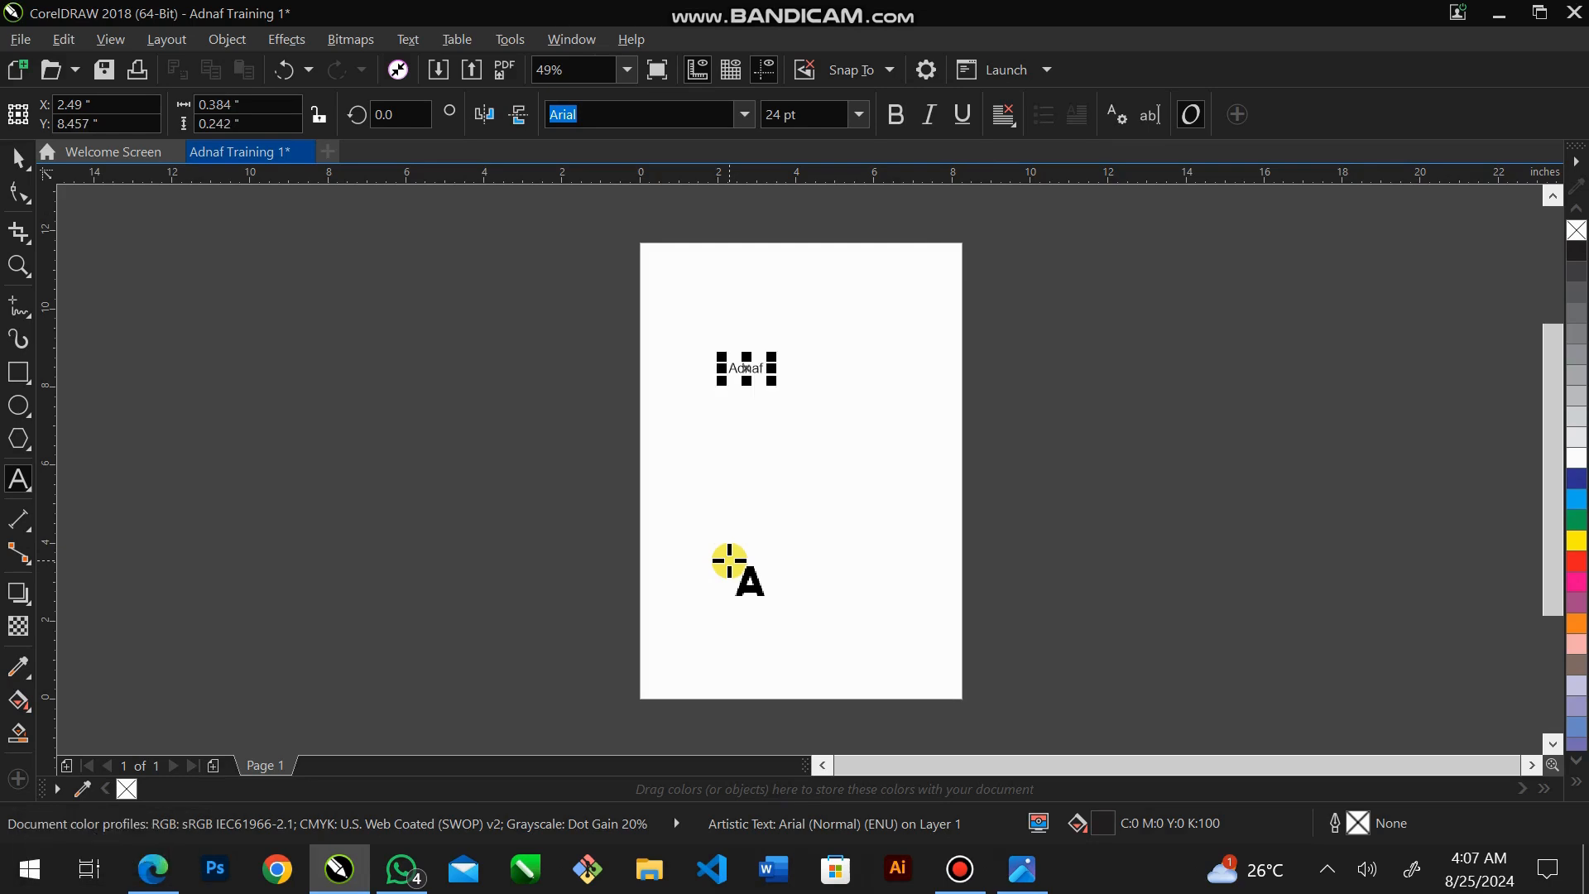
key("shift")
type("D")
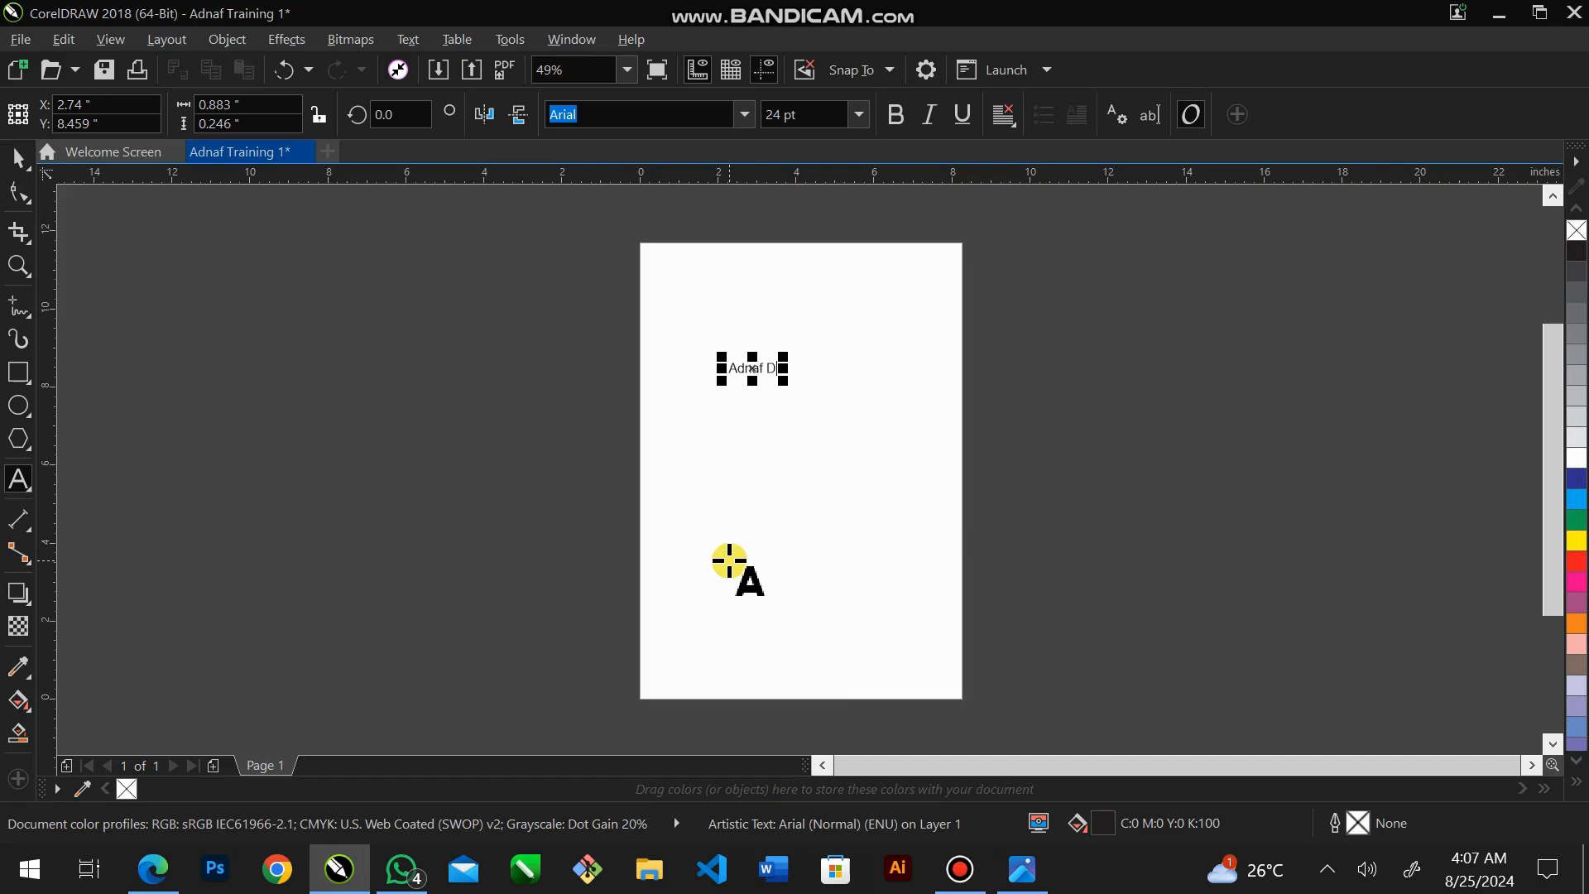
type("esigns")
key("Return")
Add "Training" as the second line of the text object.
key("shift")
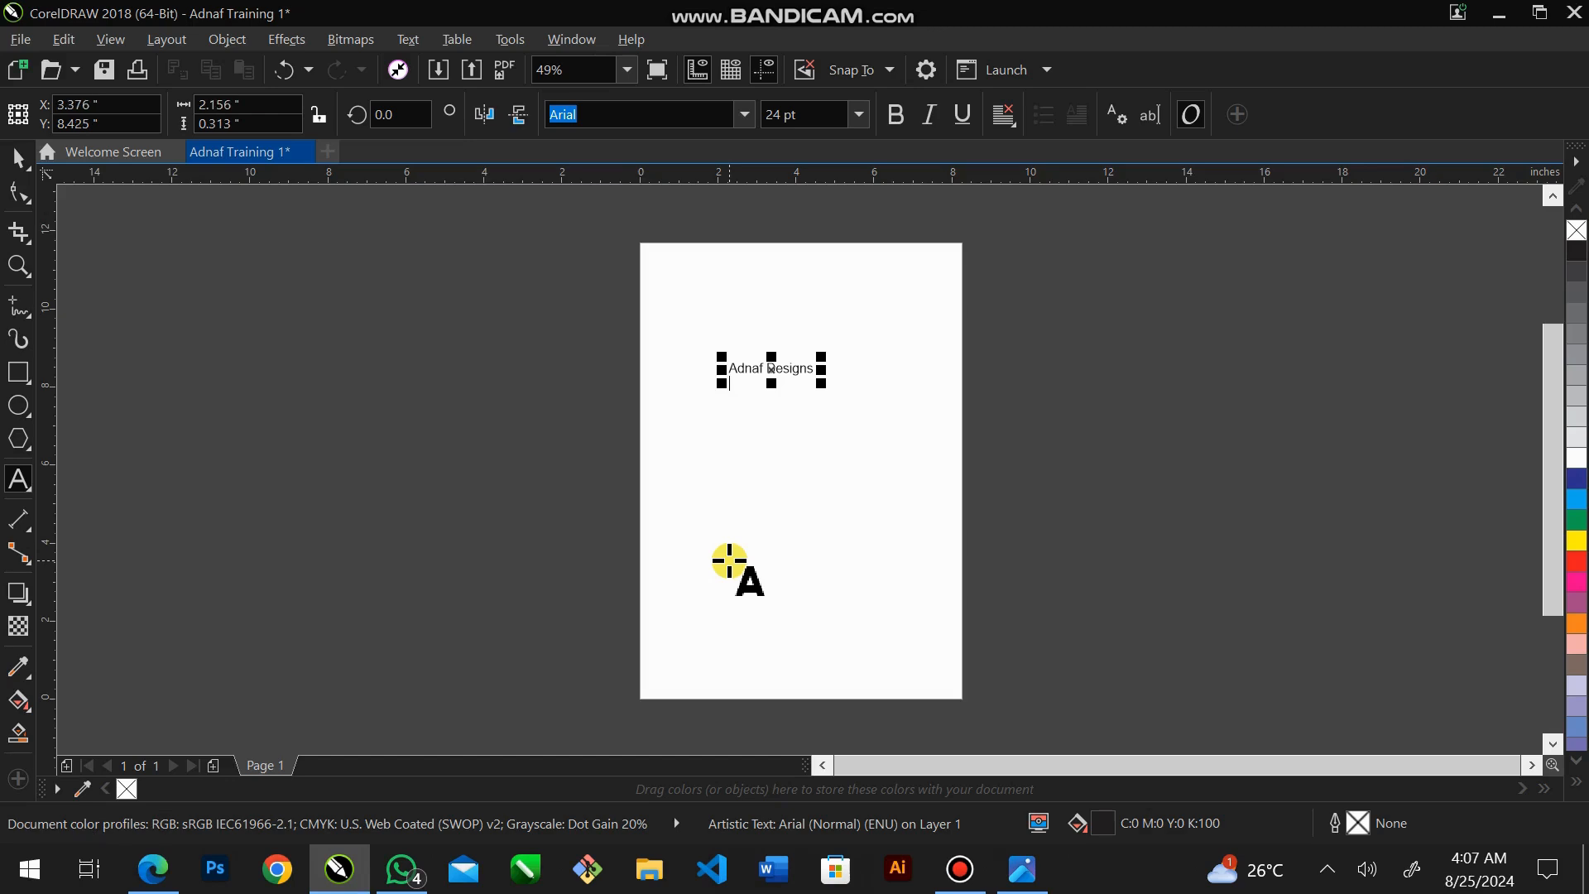
key("shift")
key("shift")
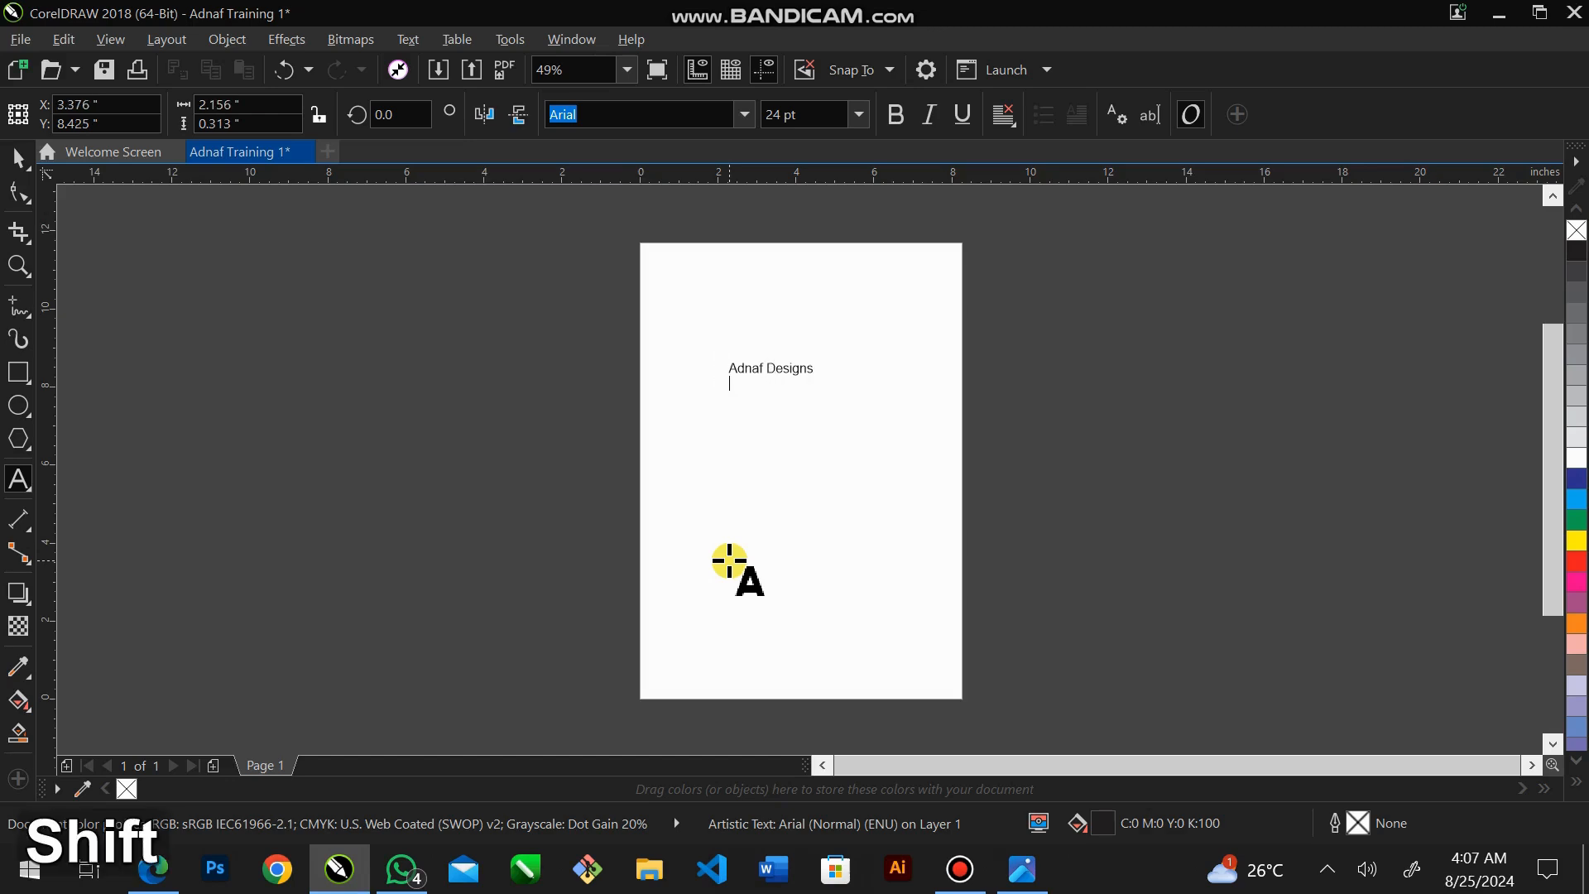
type("Tr")
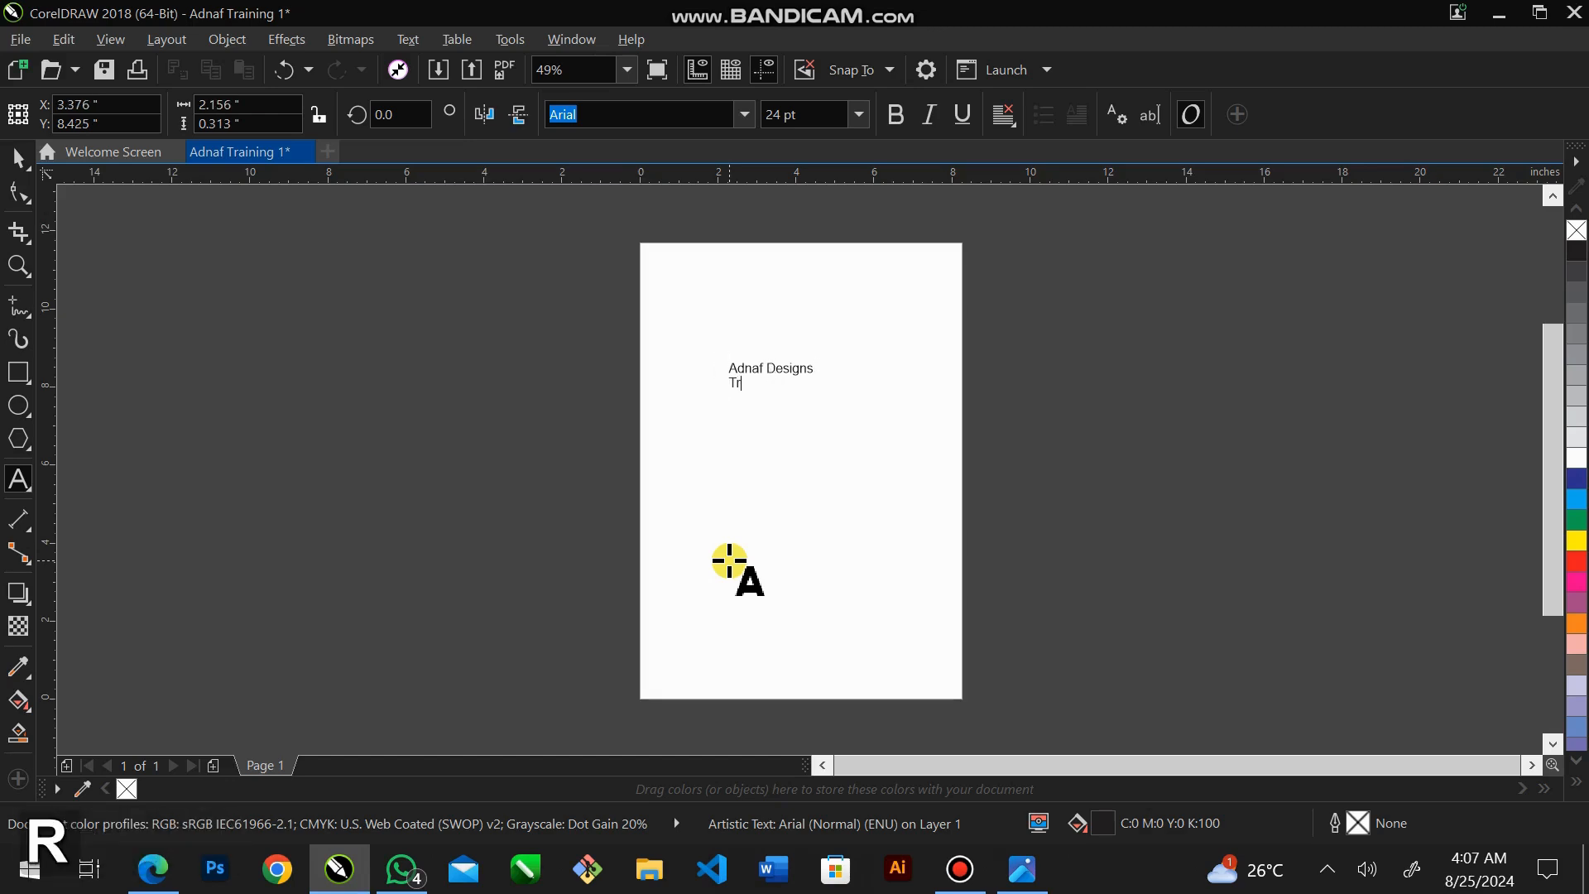
type("ain")
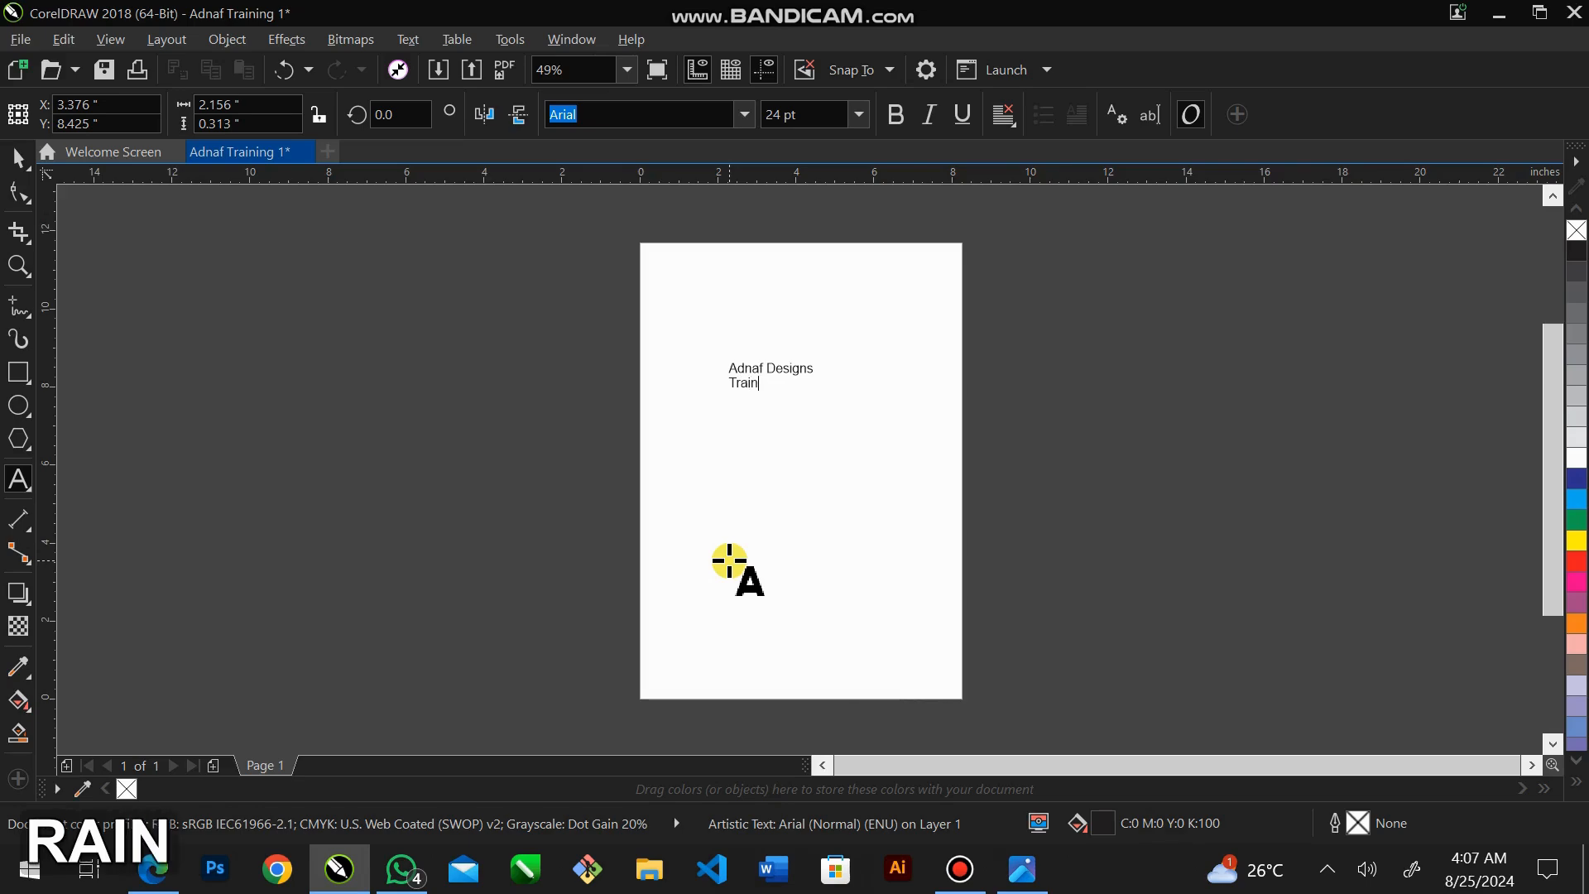
type("ing")
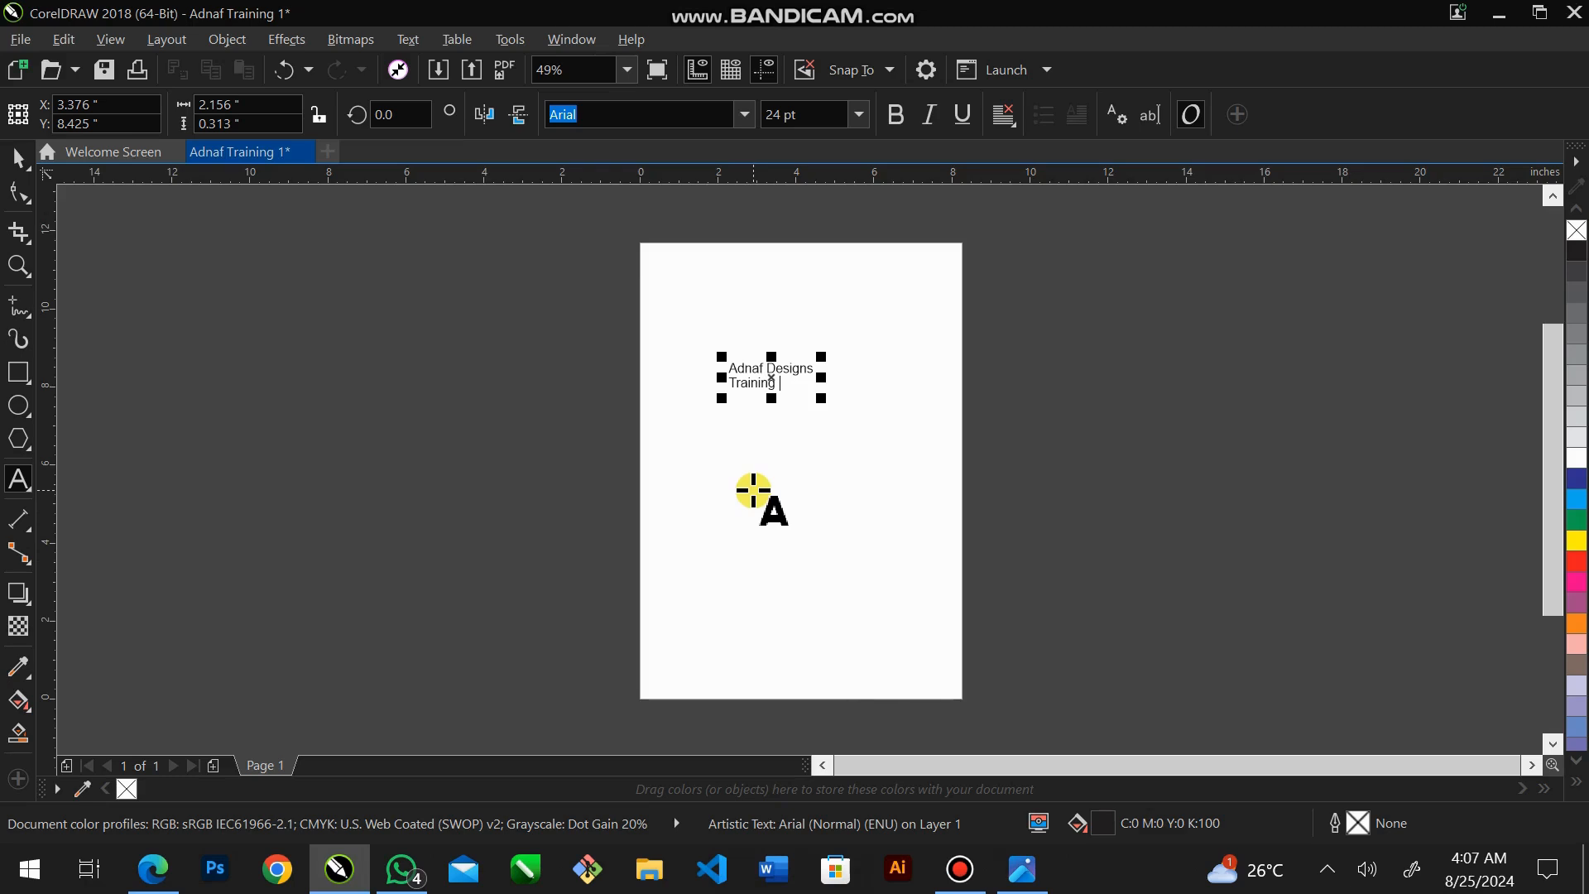
Leave a blank line below "Training" and add the line "ADNAF DESIGNS" in capitals.
key("Return")
key("Caps_Lock")
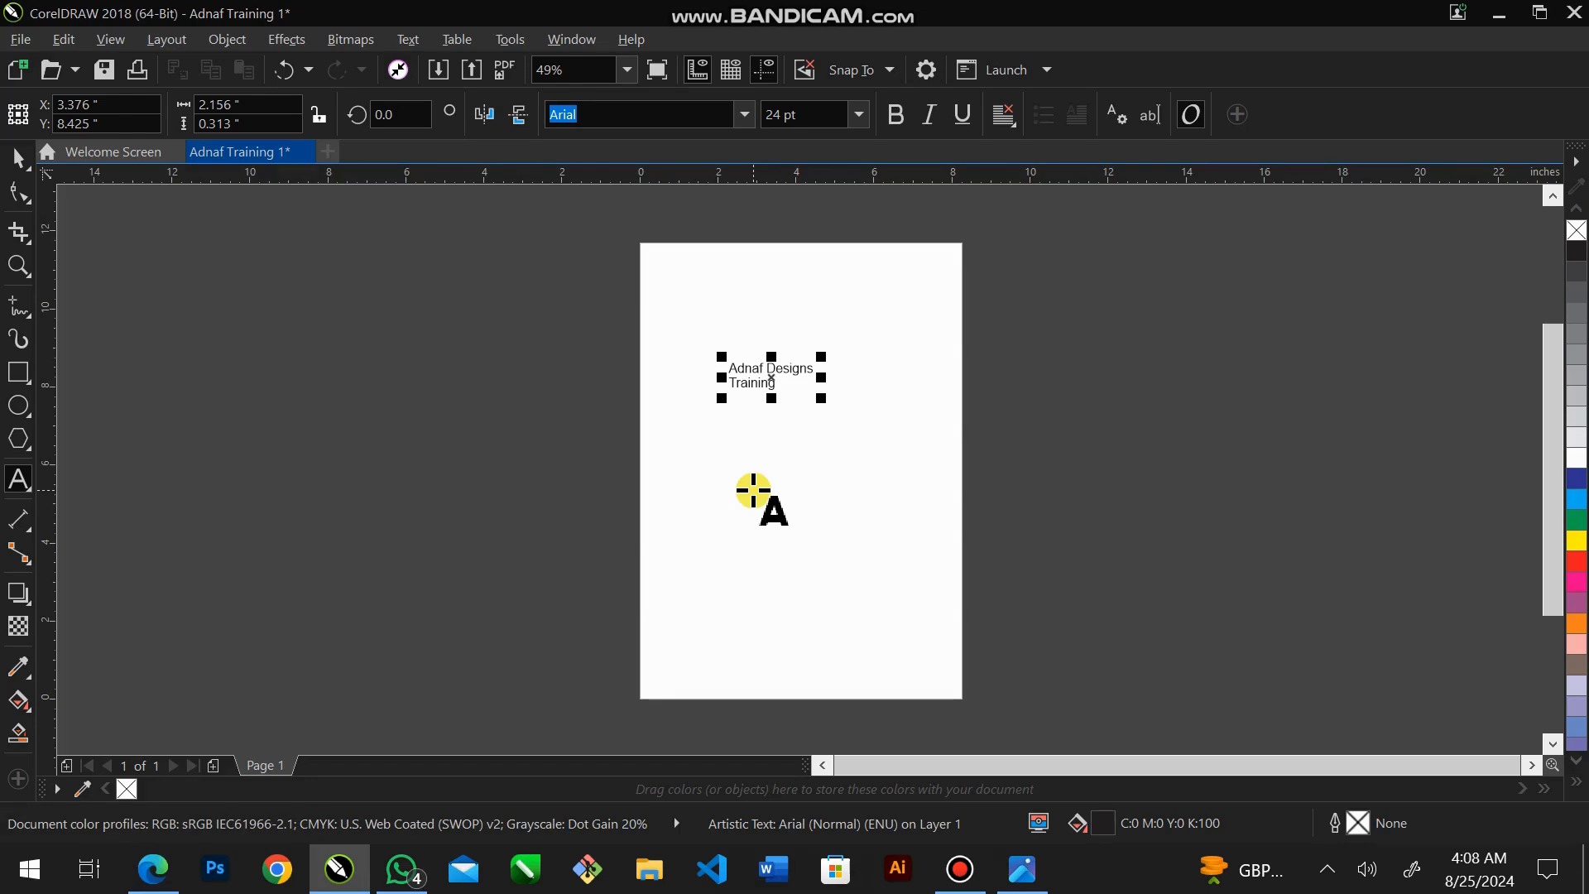
type("AD")
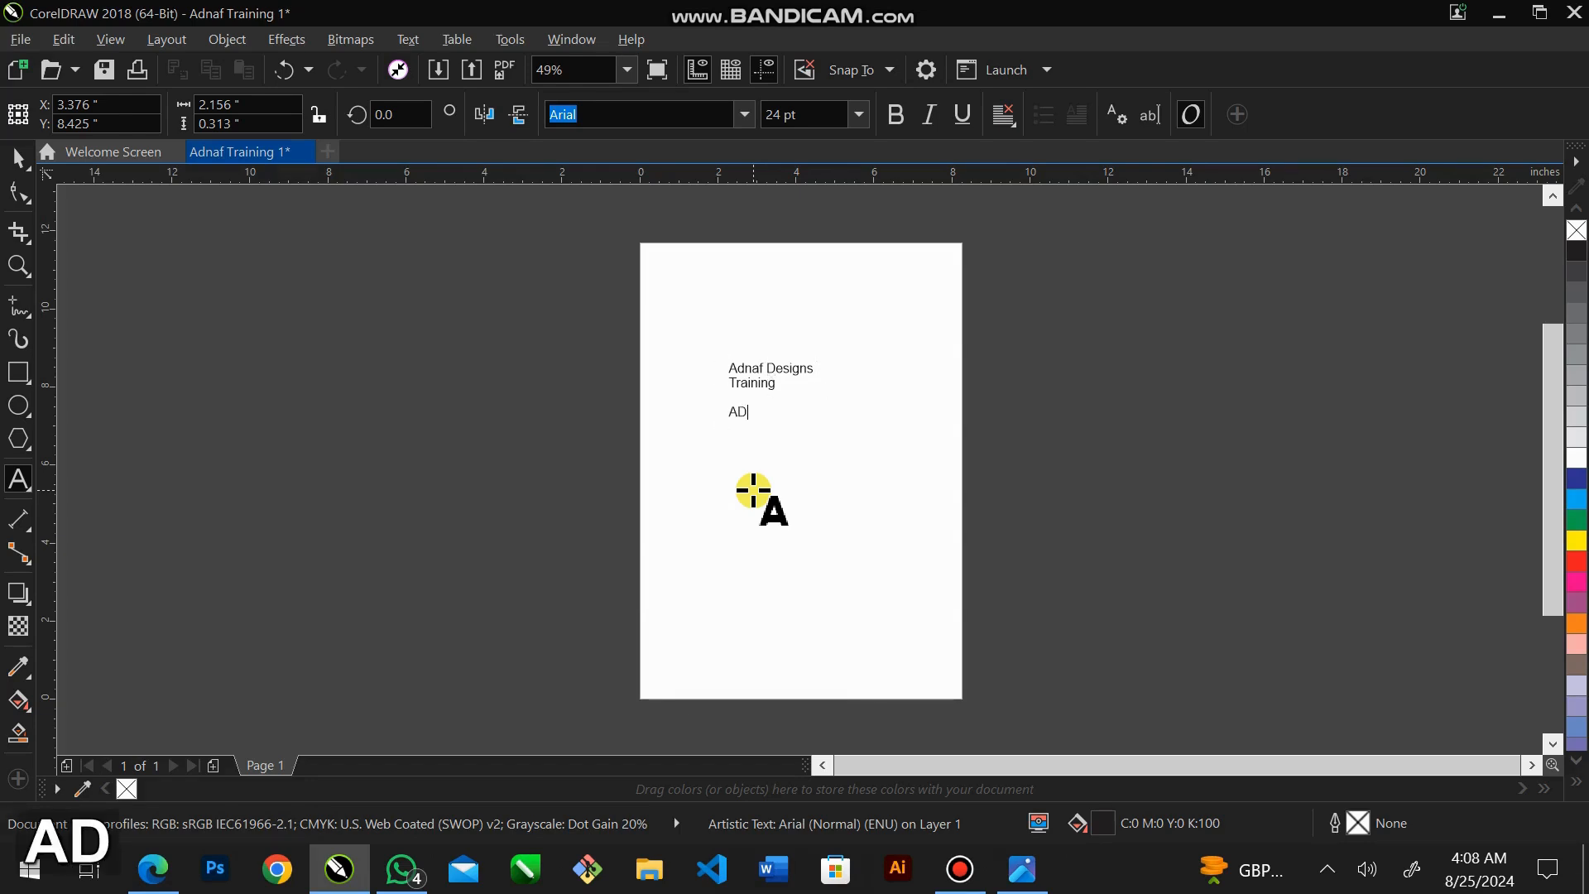
type("NAFT")
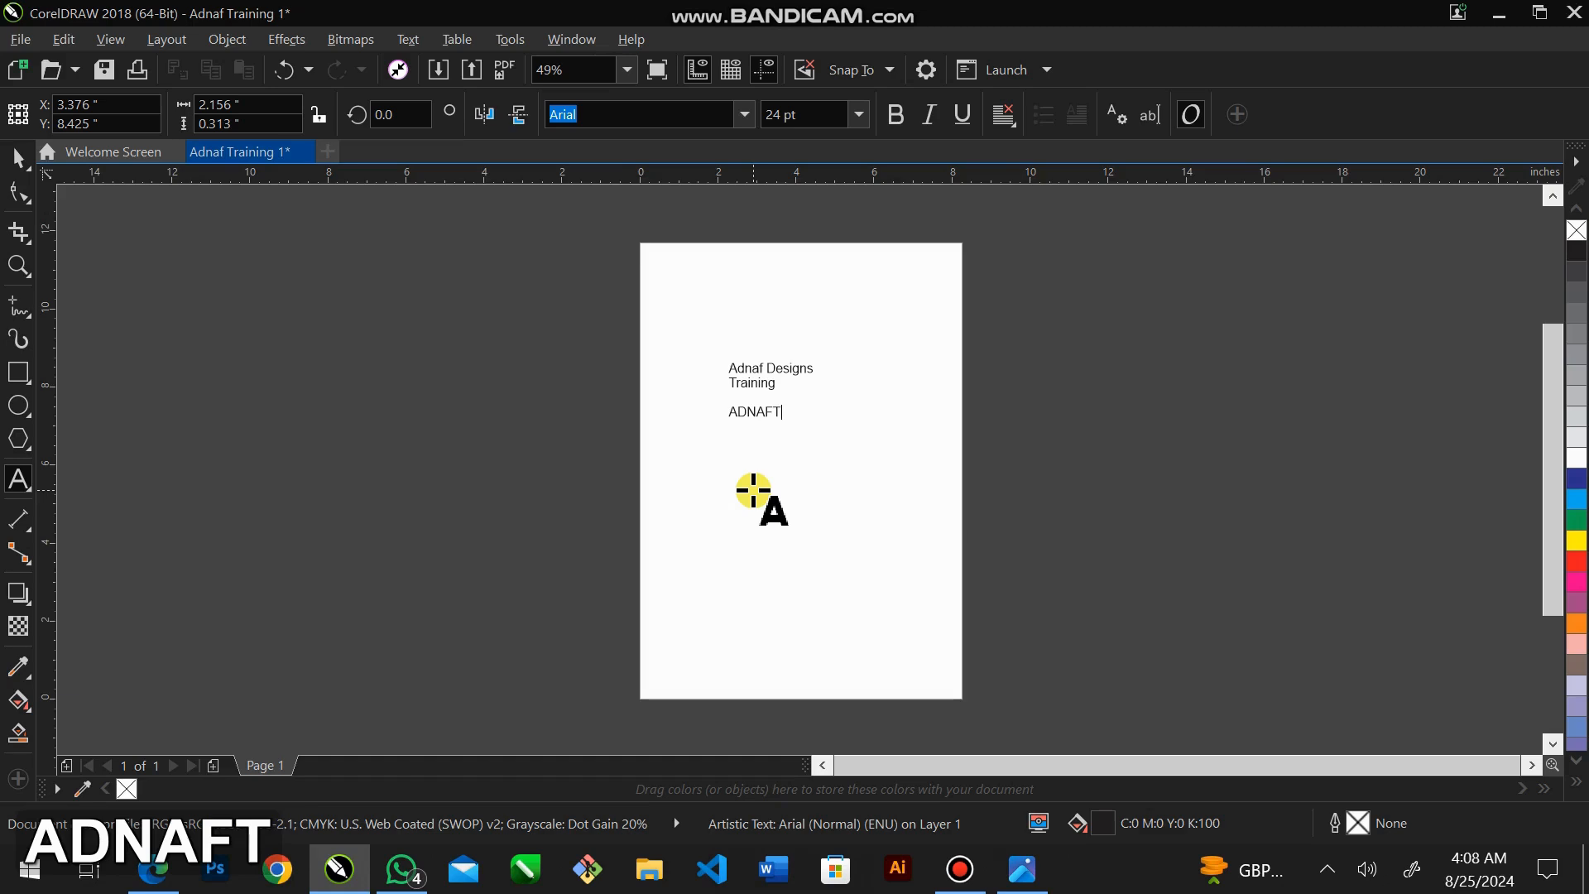
key("BackSpace")
type("D")
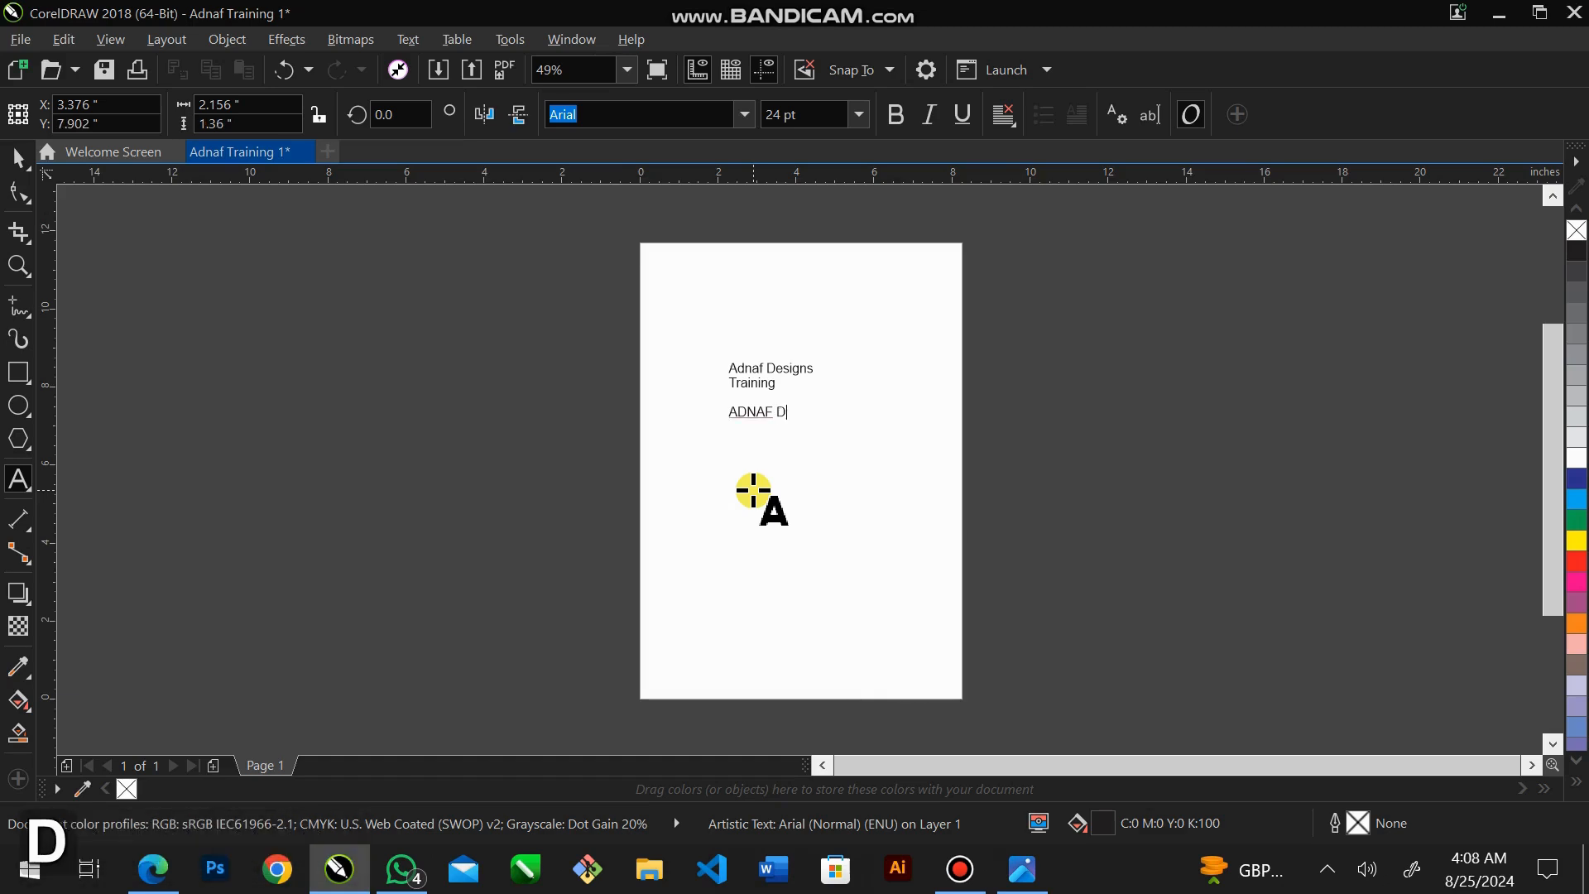
type("ESIGN")
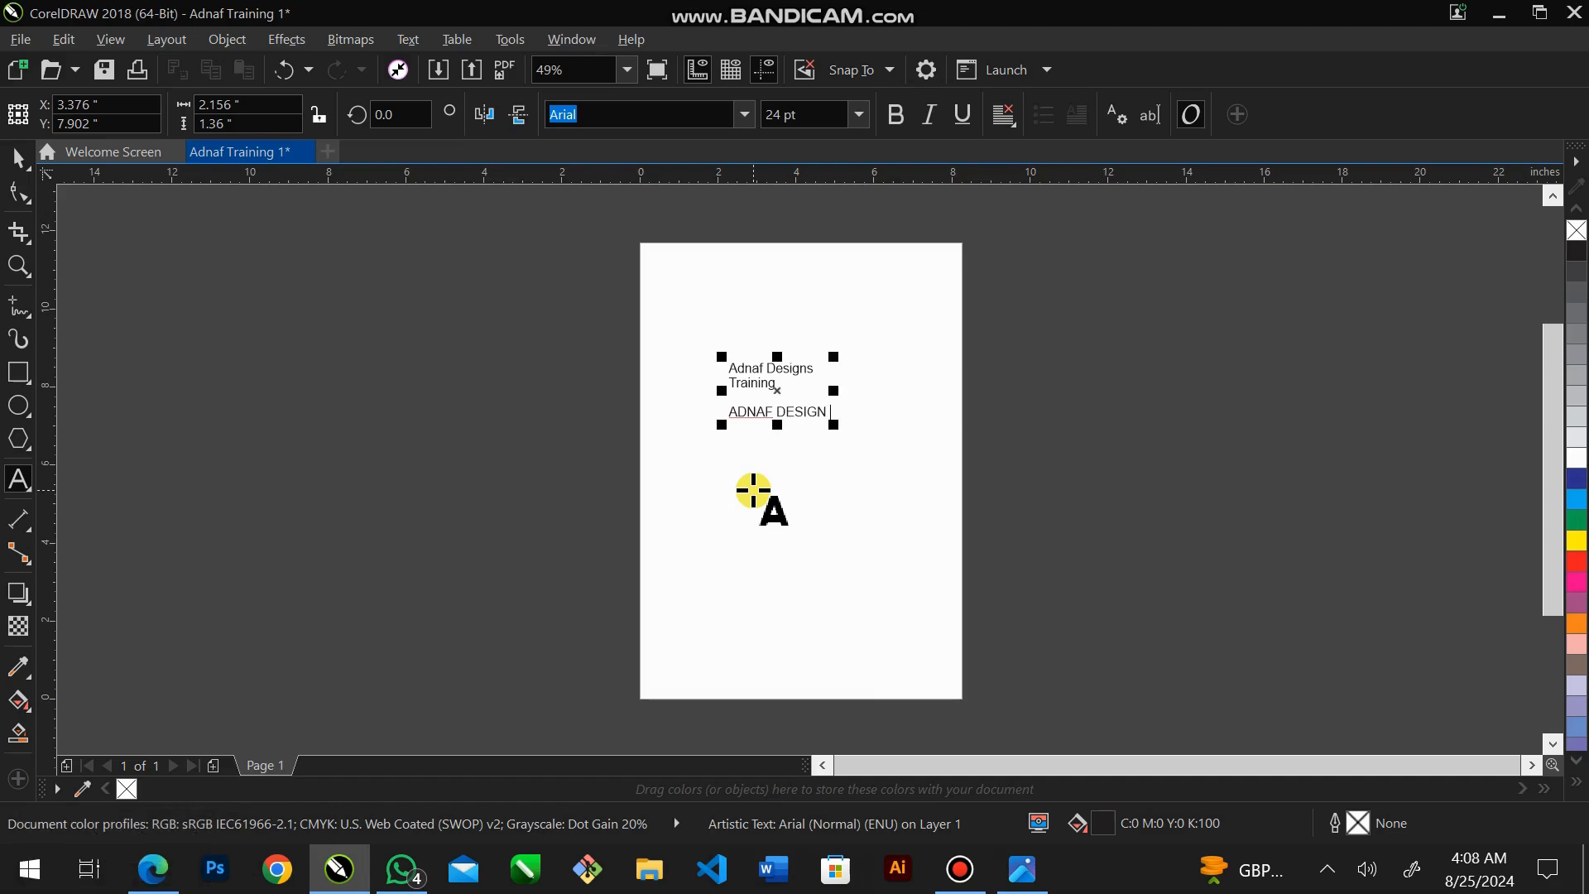
key("BackSpace")
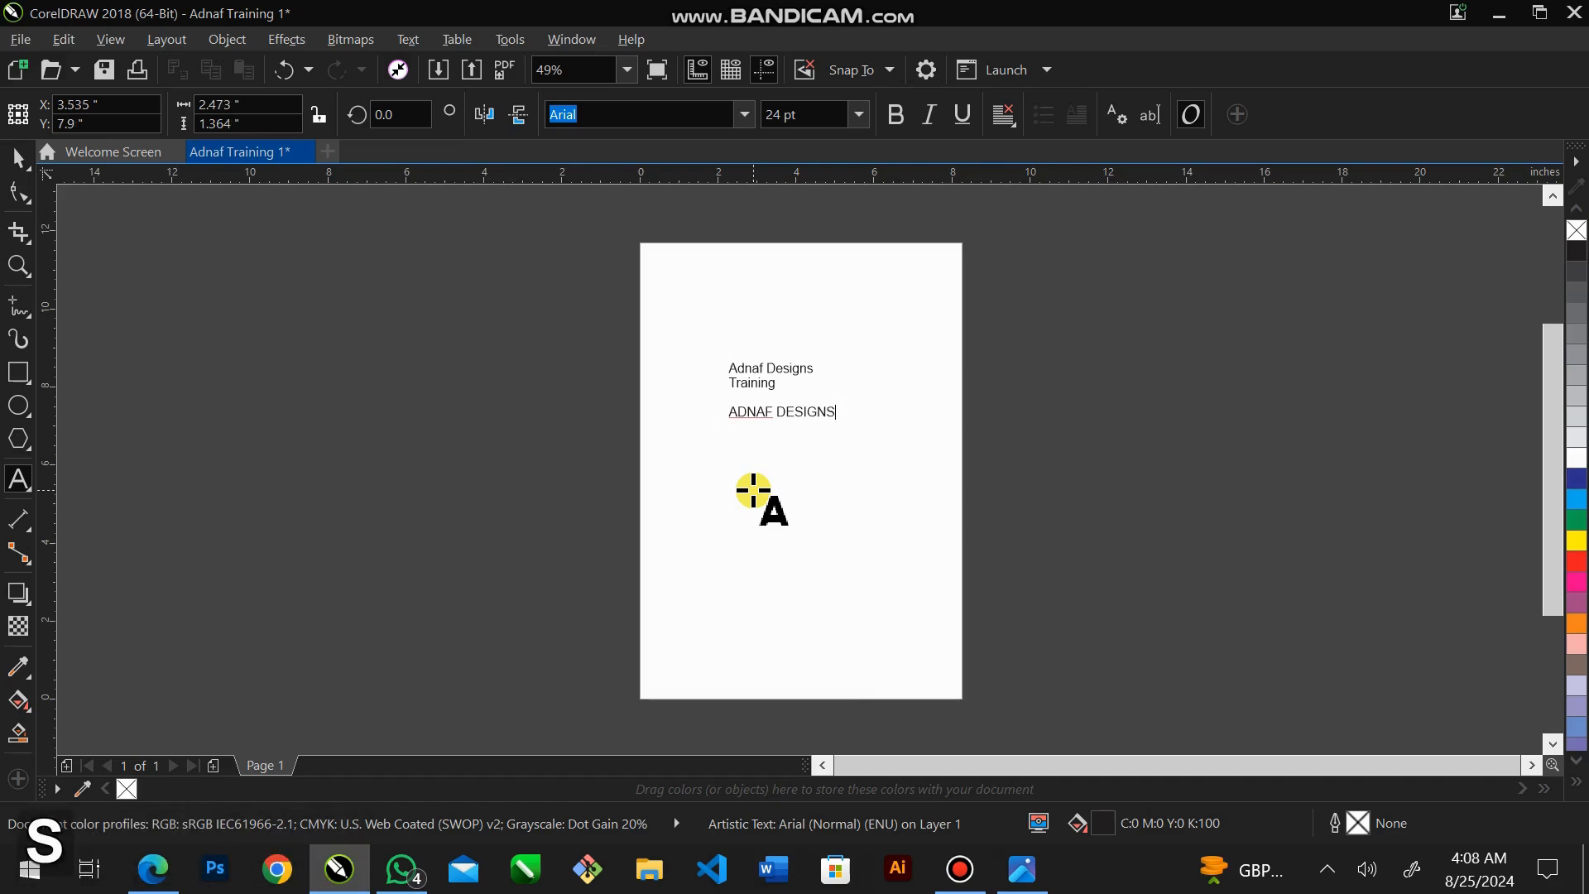
type("S")
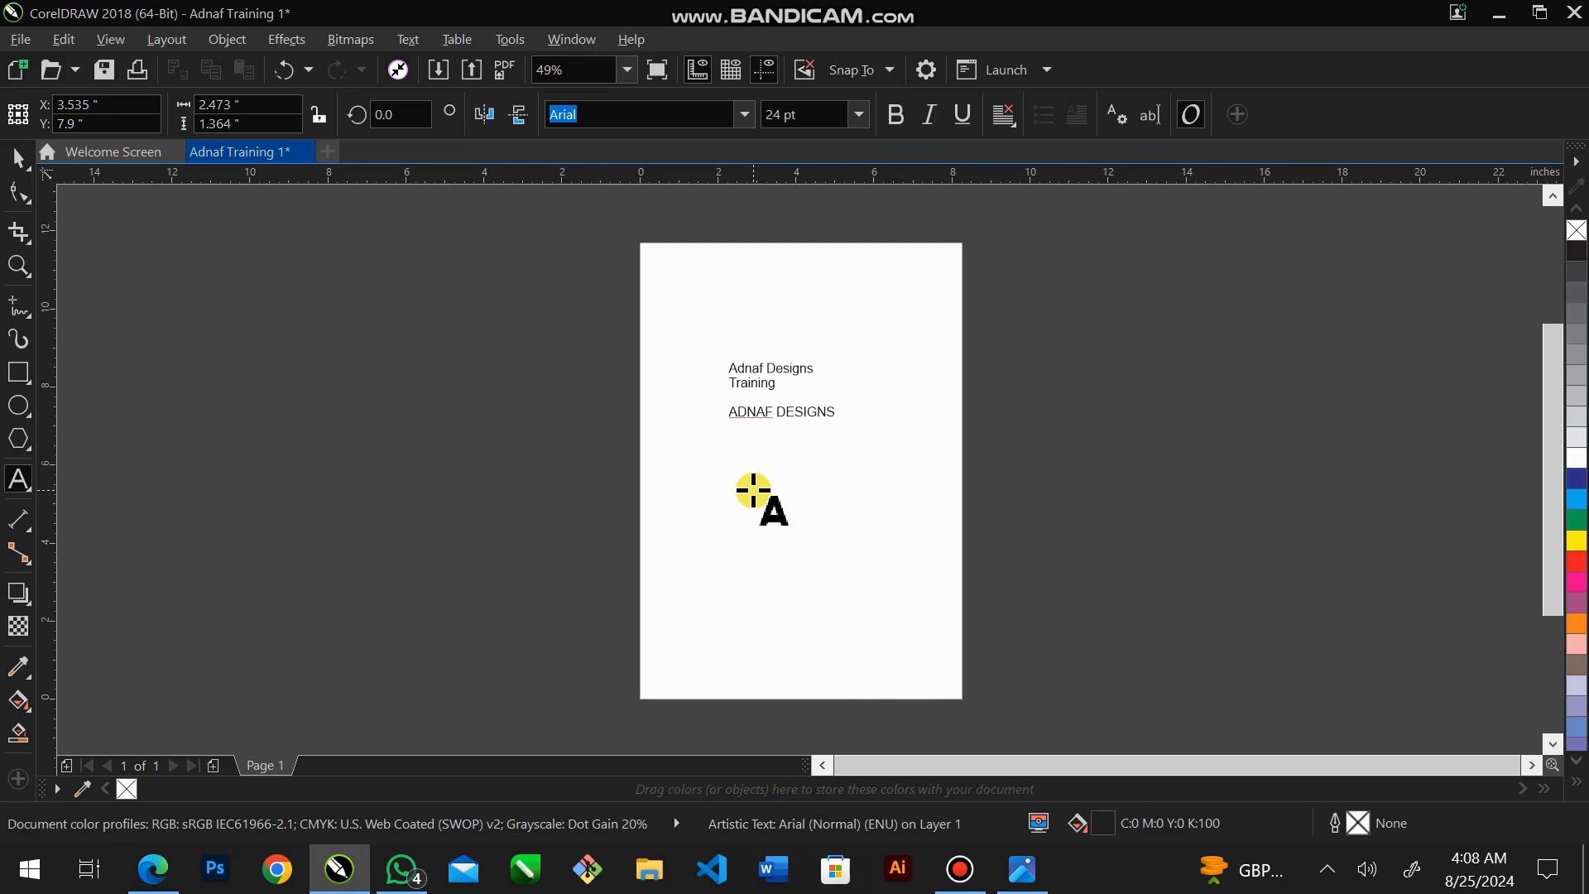
Add the line "TRAINING" in capitals directly below "ADNAF DESIGNS".
key("Return")
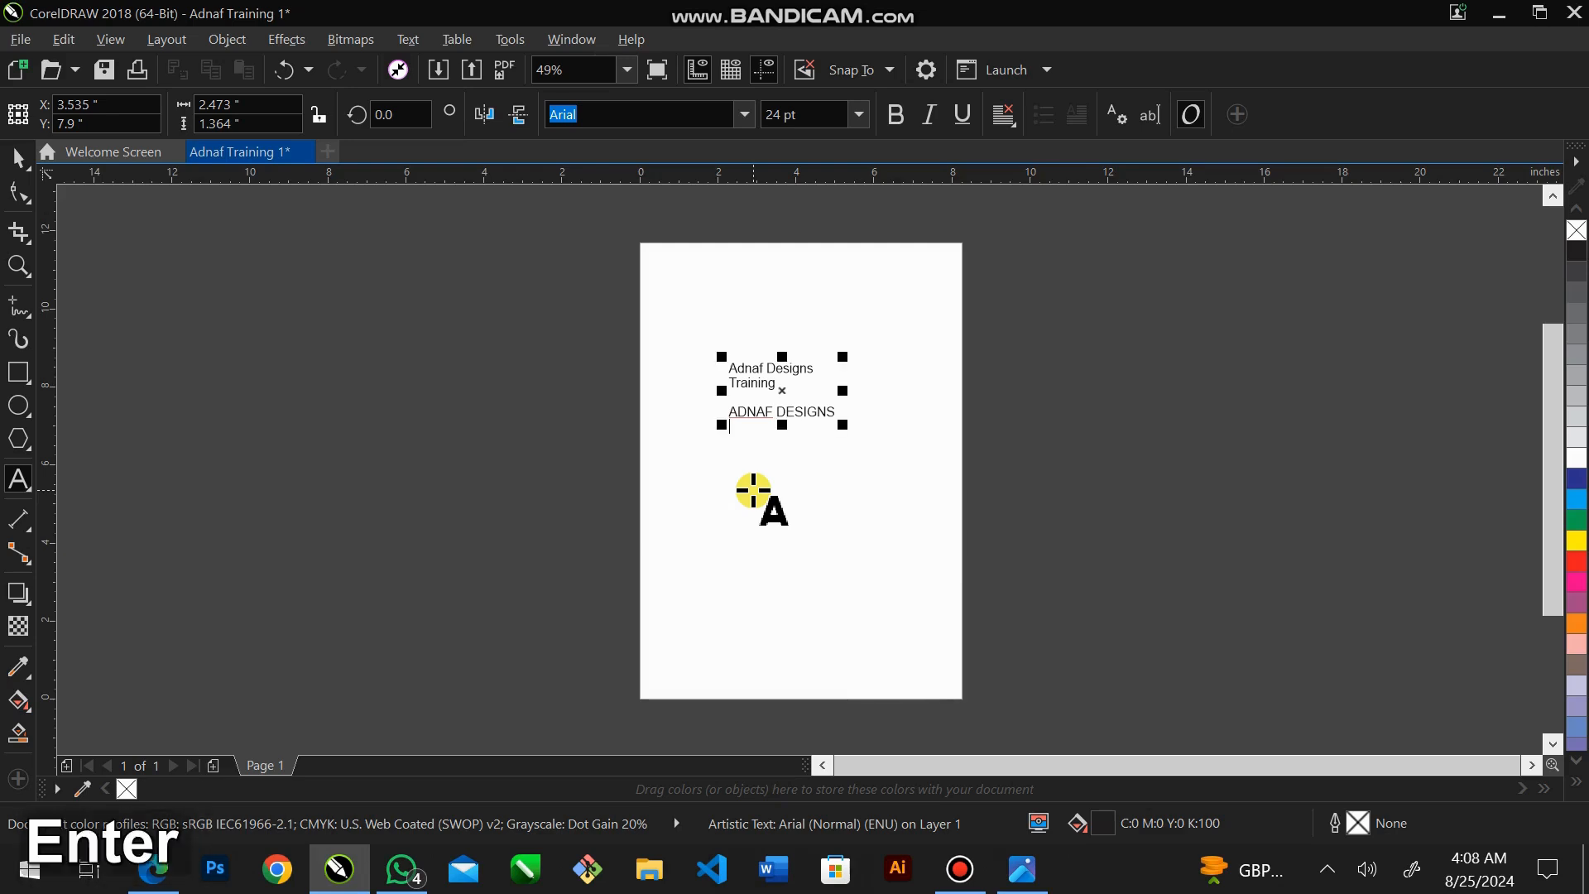
type("TRA")
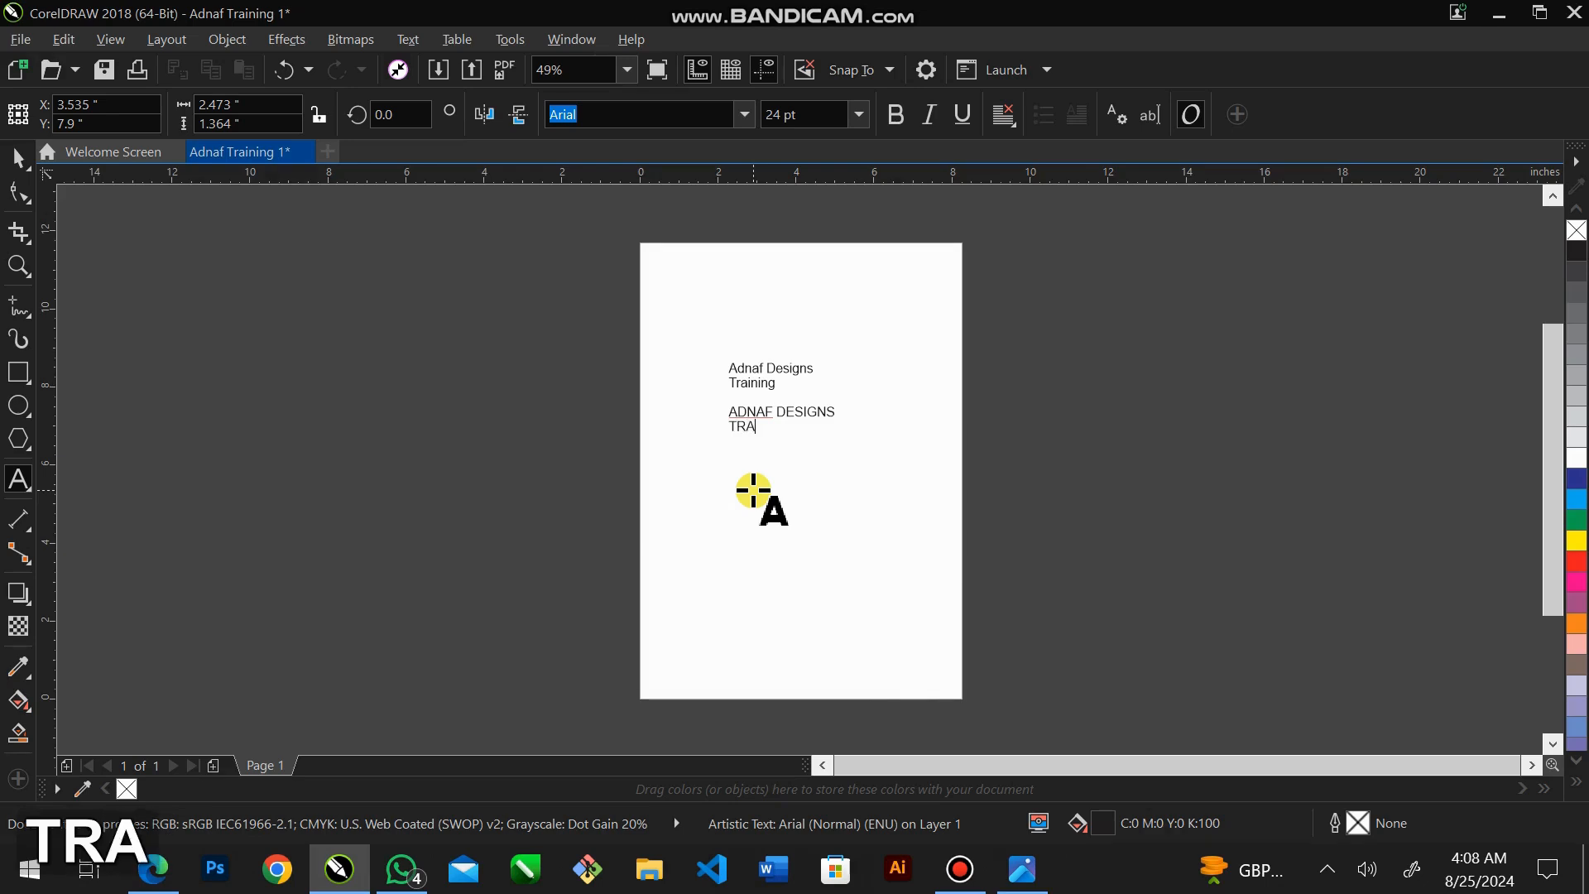
type("INING")
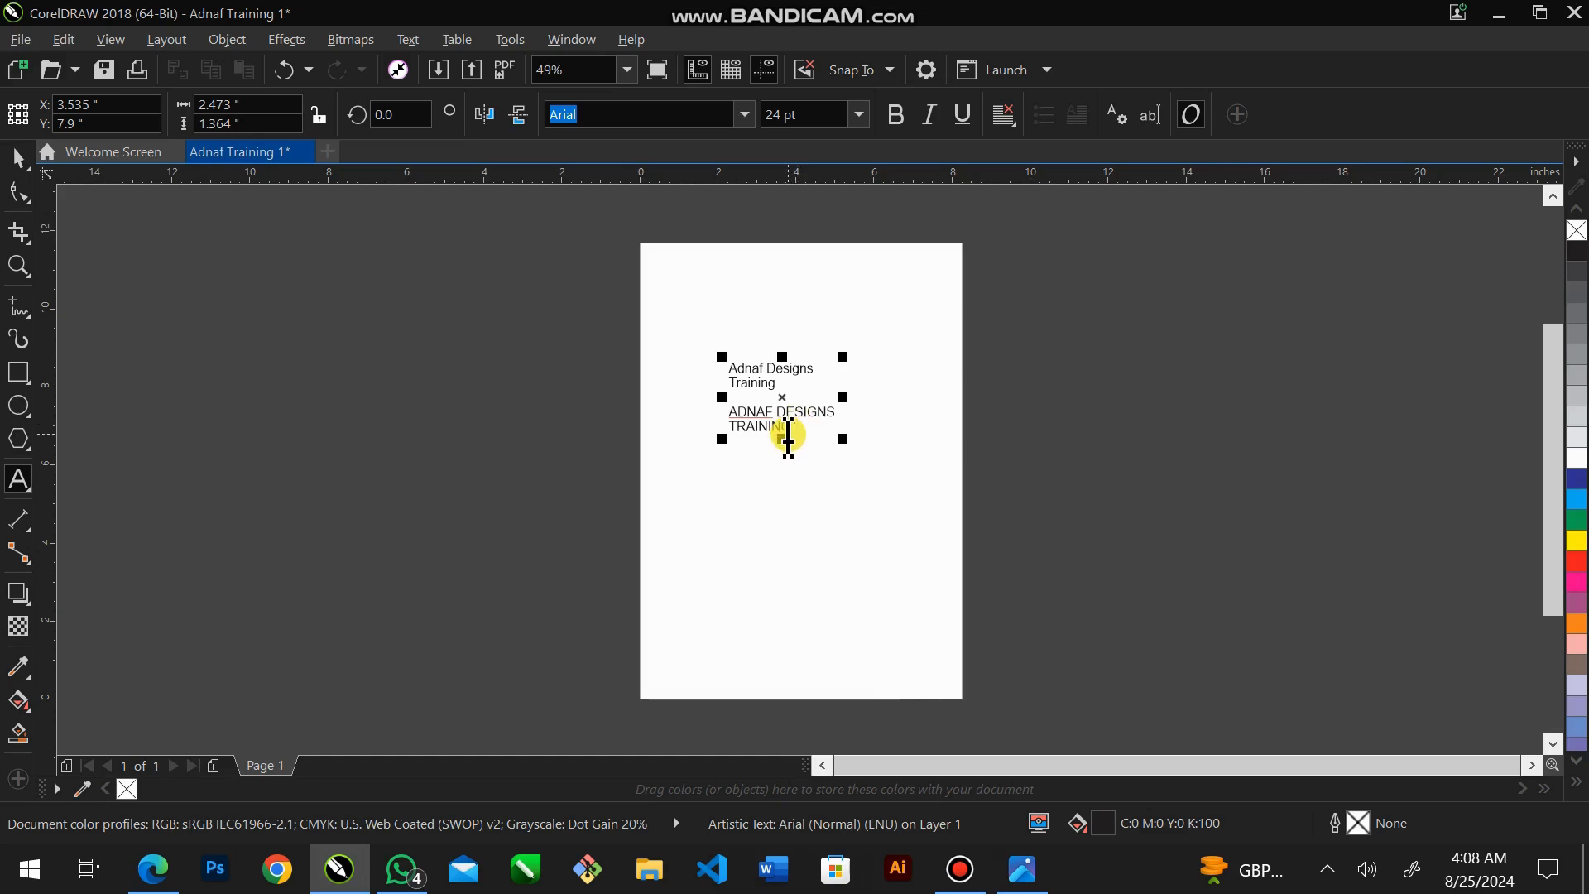
Erase the last line's letters back to "TR" and re-enter the ending so it reads "TRAINING".
key("BackSpace")
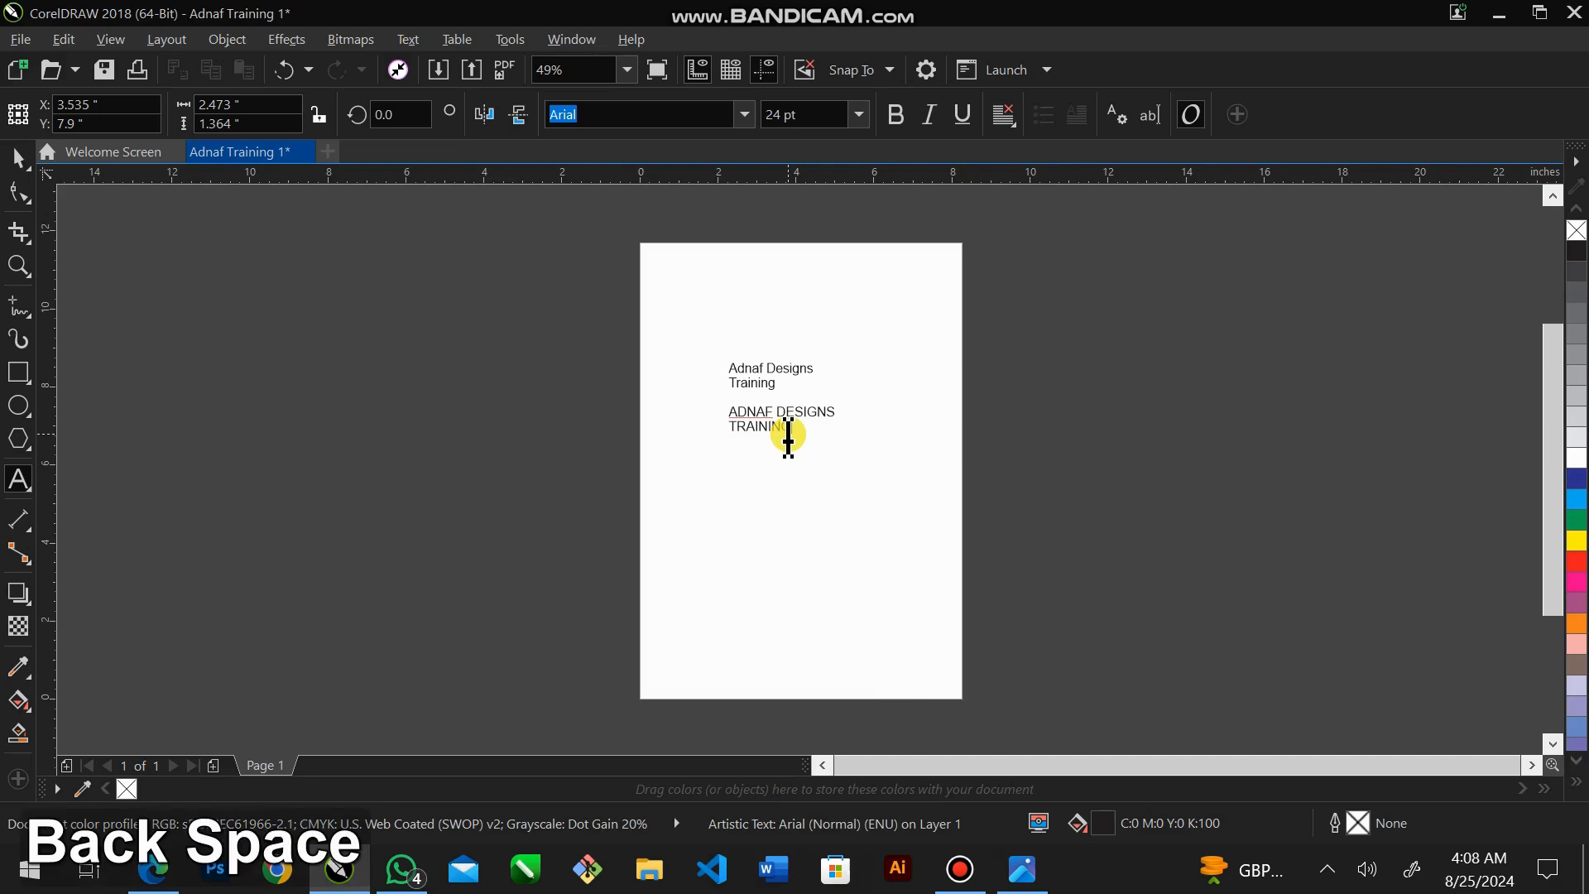
key("BackSpace")
key("BackSpace")
key("BackSpace")
key("BackSpace")
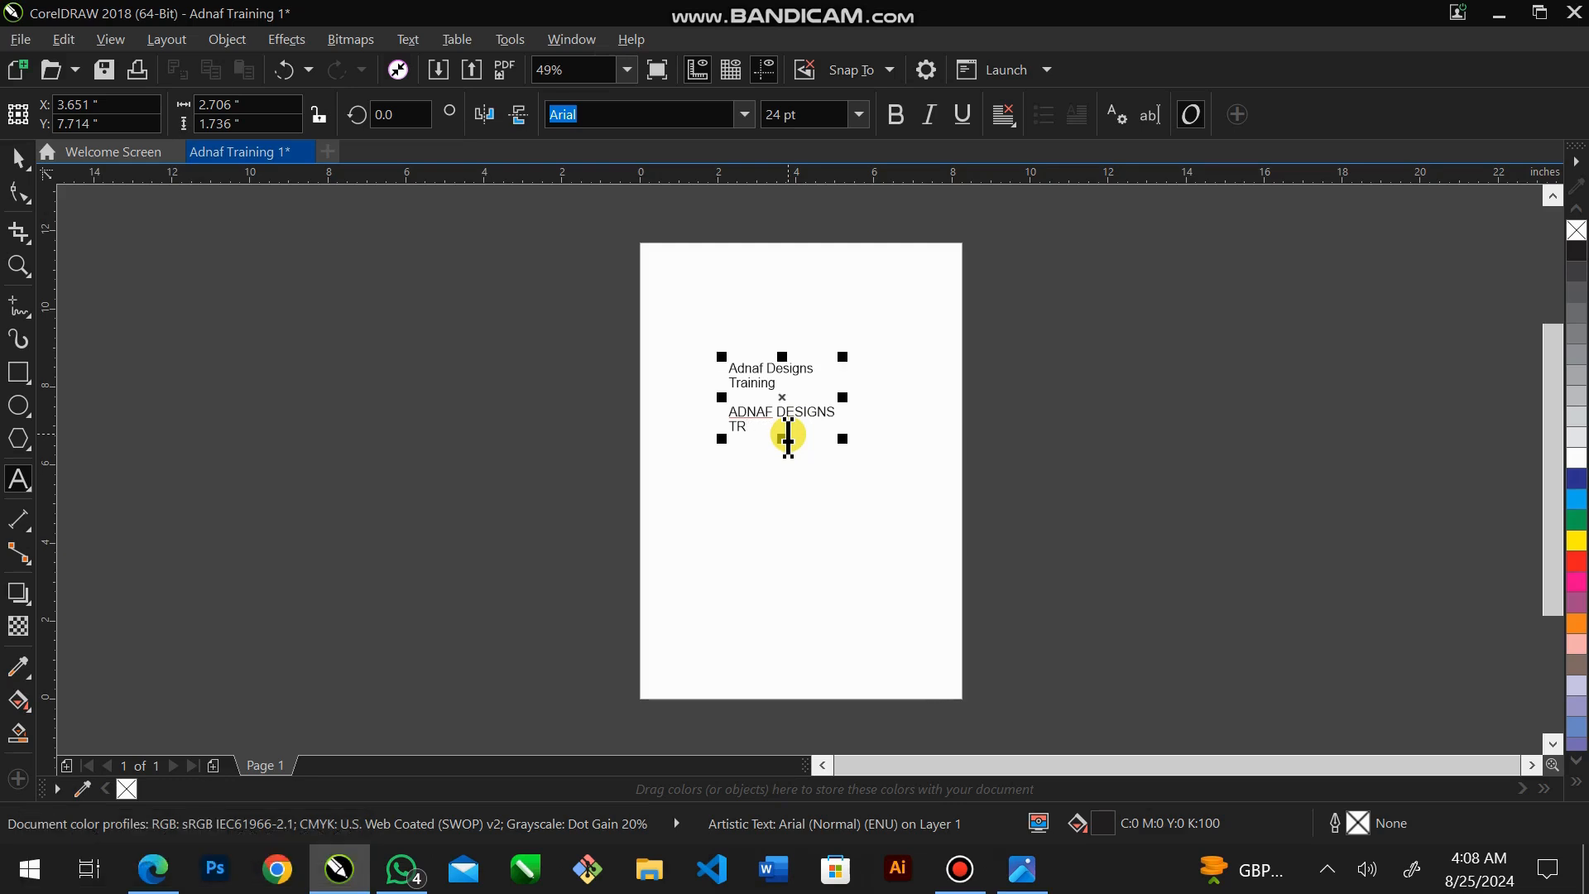
type("AINING")
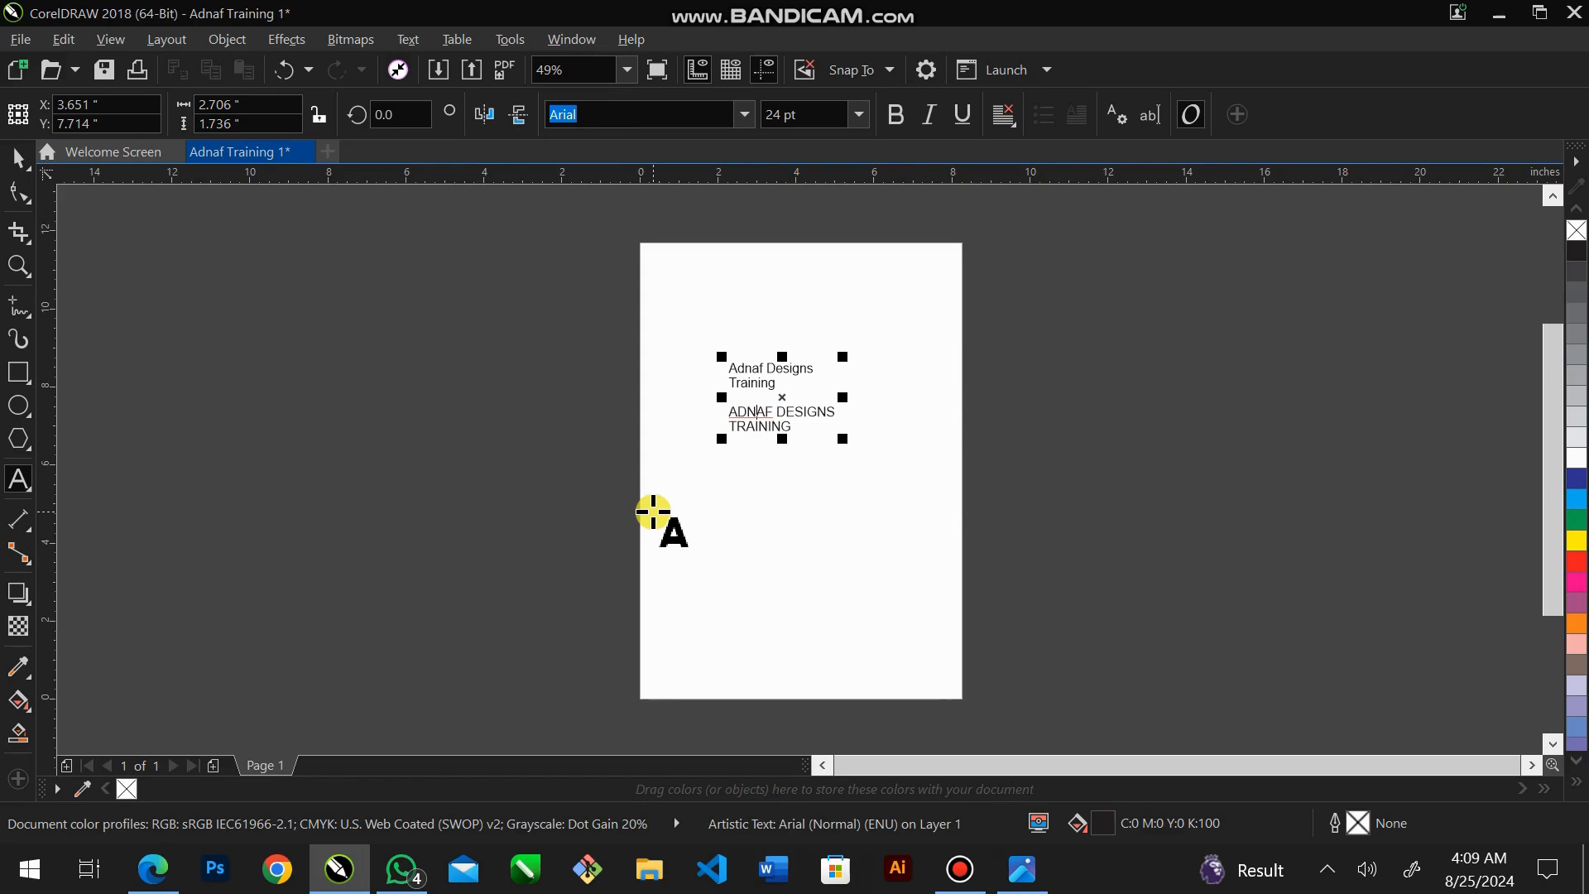
Delete the uppercase "ADNAF DESIGNS" from the middle of its first word, first the letters after the cursor, then those before it.
key("Delete")
key("Delete")
key("Delete")
key("Delete")
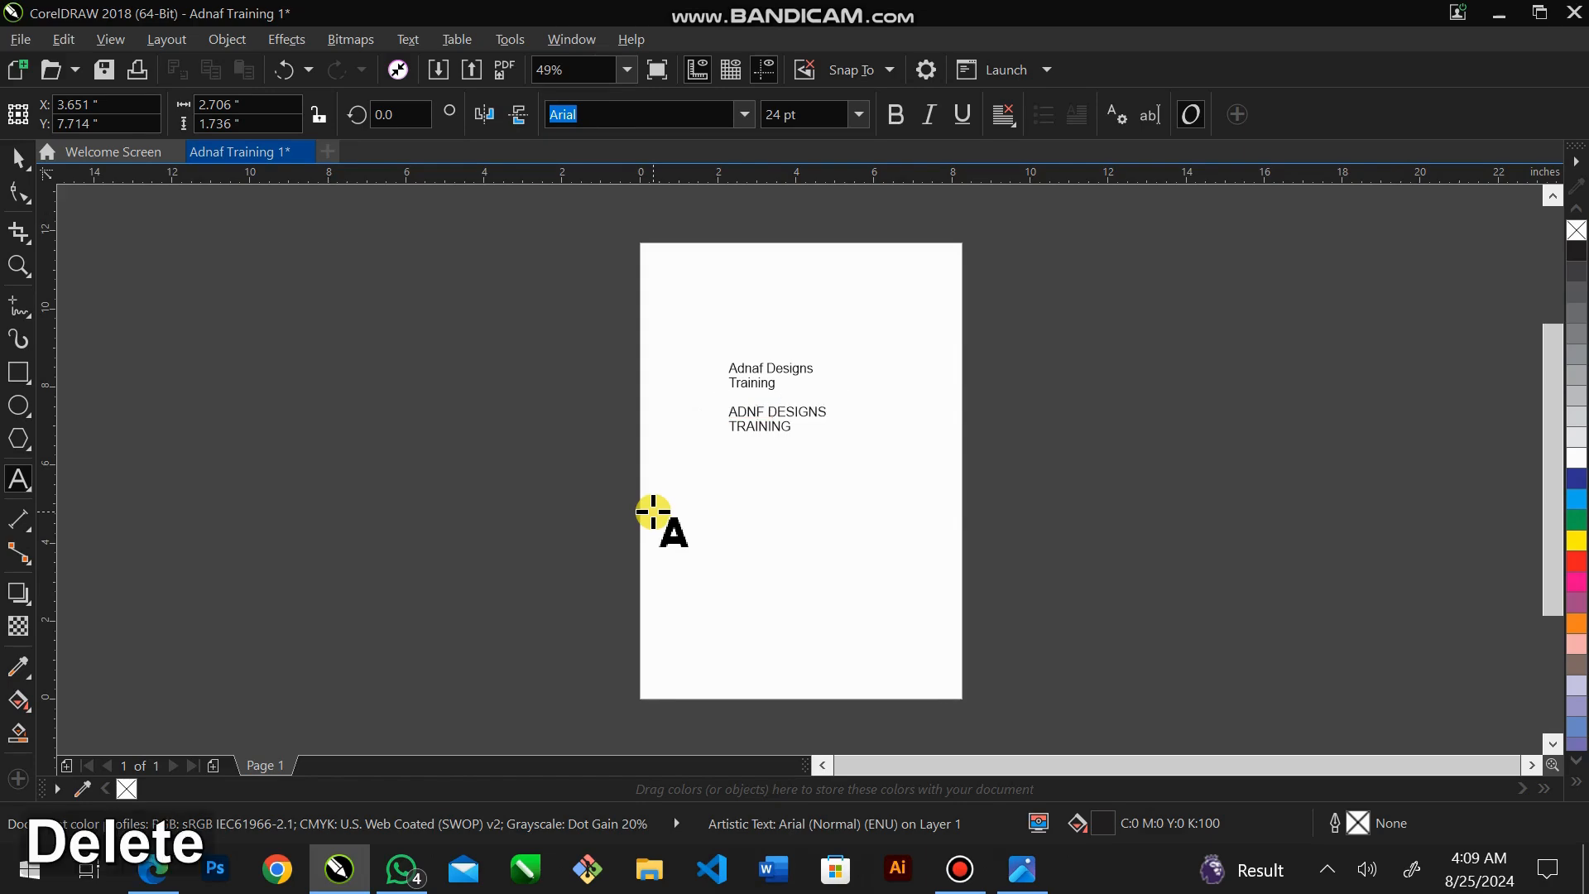
key("Delete")
key("Delete")
key("Delete")
key("Delete")
key("Delete")
key("Delete")
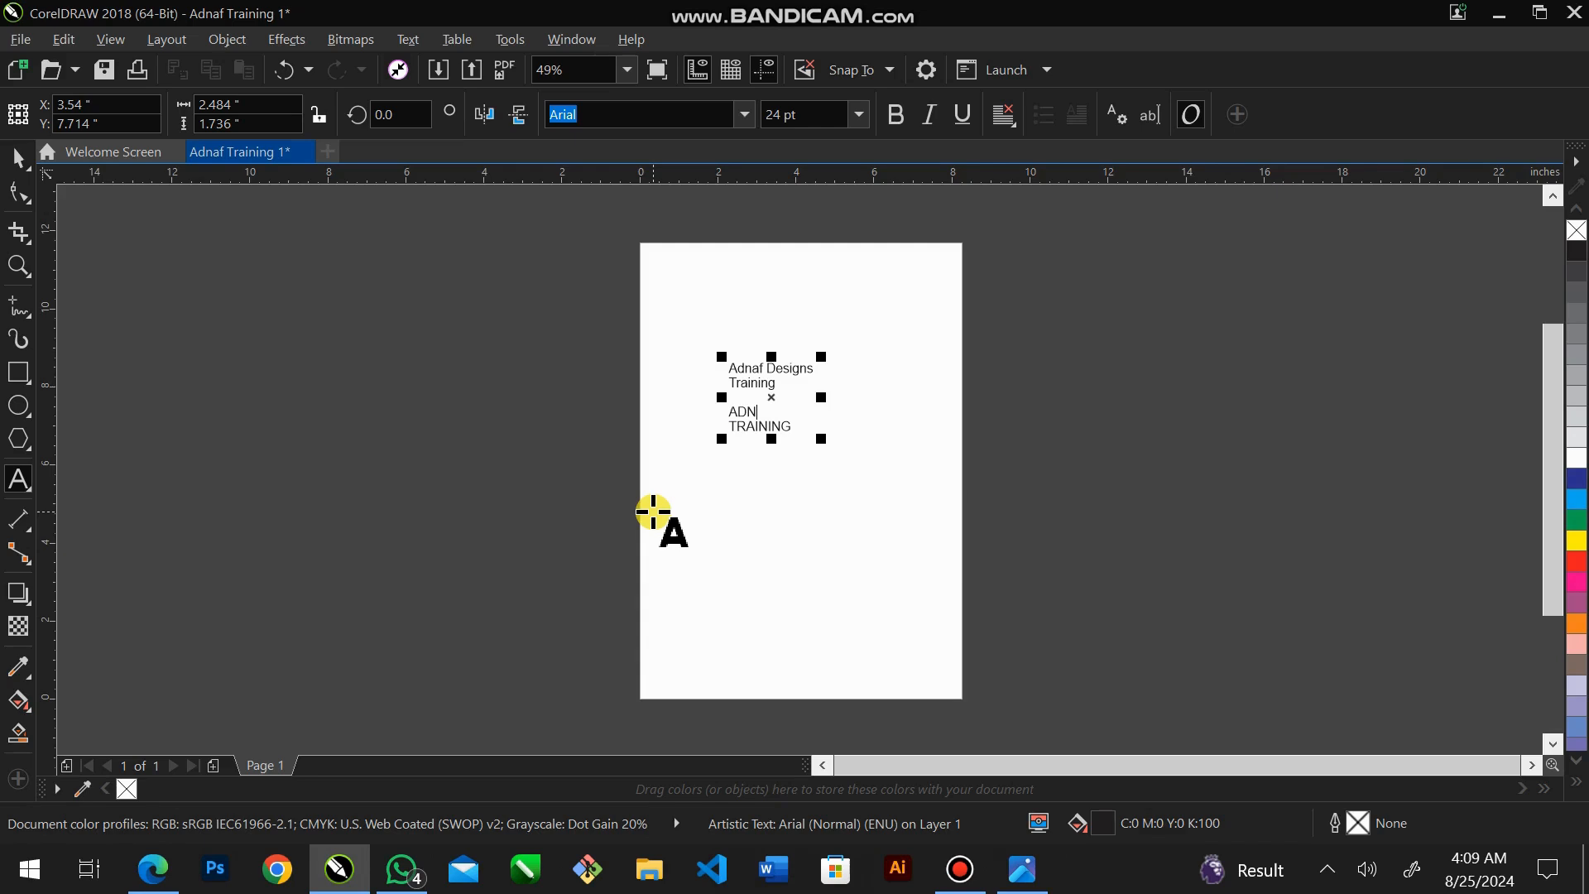
key("BackSpace")
key("BackSpace")
key("BackSpace")
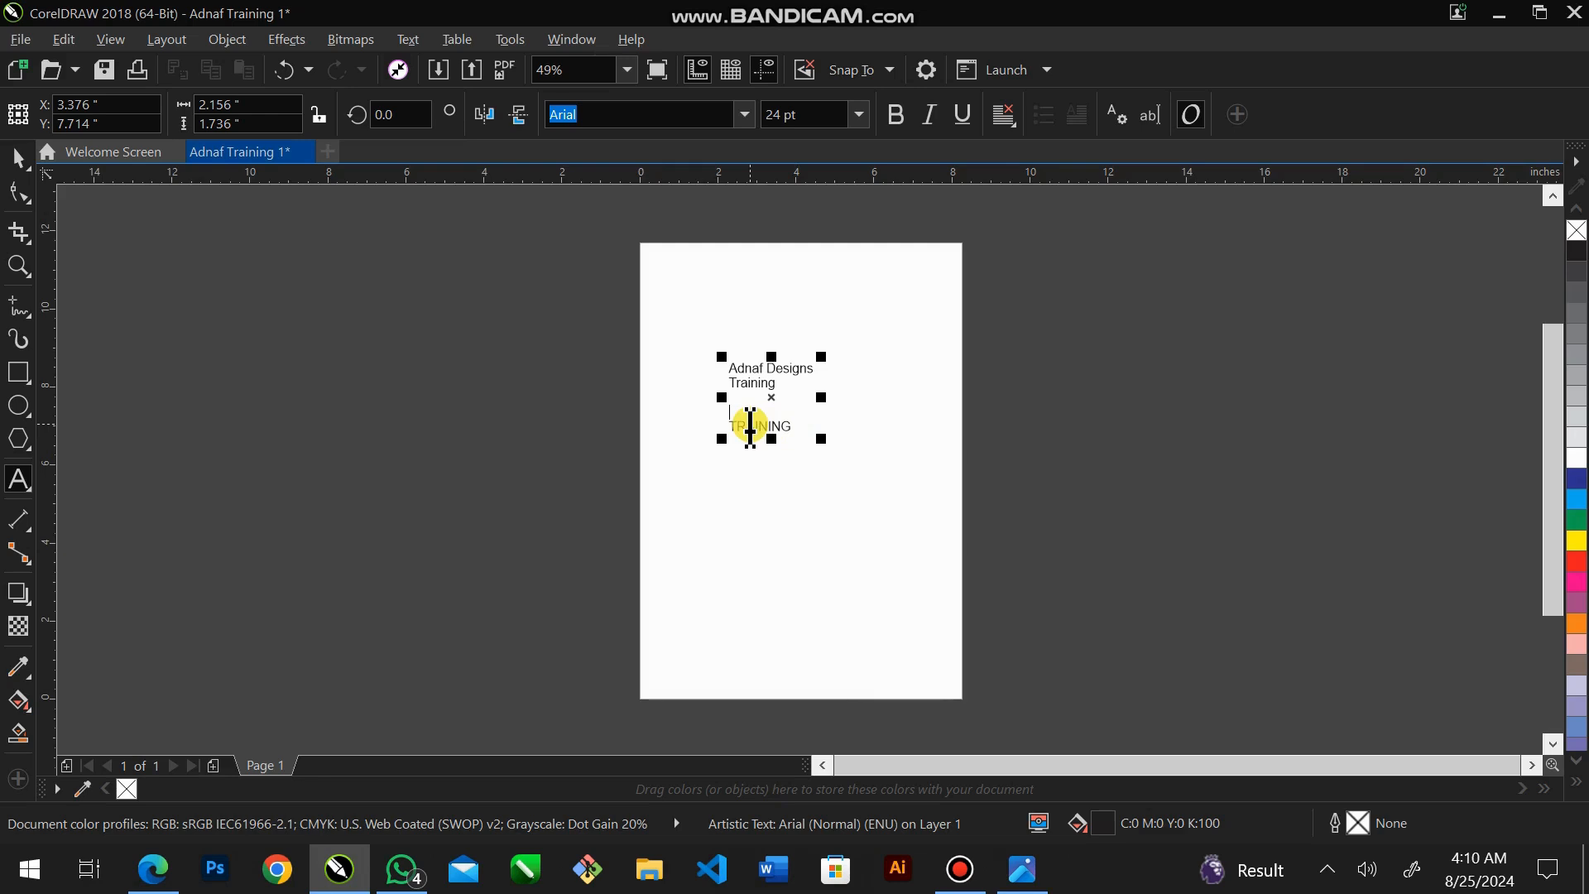
Re-enter "ADNAF DESIGNS" on the emptied line above "TRAINING" and finish editing the text with the Pick tool.
type("AD")
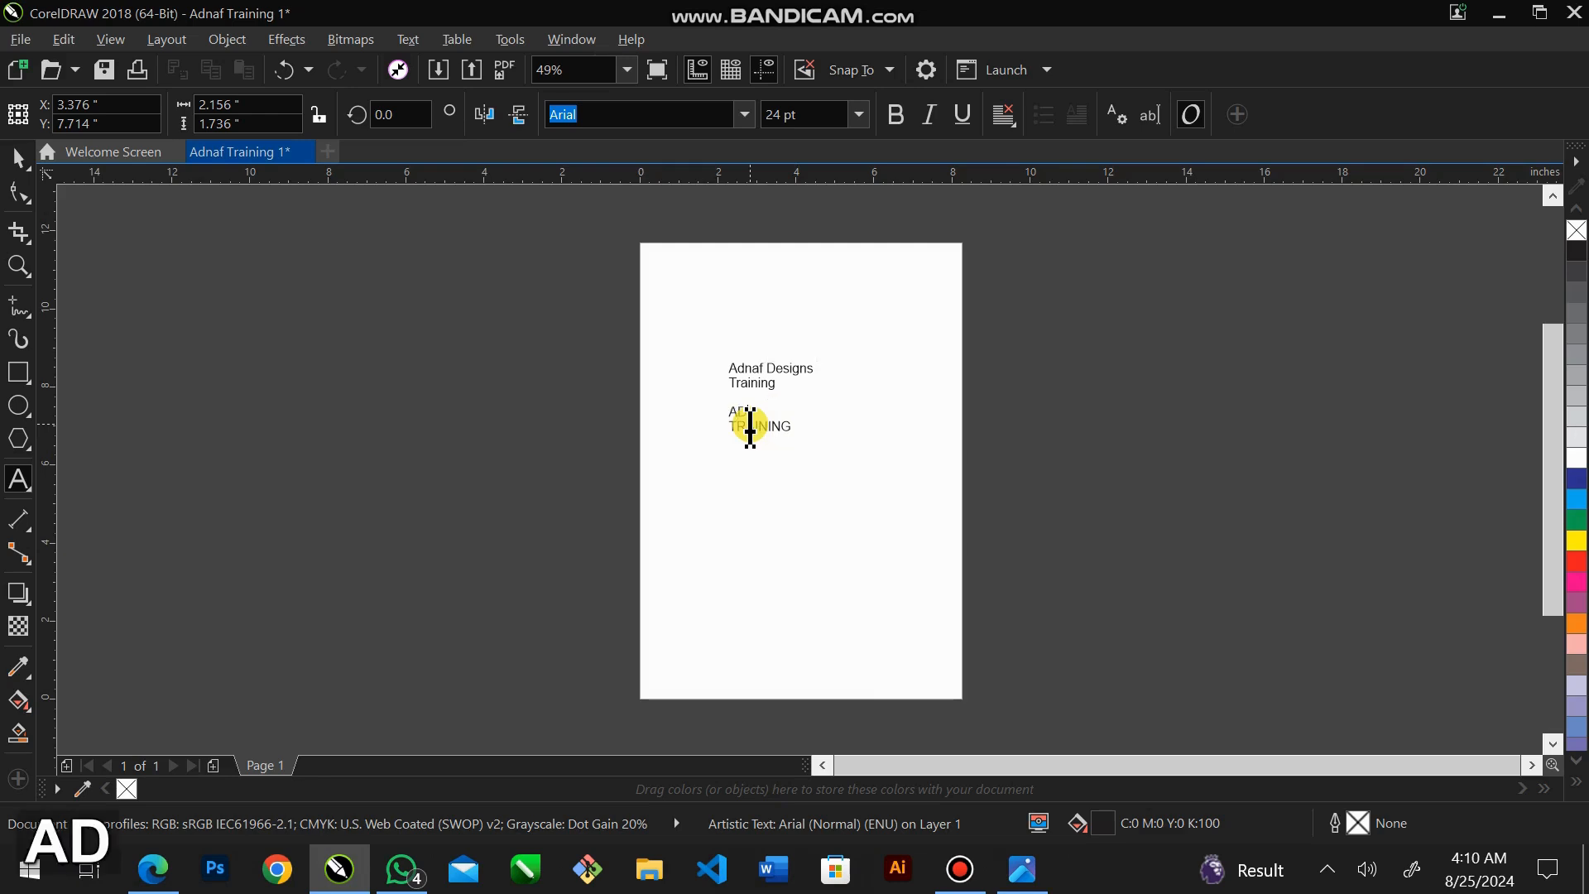
type("NAF DES")
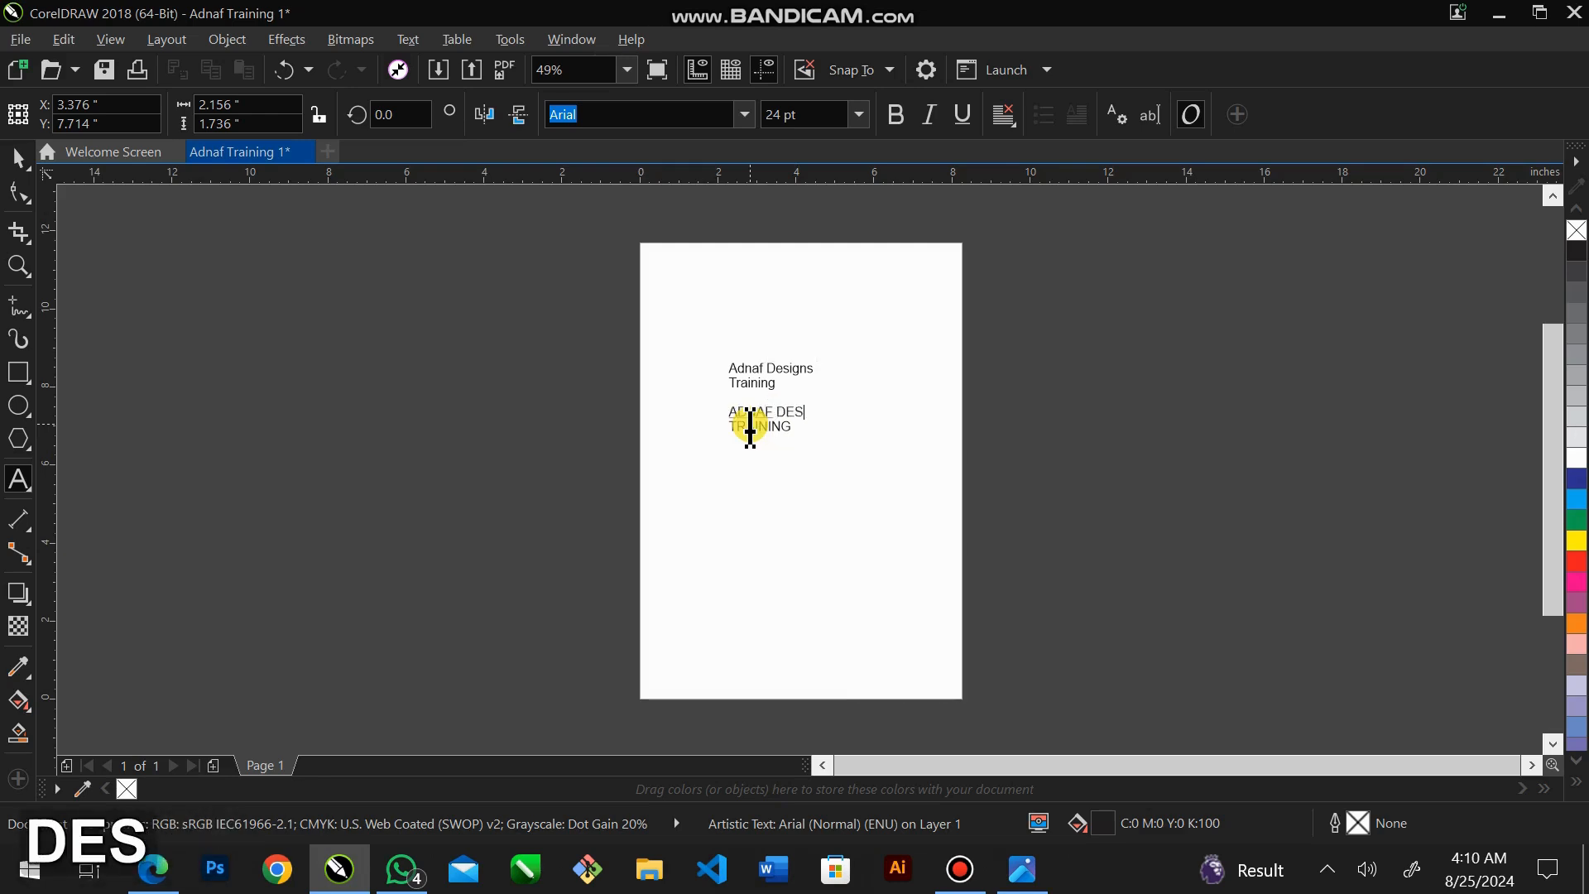
type("IGNS")
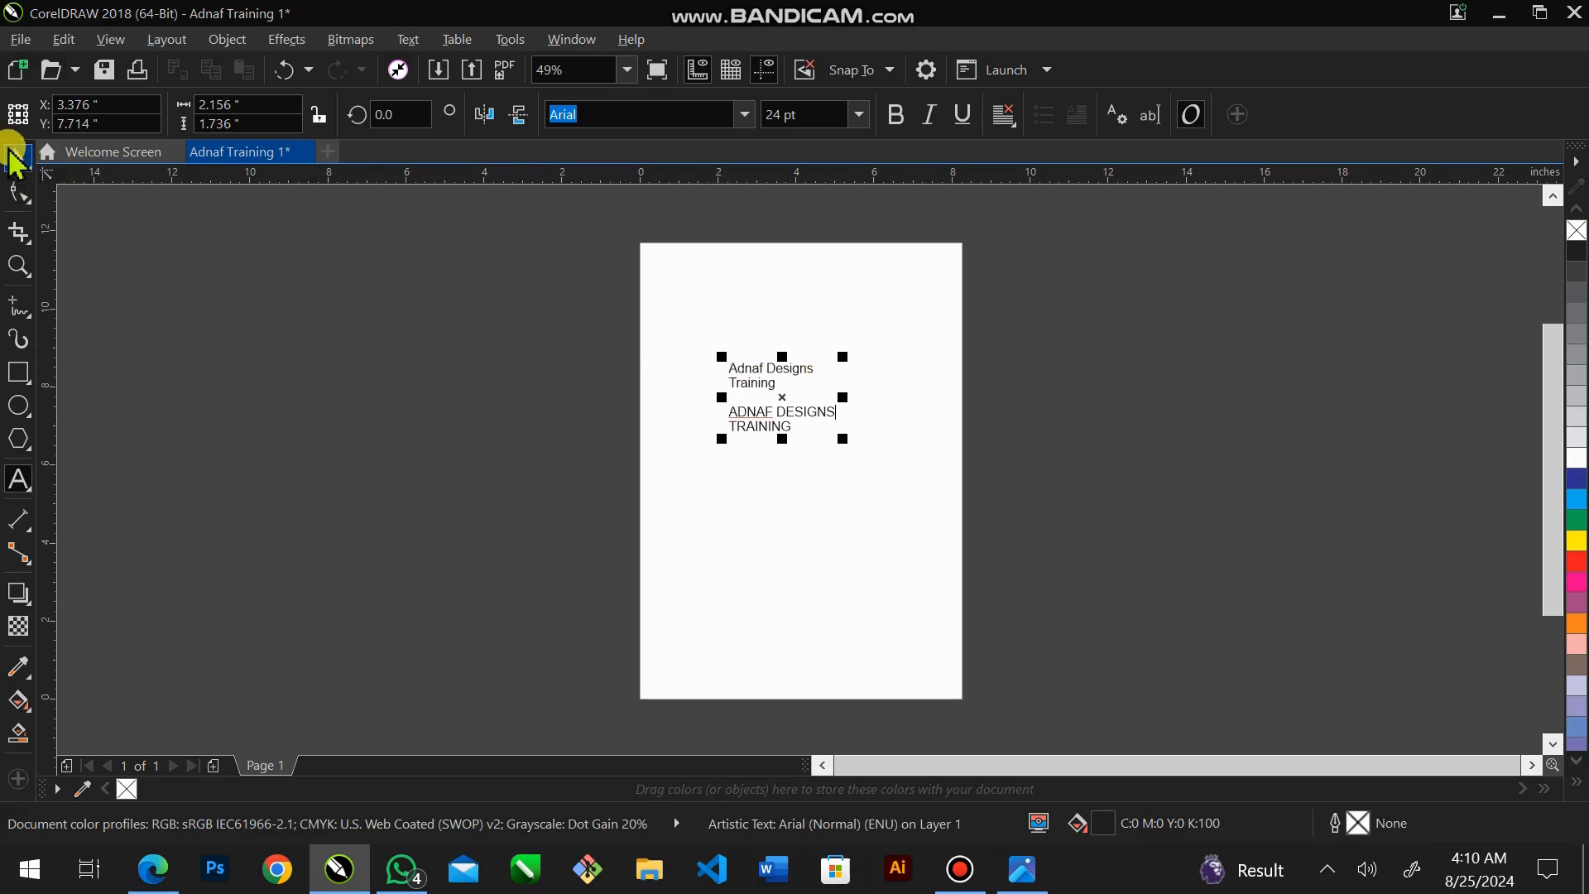
left_click(16, 159)
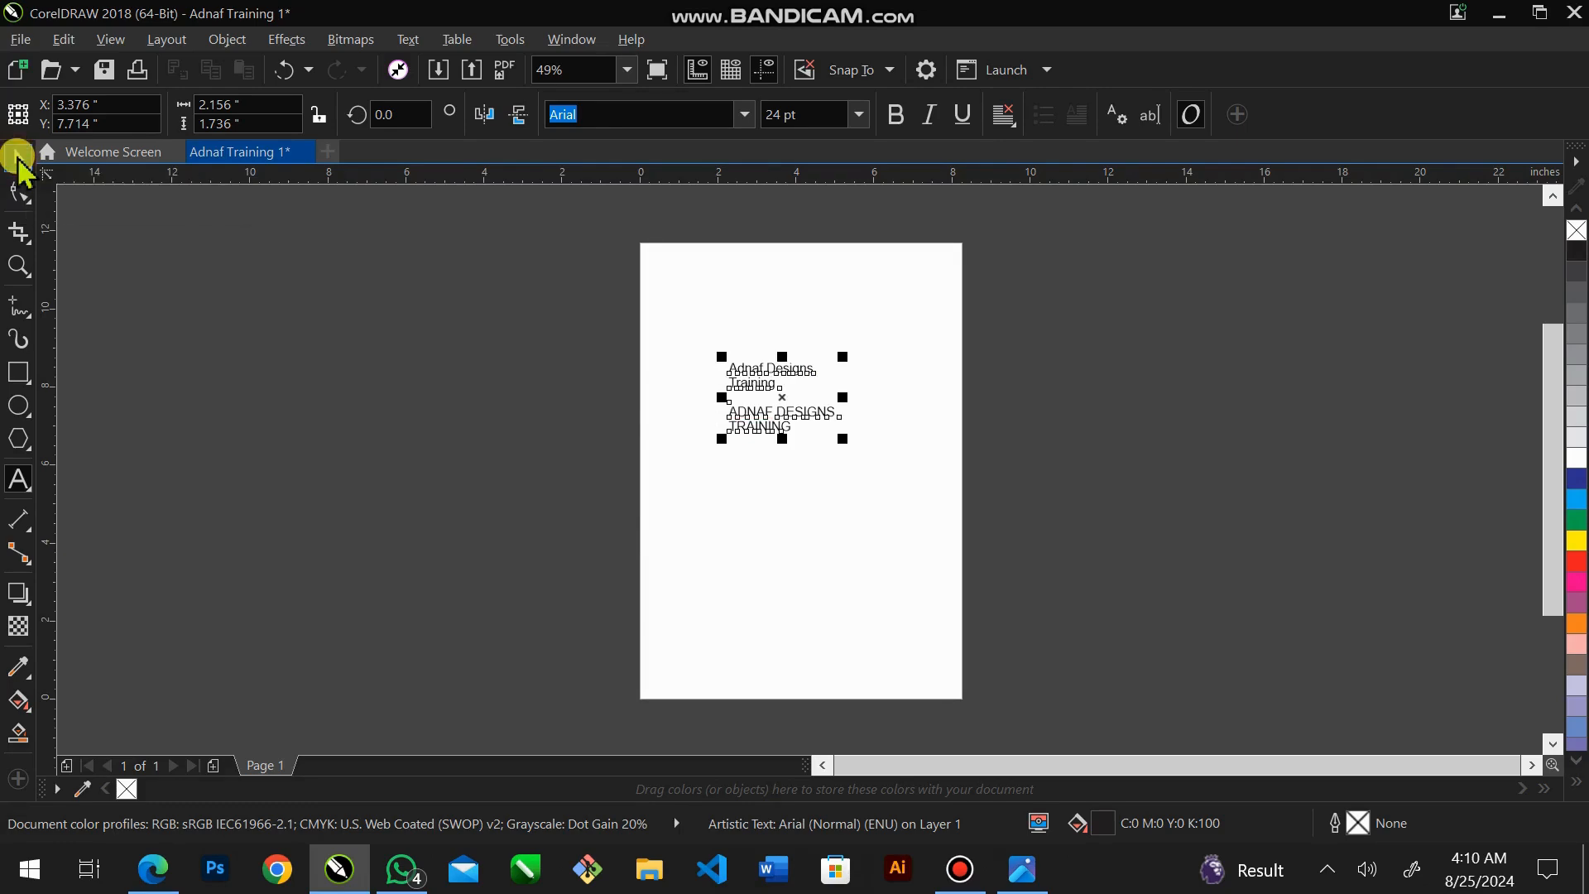
Magnify the upper half of the page around the text with the Zoom tool, and fit the whole page in view again.
left_click(19, 267)
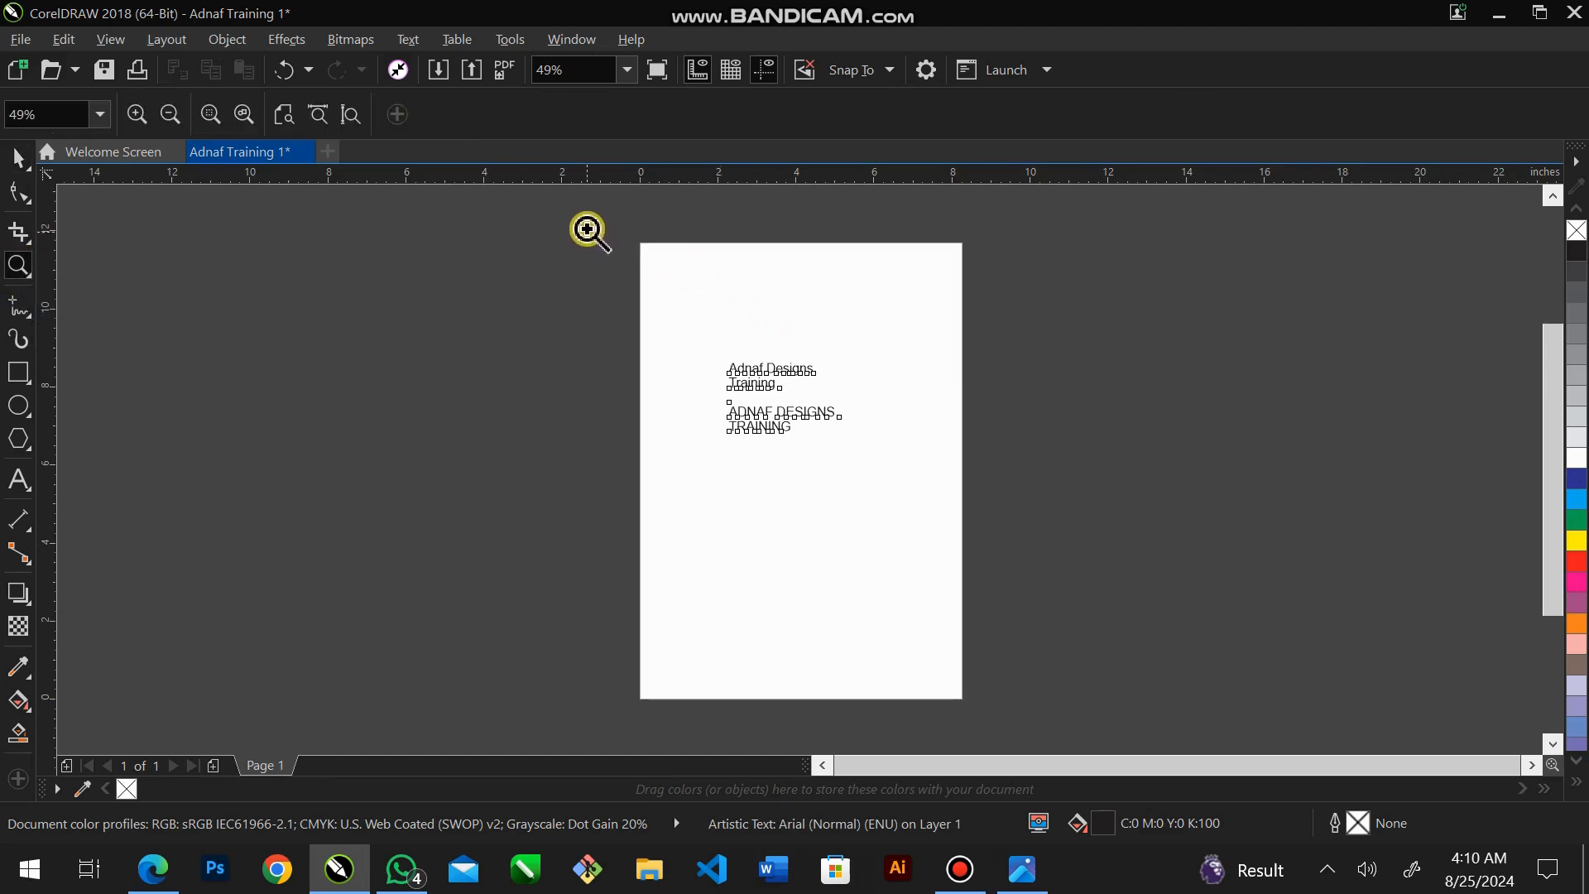
left_click_drag(587, 226, 1011, 488)
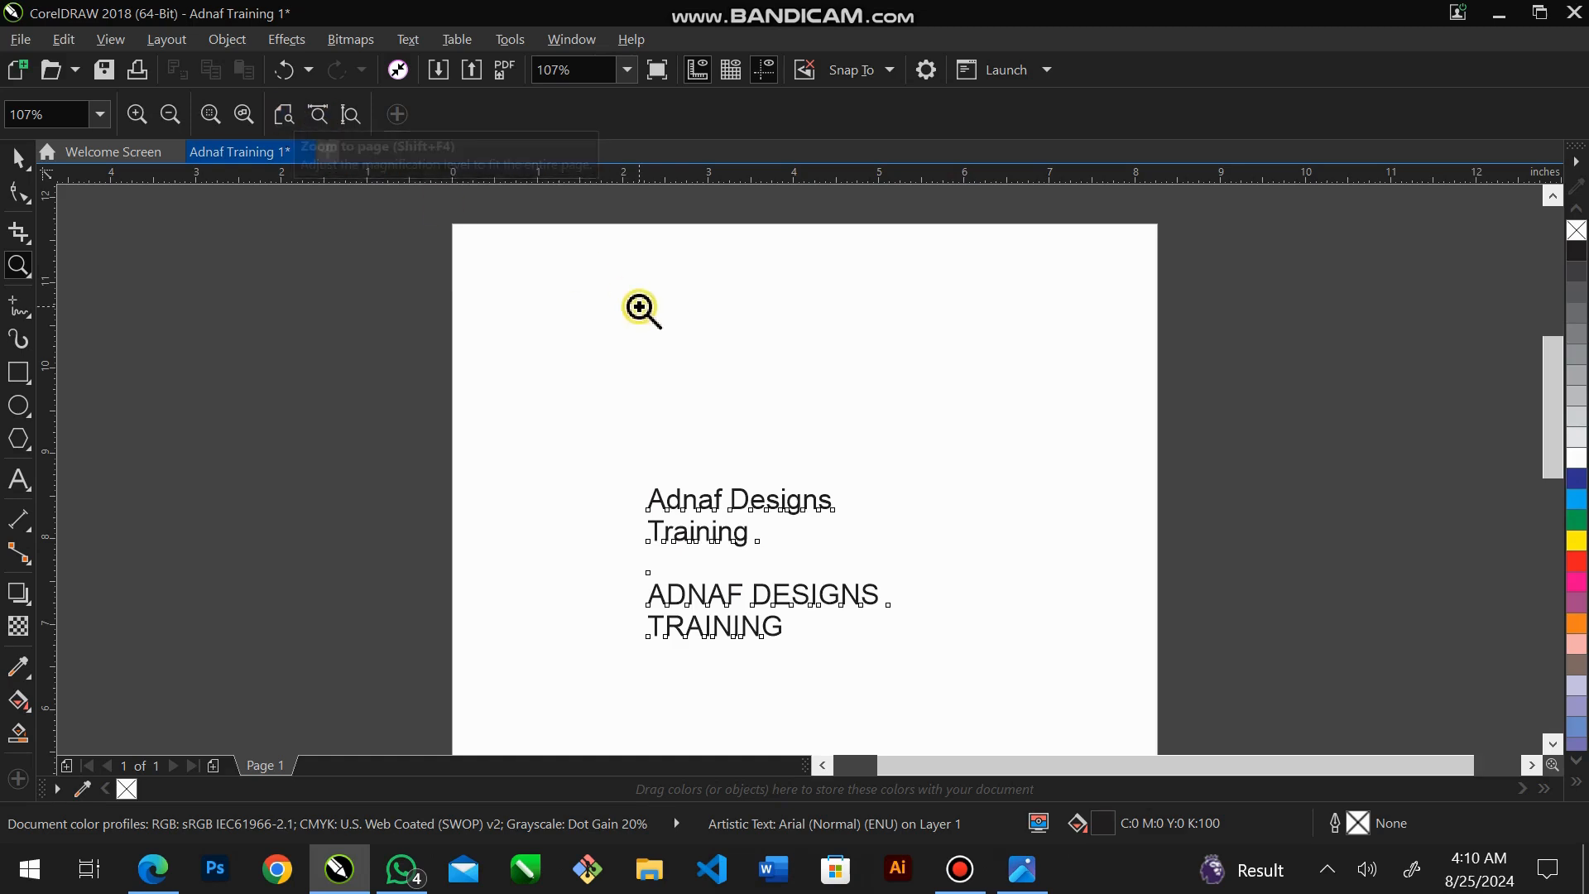
left_click(286, 116)
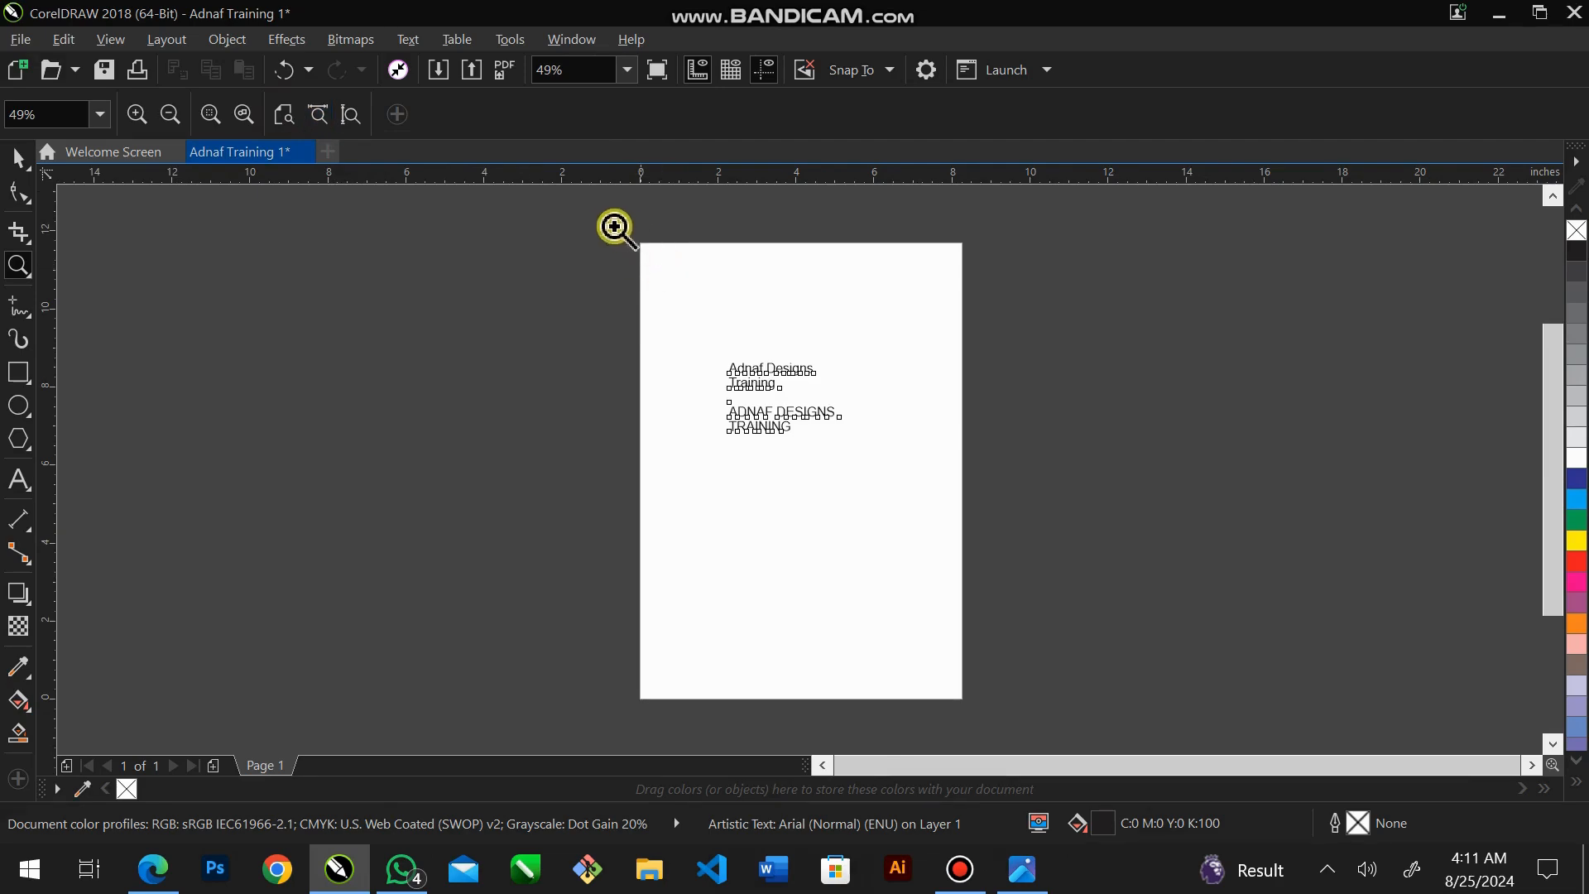
Zoom in on the page area around the text, zoom back out, and deselect the text with the Pick tool.
left_click_drag(587, 226, 1005, 503)
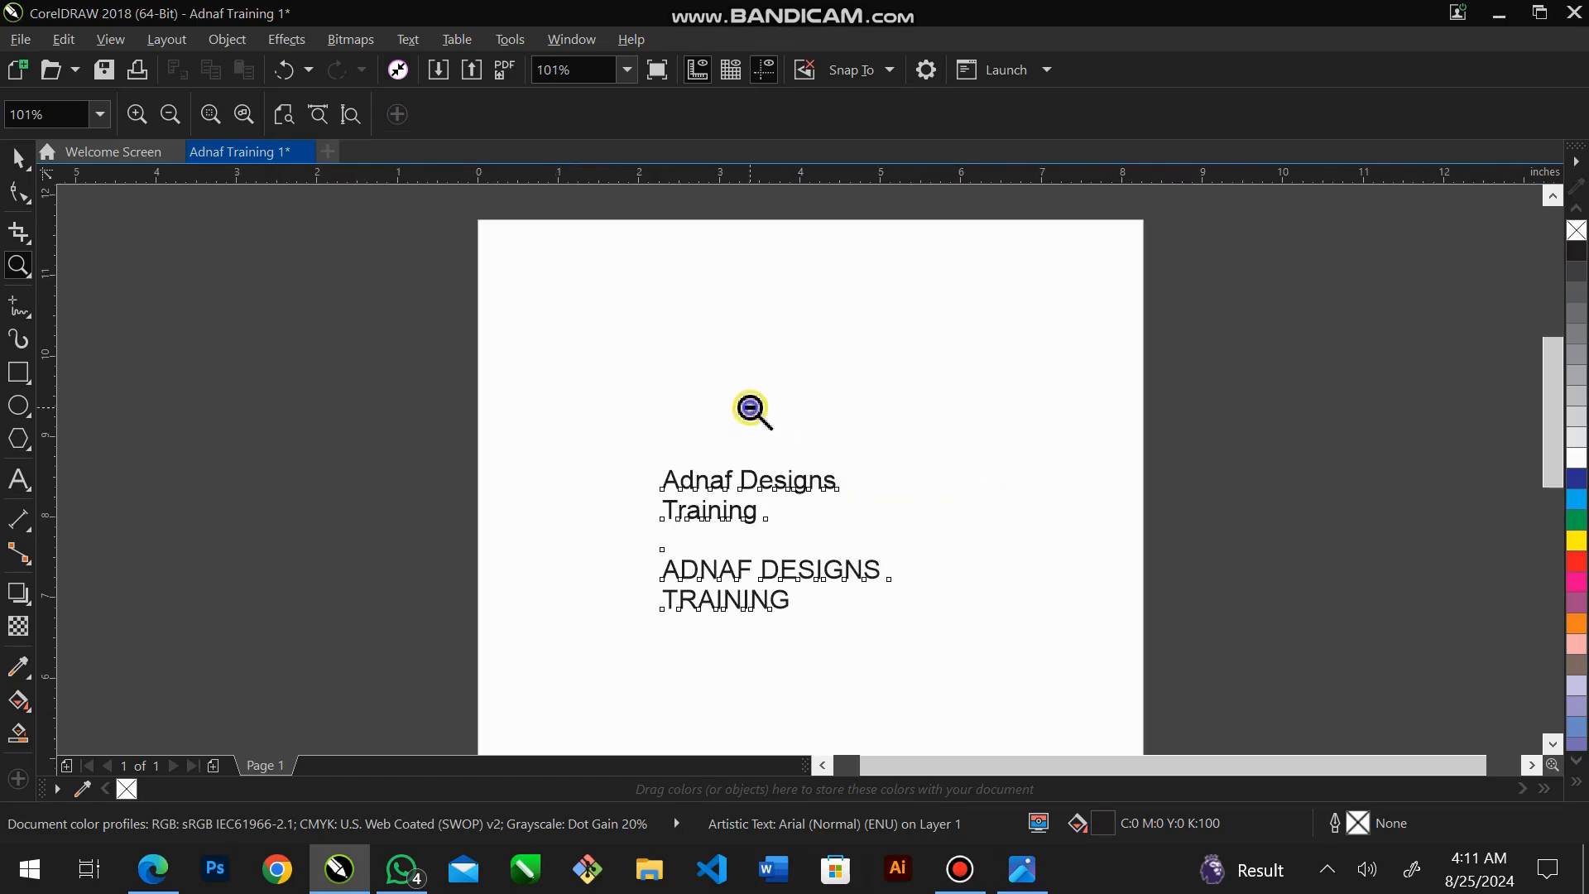
right_click(750, 409)
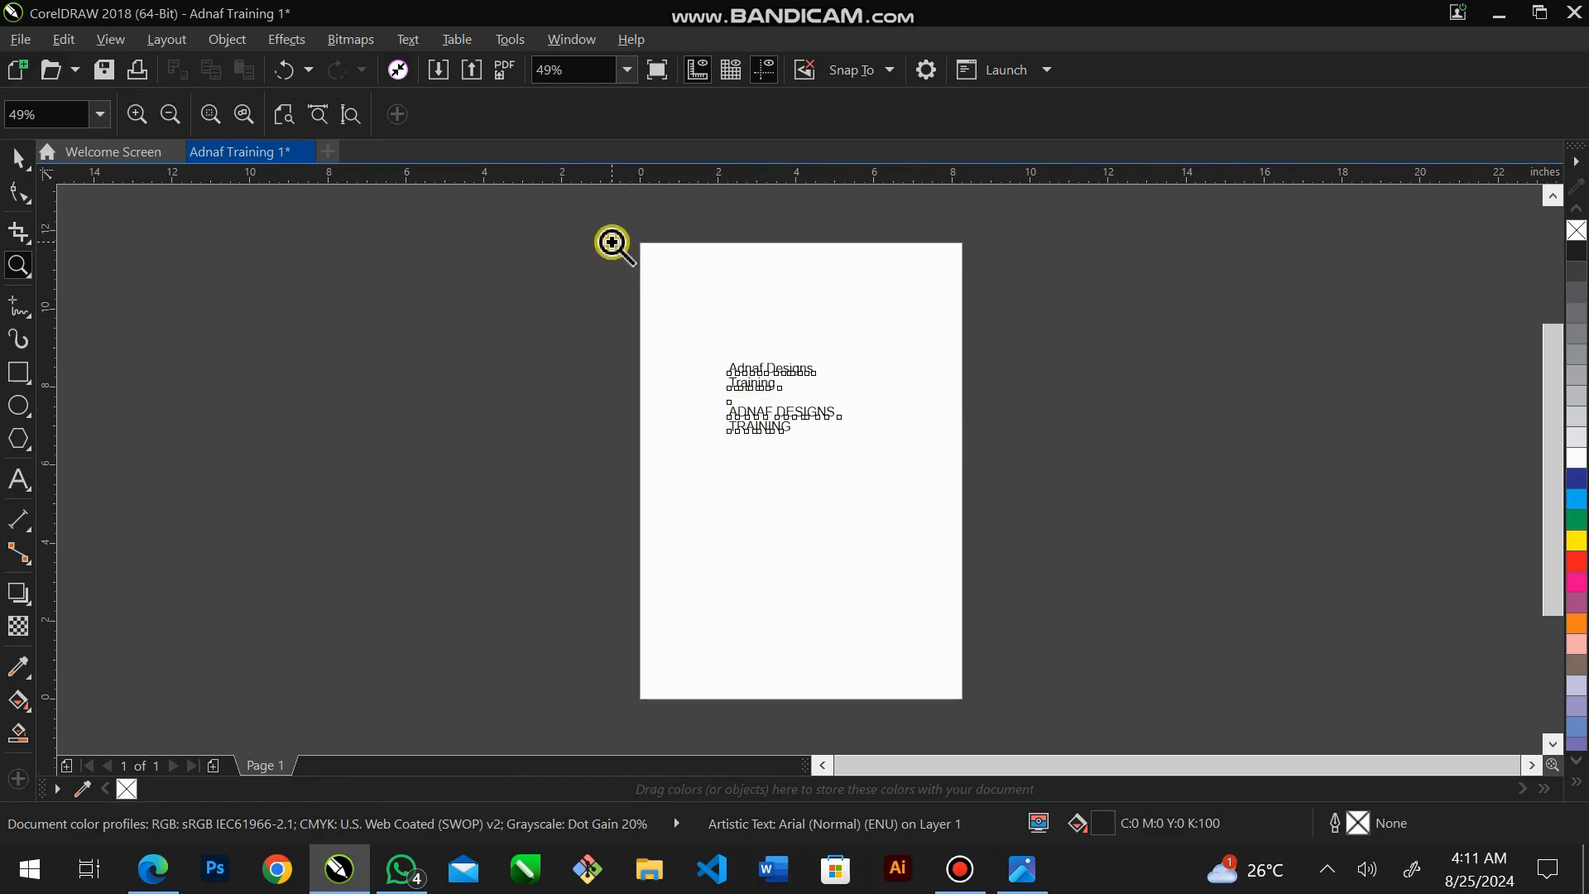
left_click(18, 157)
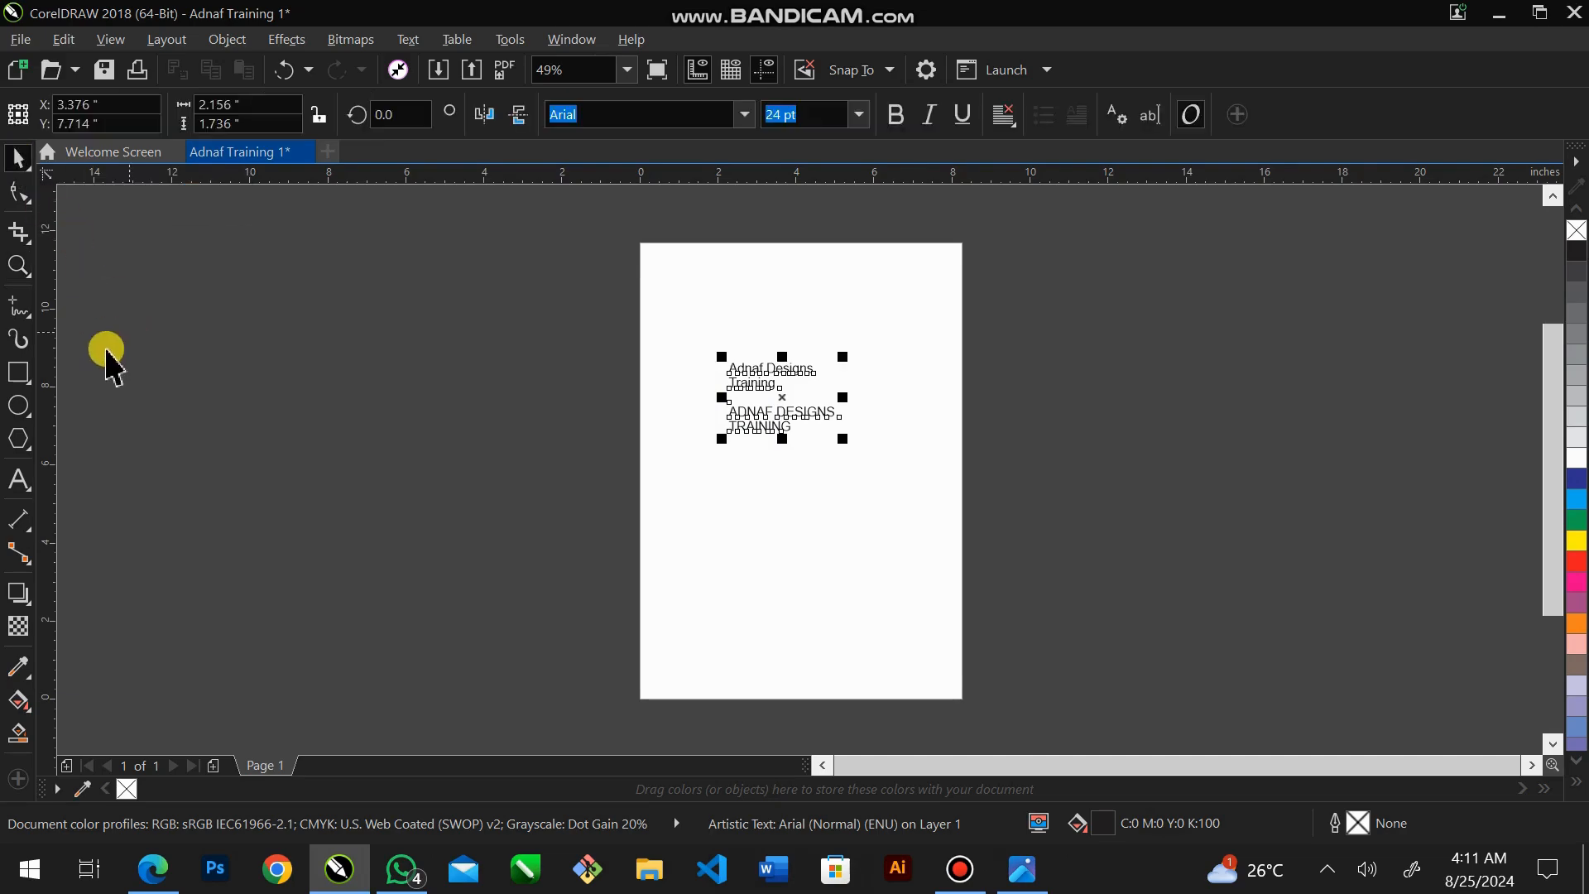
left_click(632, 471)
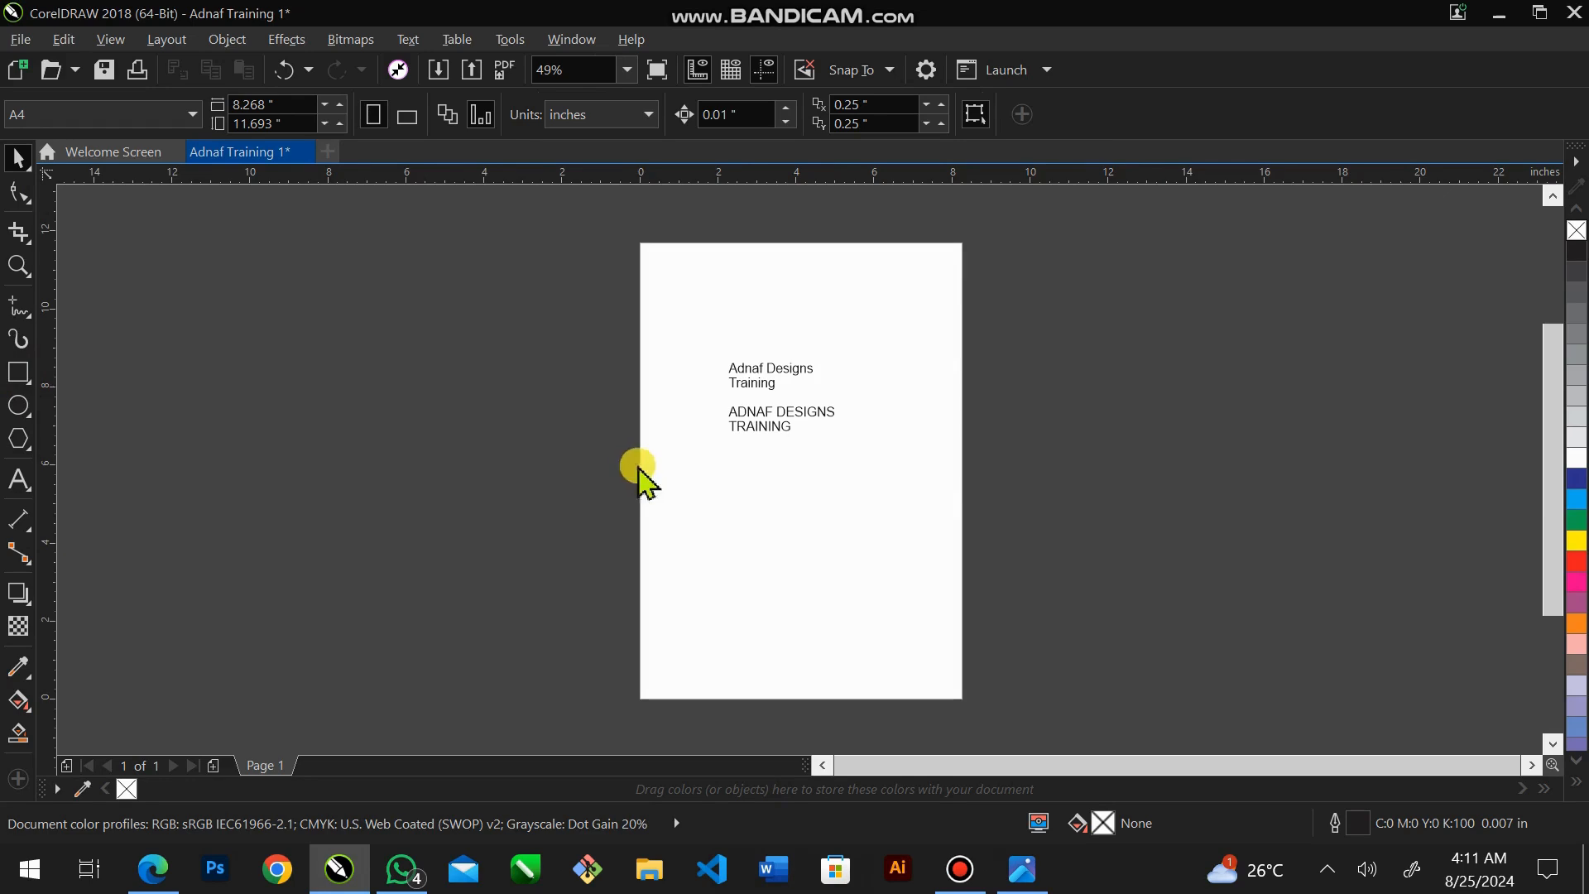
Draw two rectangles, one about 5.77 by 3.03 in below the text and one about 5.47 by 2.61 in at the top of the page.
key("F6")
left_click_drag(667, 448, 892, 565)
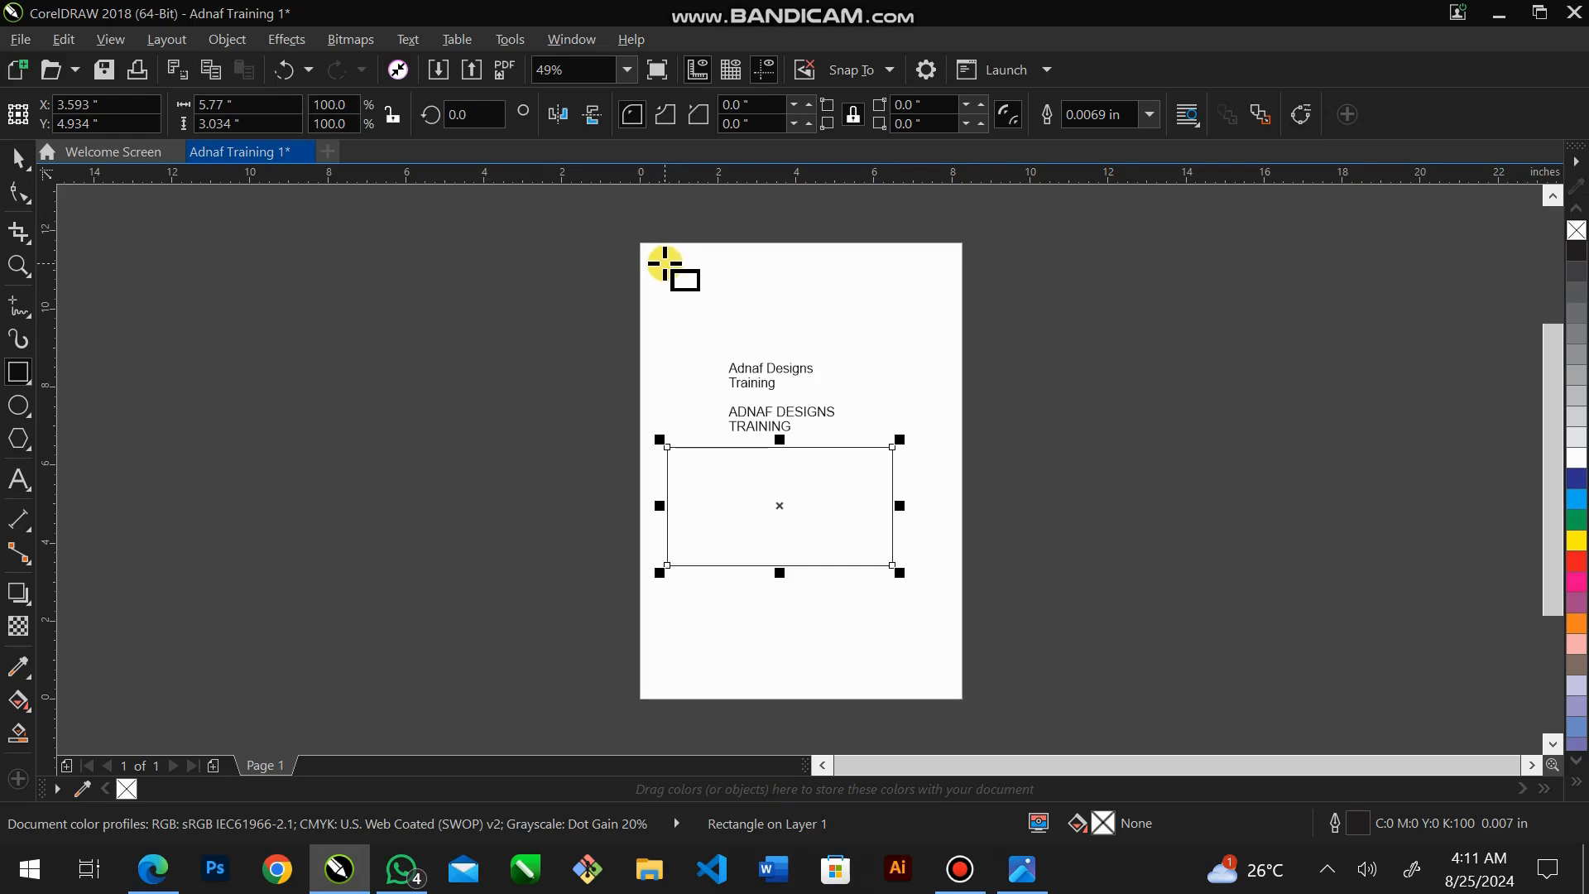
left_click_drag(660, 263, 873, 365)
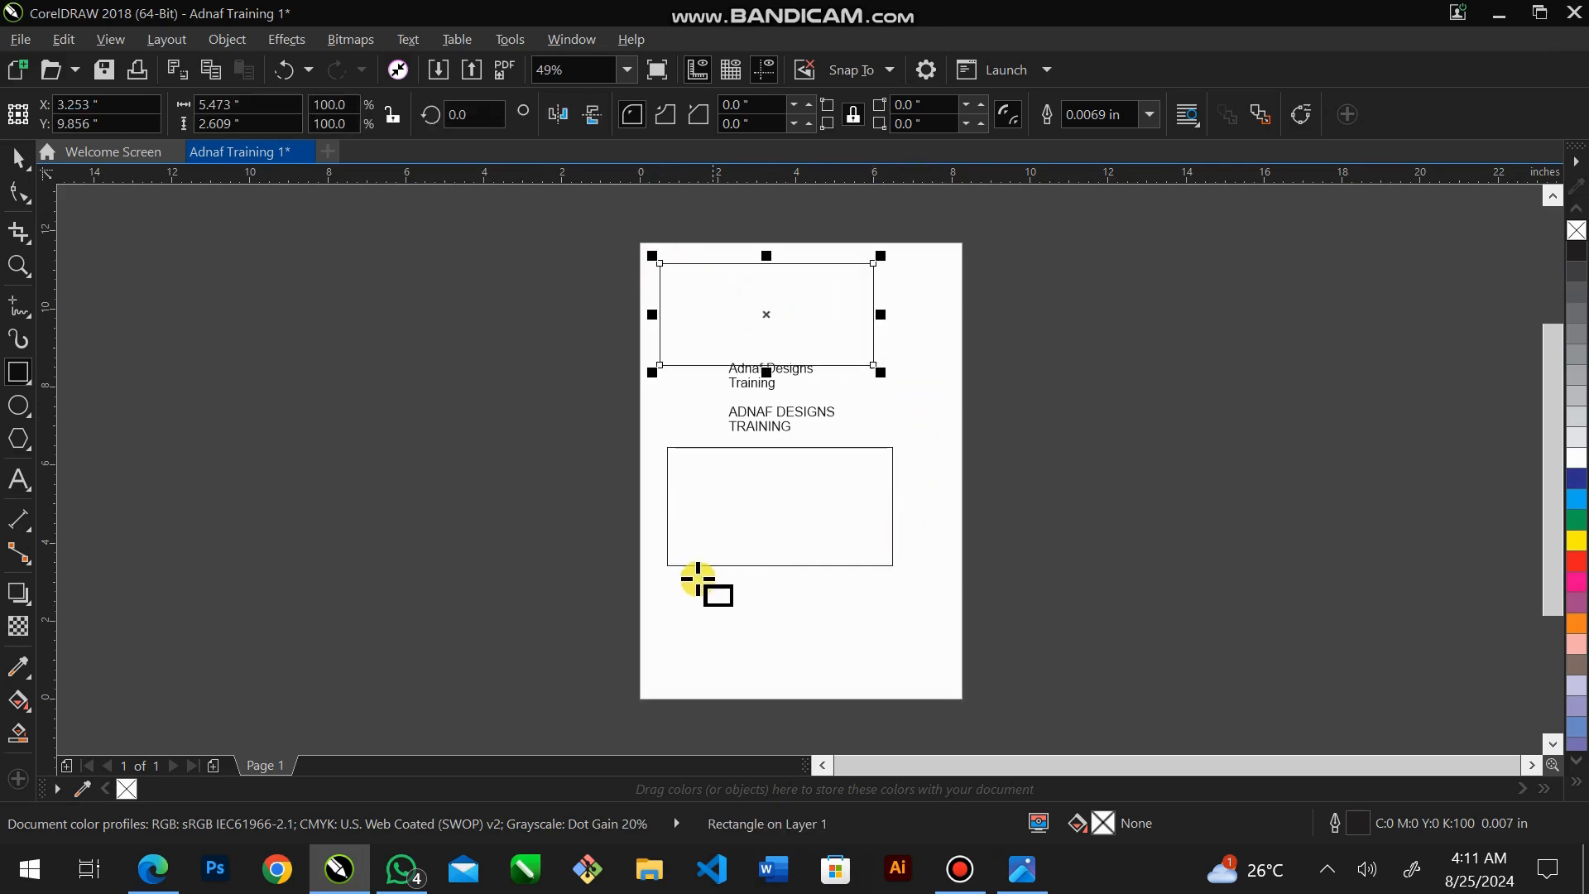
Draw a rectangle about 6.13 by 2.50 in near the page bottom, try rounding its corners by about 0.83 in, and undo the rounding.
left_click_drag(671, 585, 910, 684)
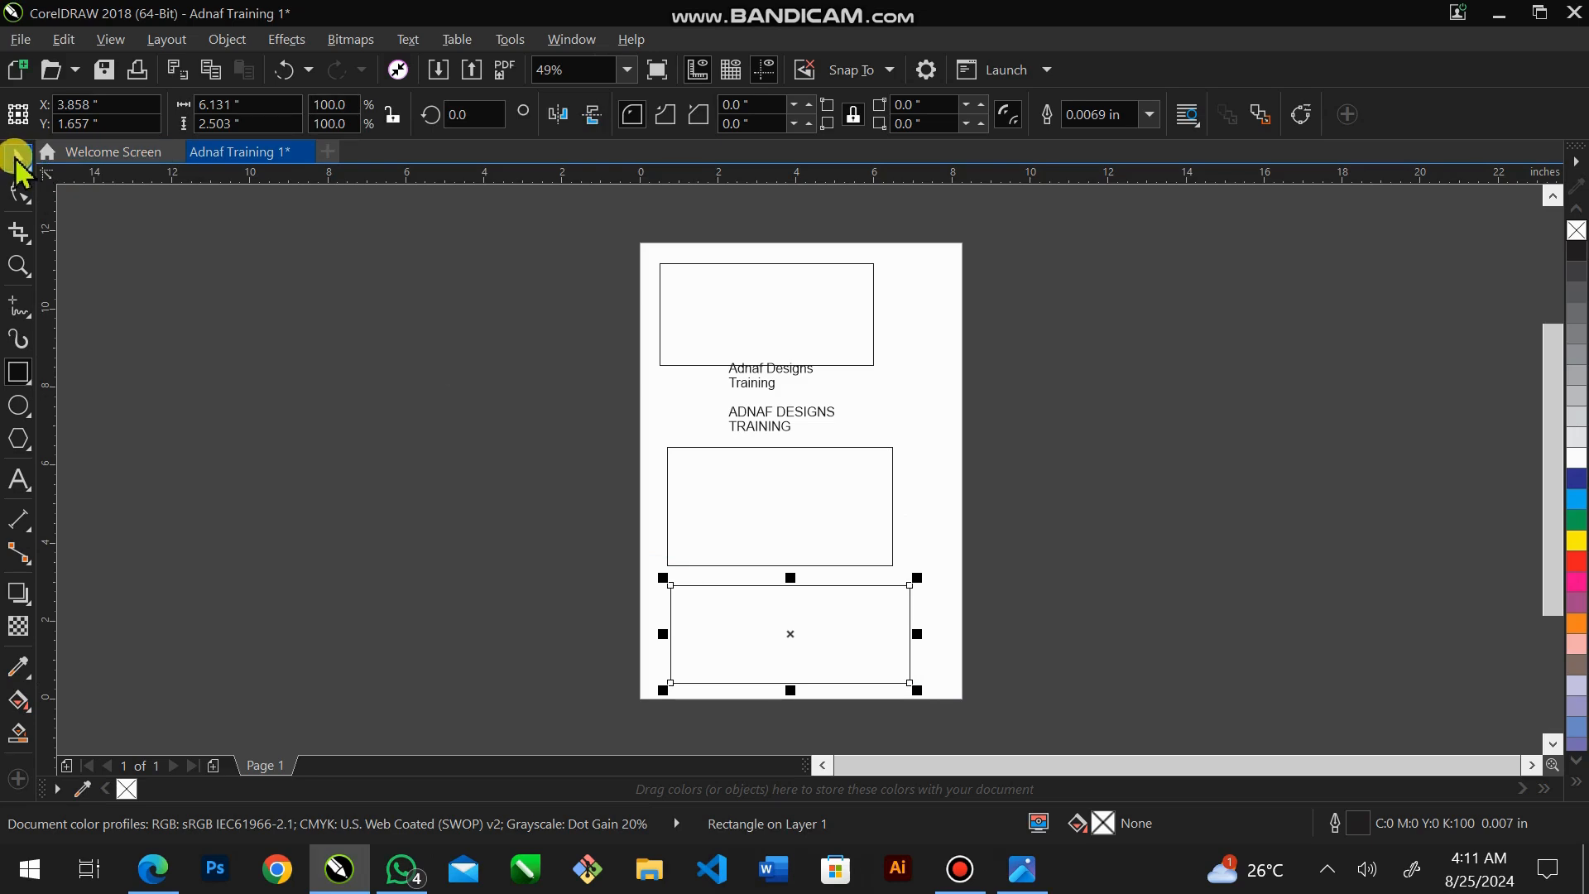
left_click(16, 157)
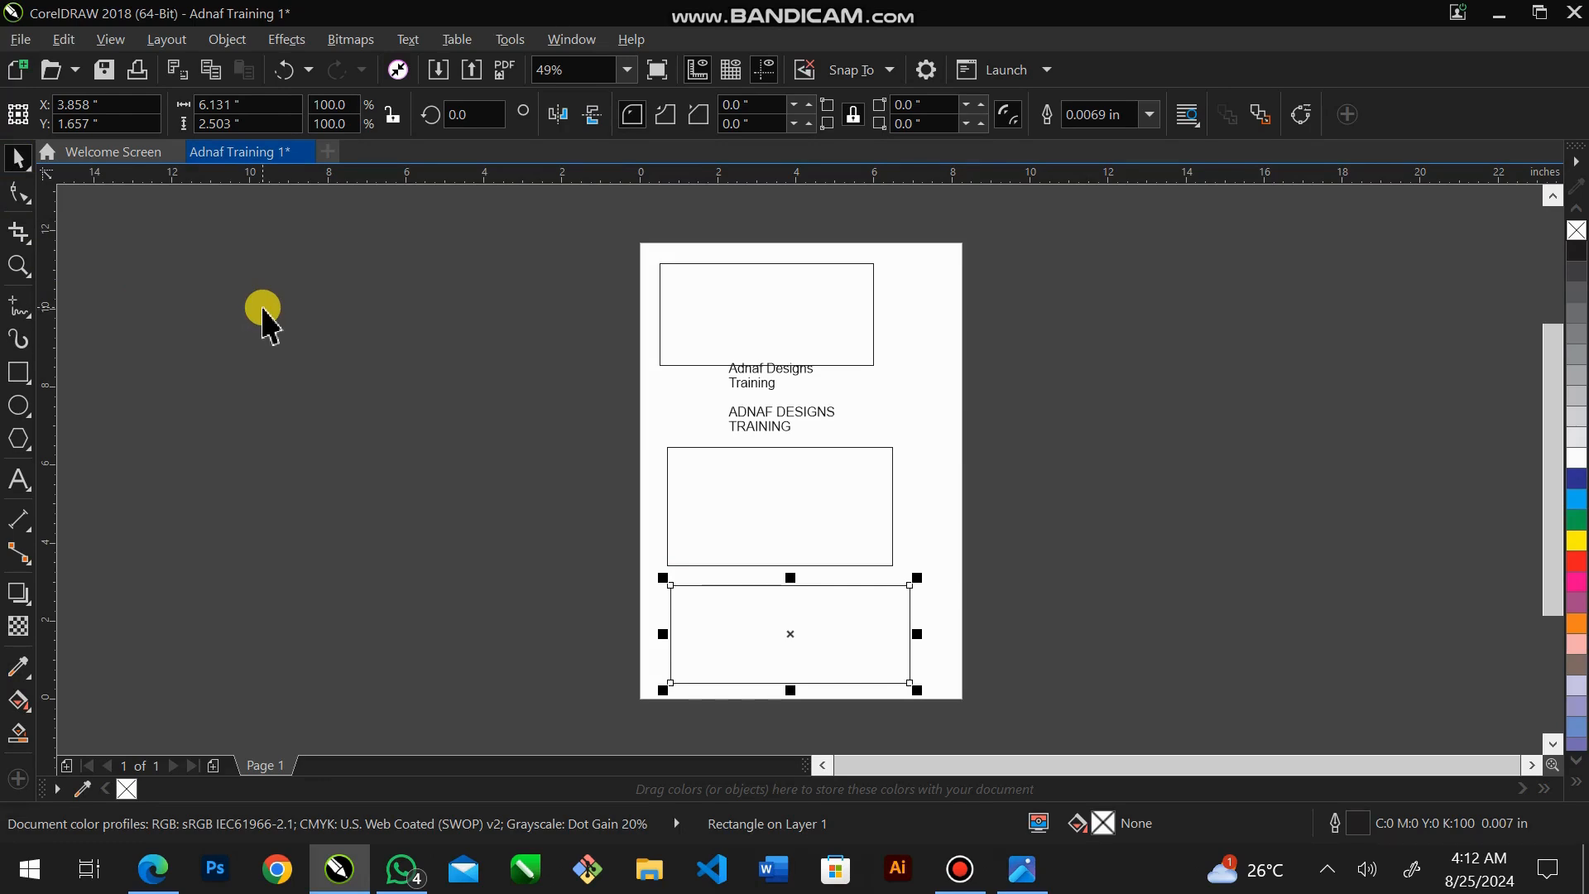
left_click(18, 194)
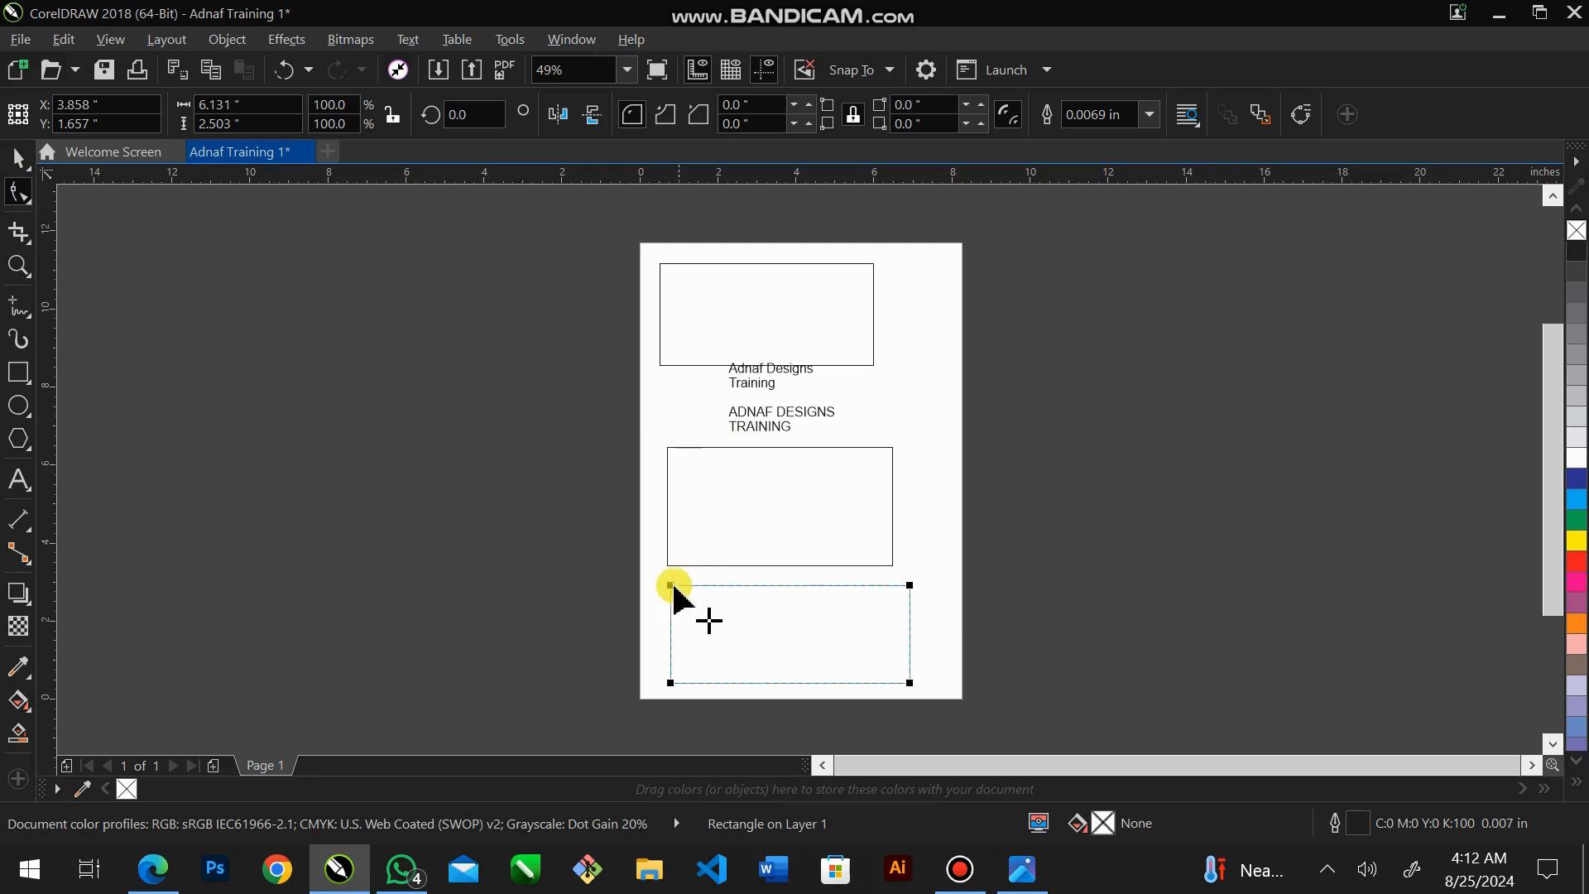
left_click_drag(670, 585, 705, 596)
key("ctrl")
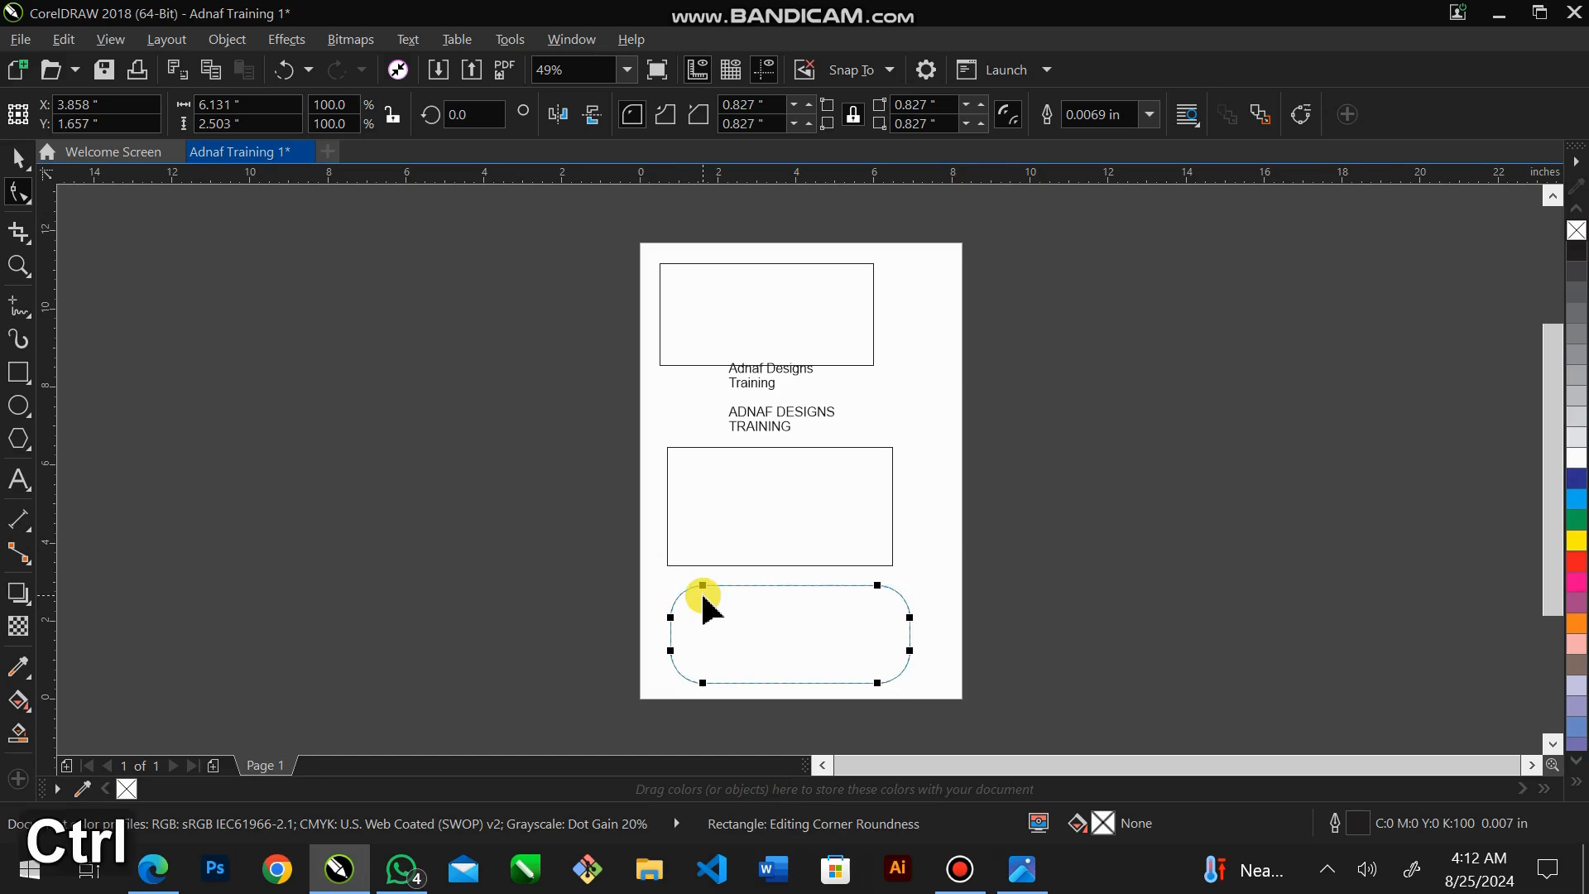
key("ctrl+z")
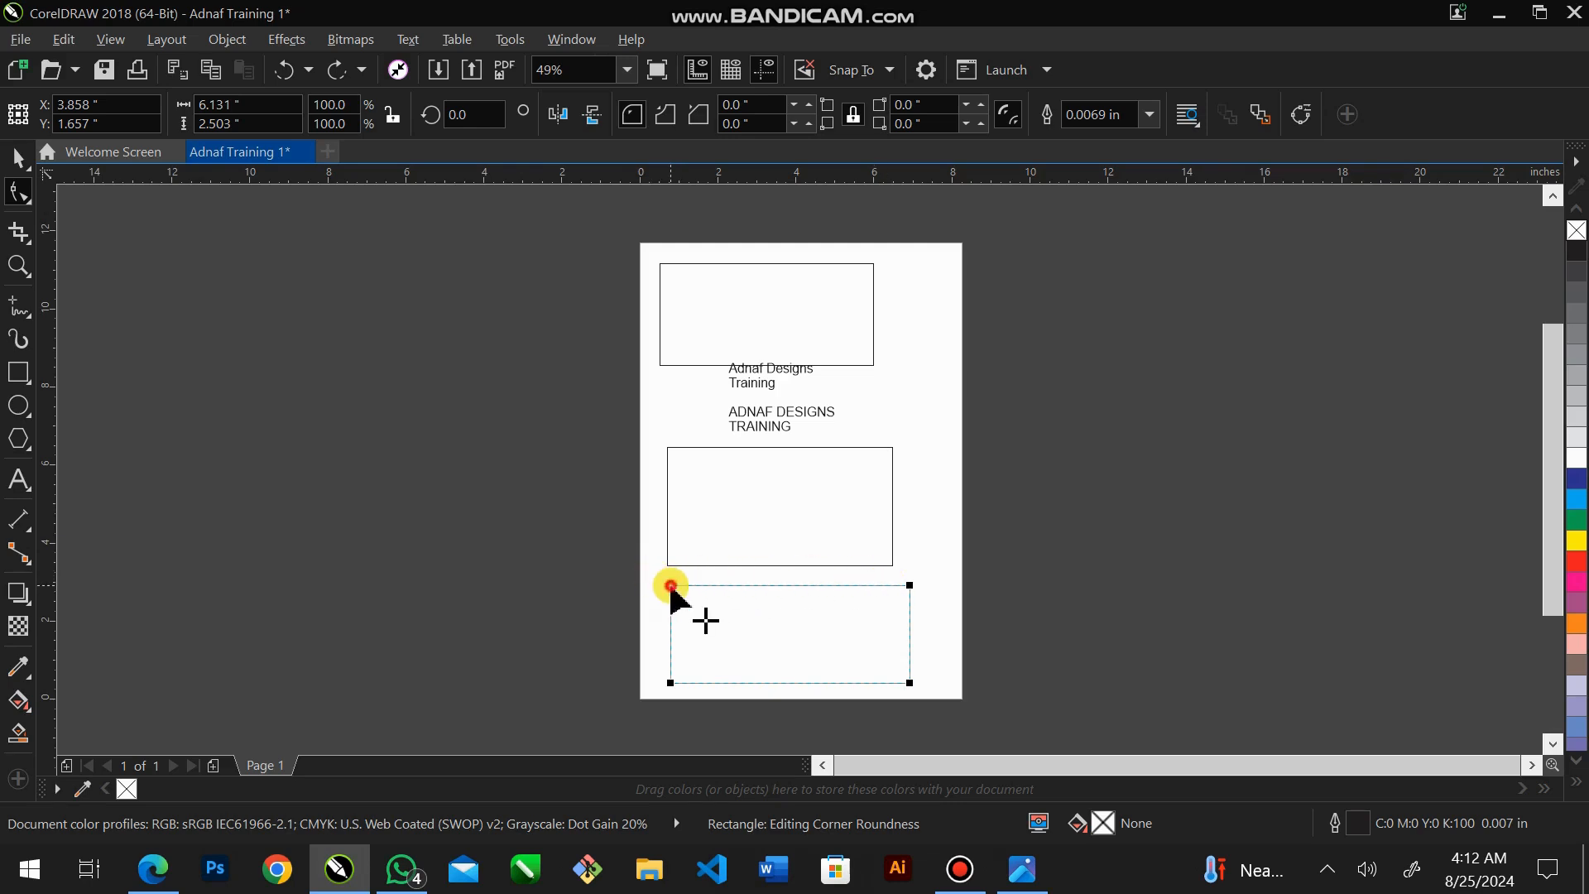
Try rounding the bottom rectangle's corners by about 0.66 in, and undo both the rounding and the rectangle itself.
left_click_drag(672, 588, 696, 597)
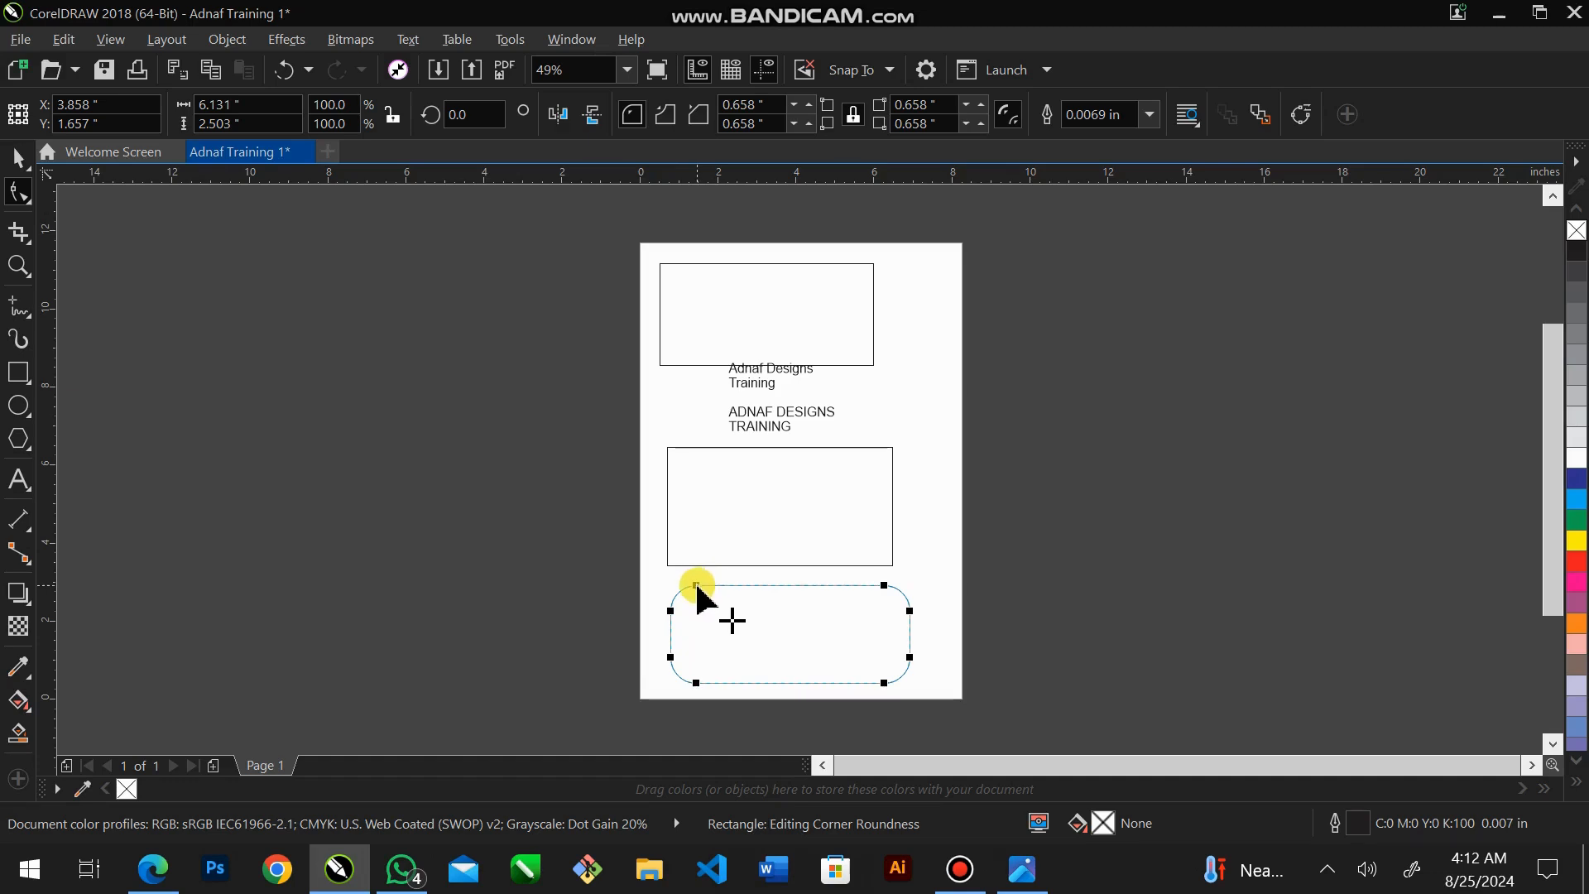
key("ctrl+z")
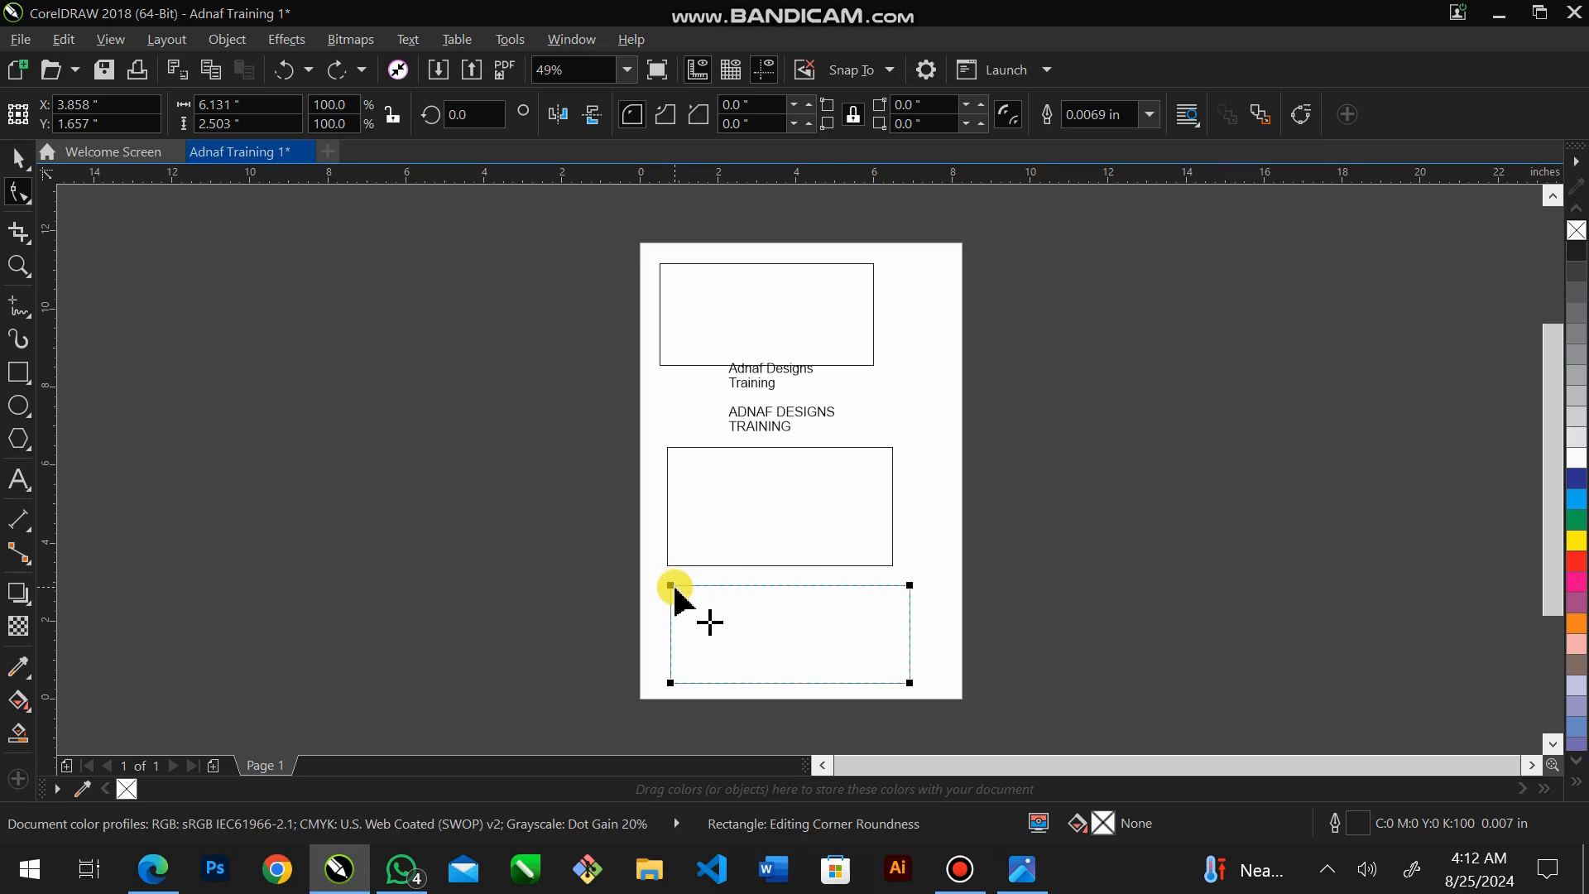
key("ctrl")
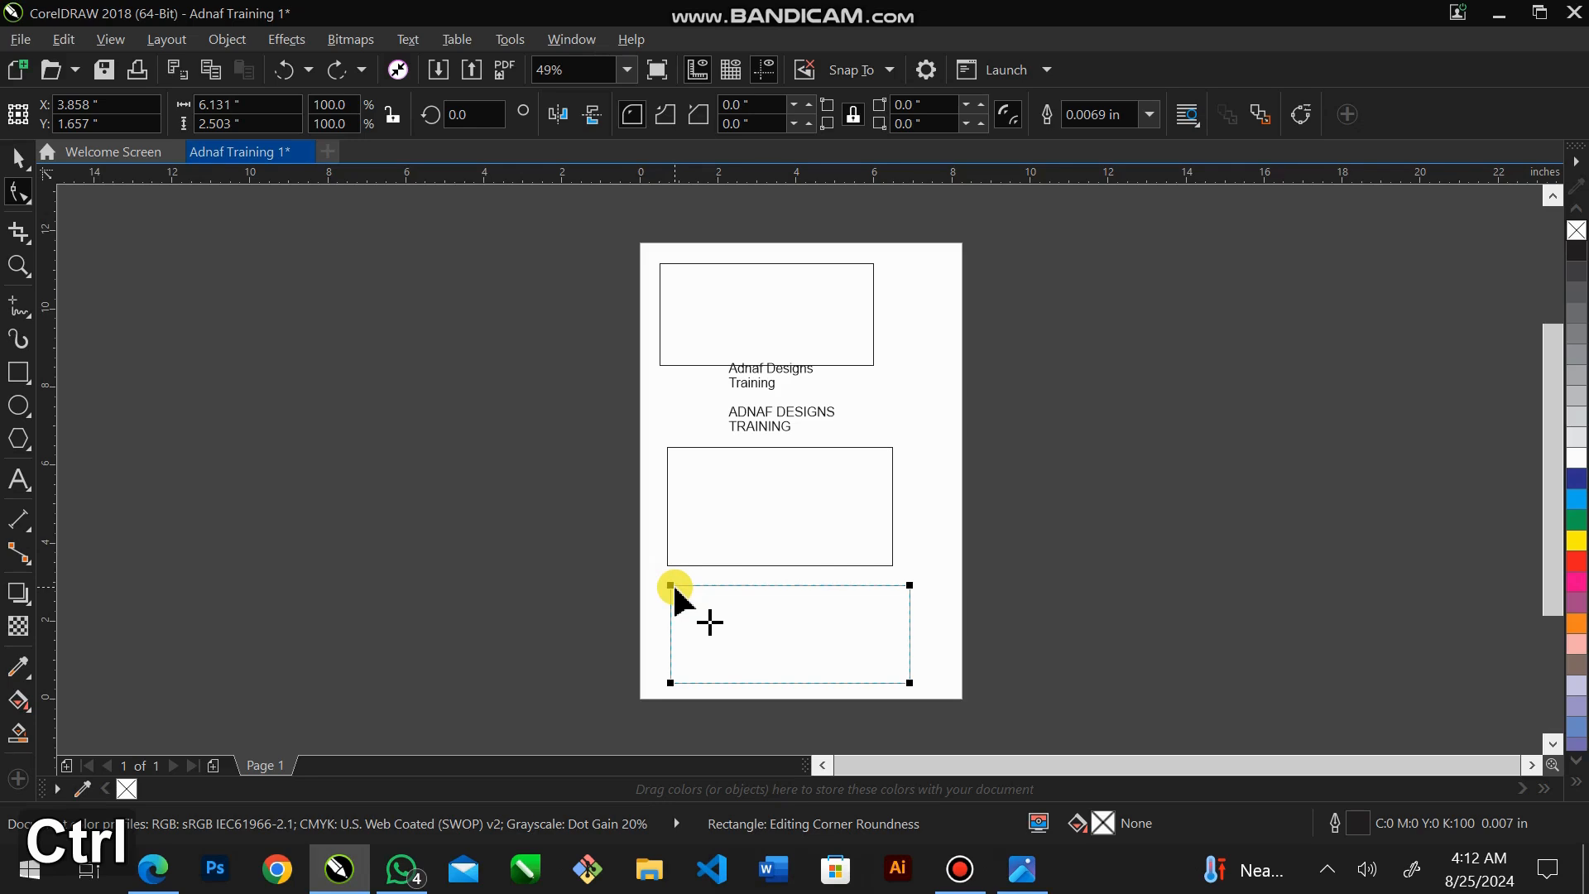
key("ctrl+z")
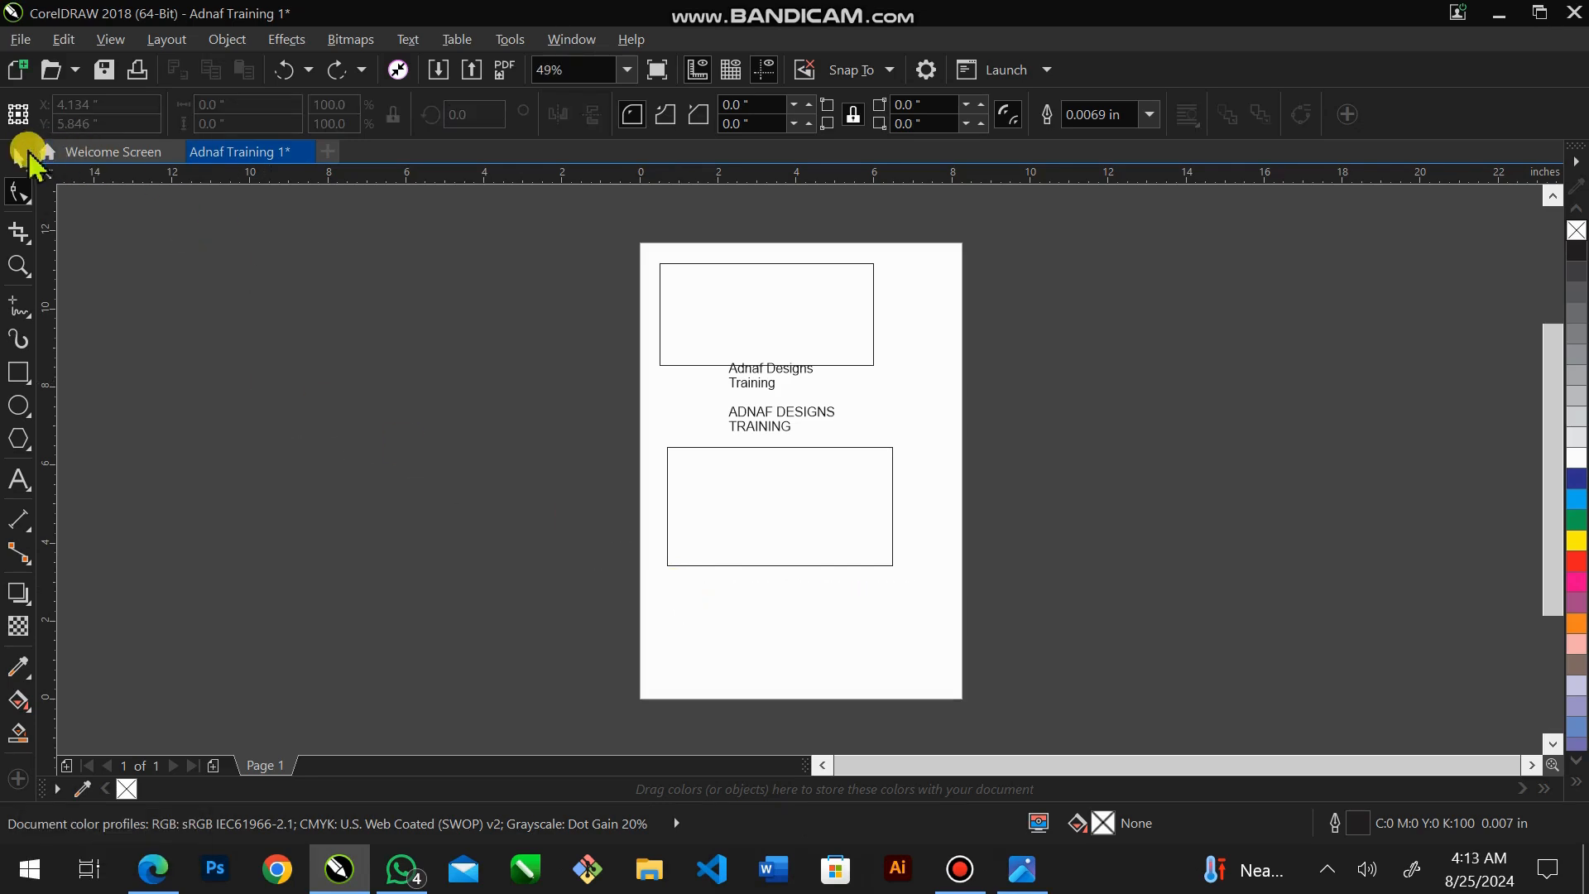
Draw a rectangle about 5.47 by 2.19 in near the page bottom and round all its corners by about 1.08 in with the Shape tool.
left_click(20, 156)
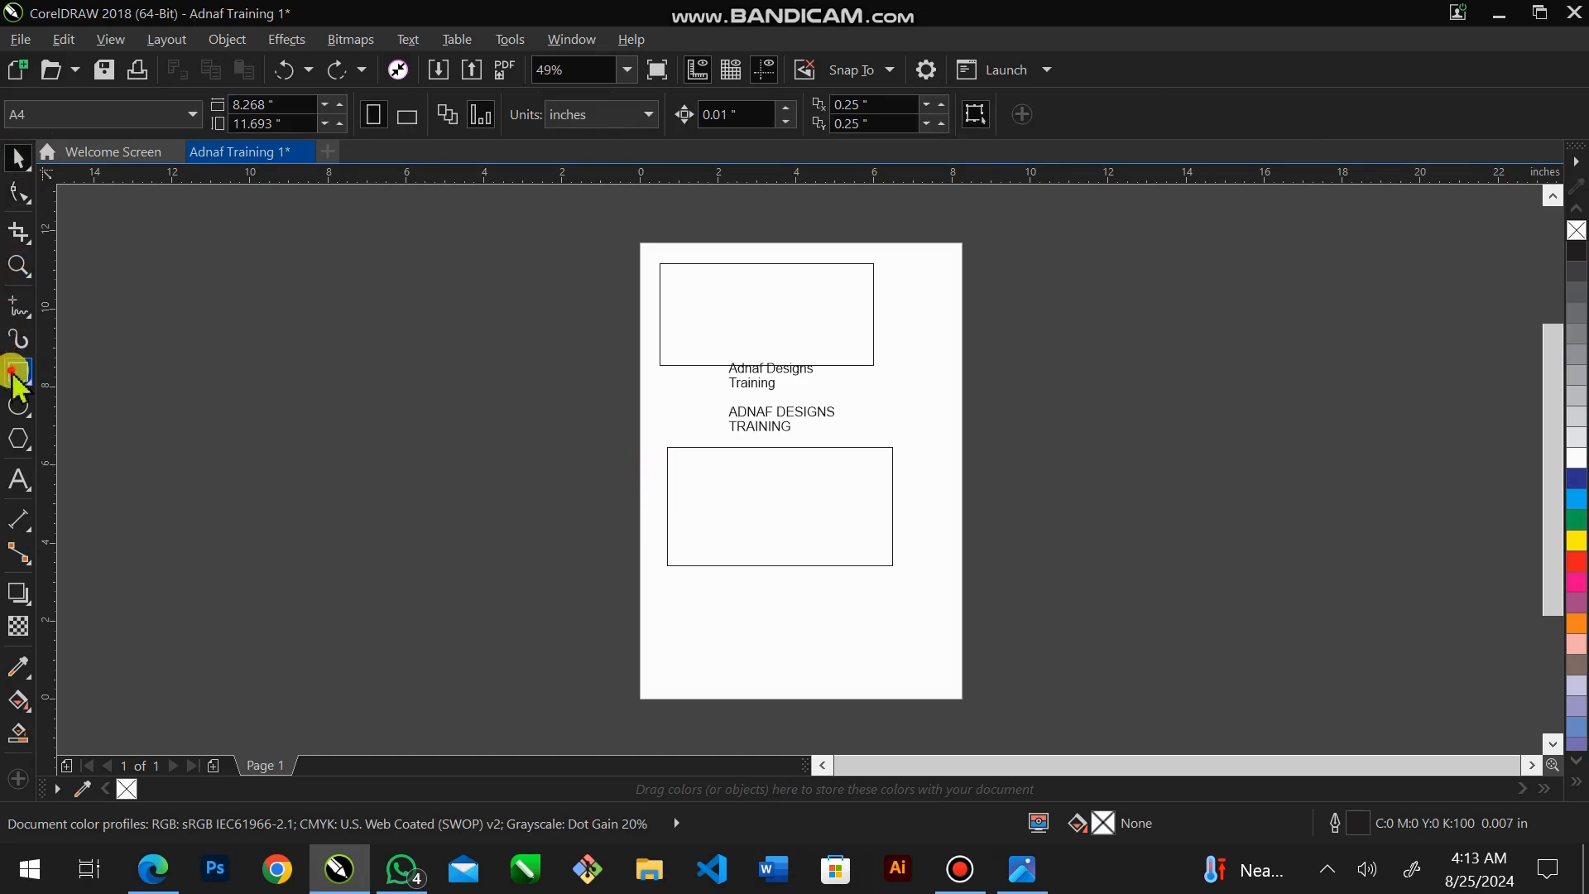
key("F6")
left_click_drag(688, 582, 901, 667)
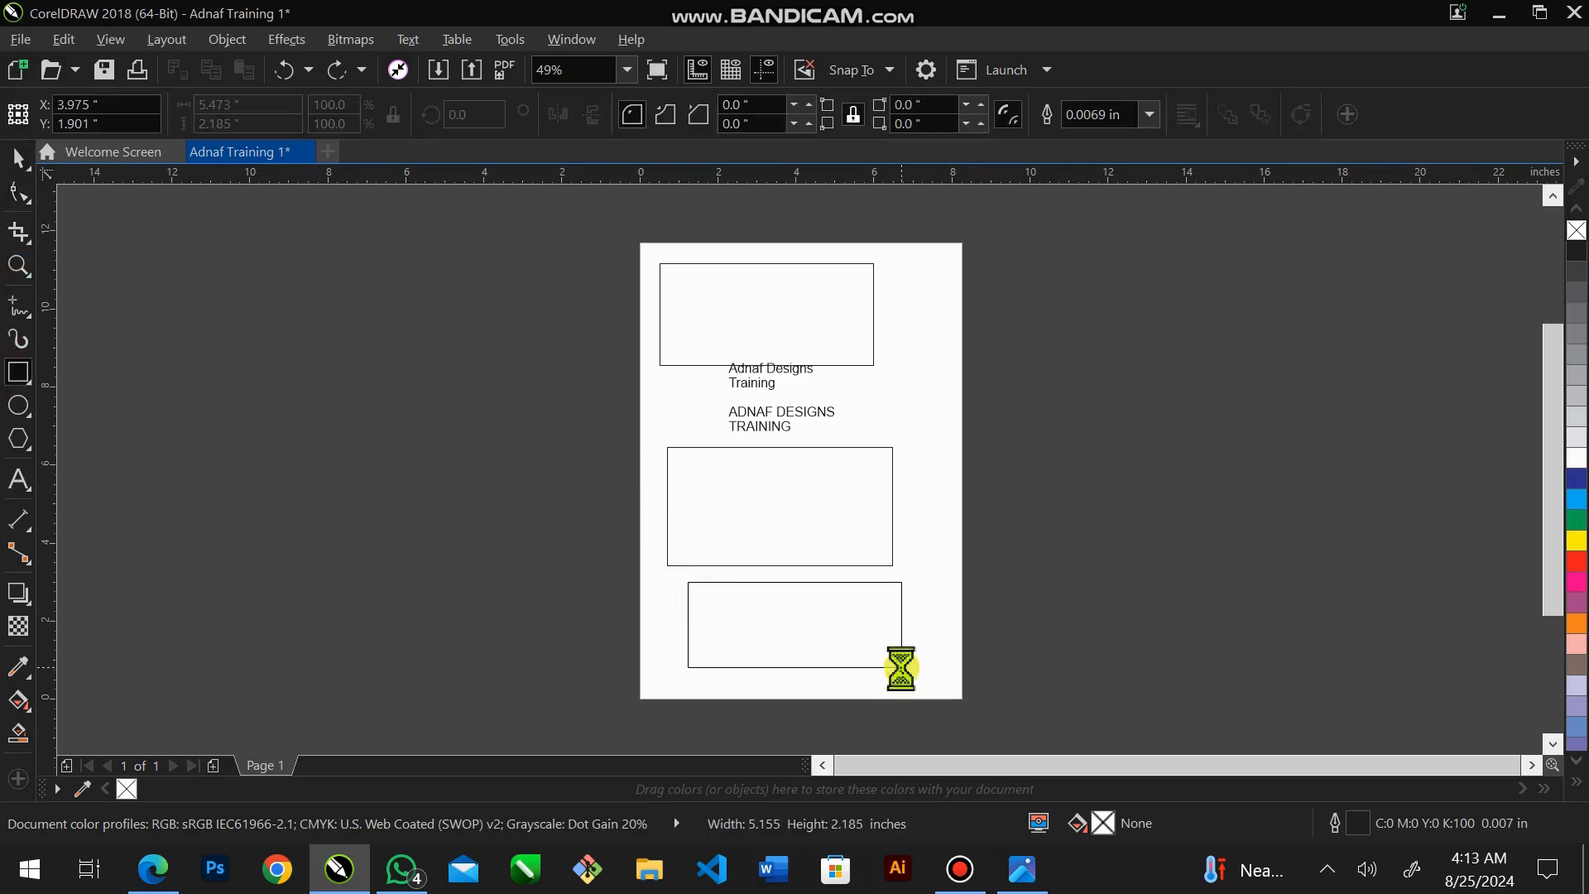
left_click(18, 156)
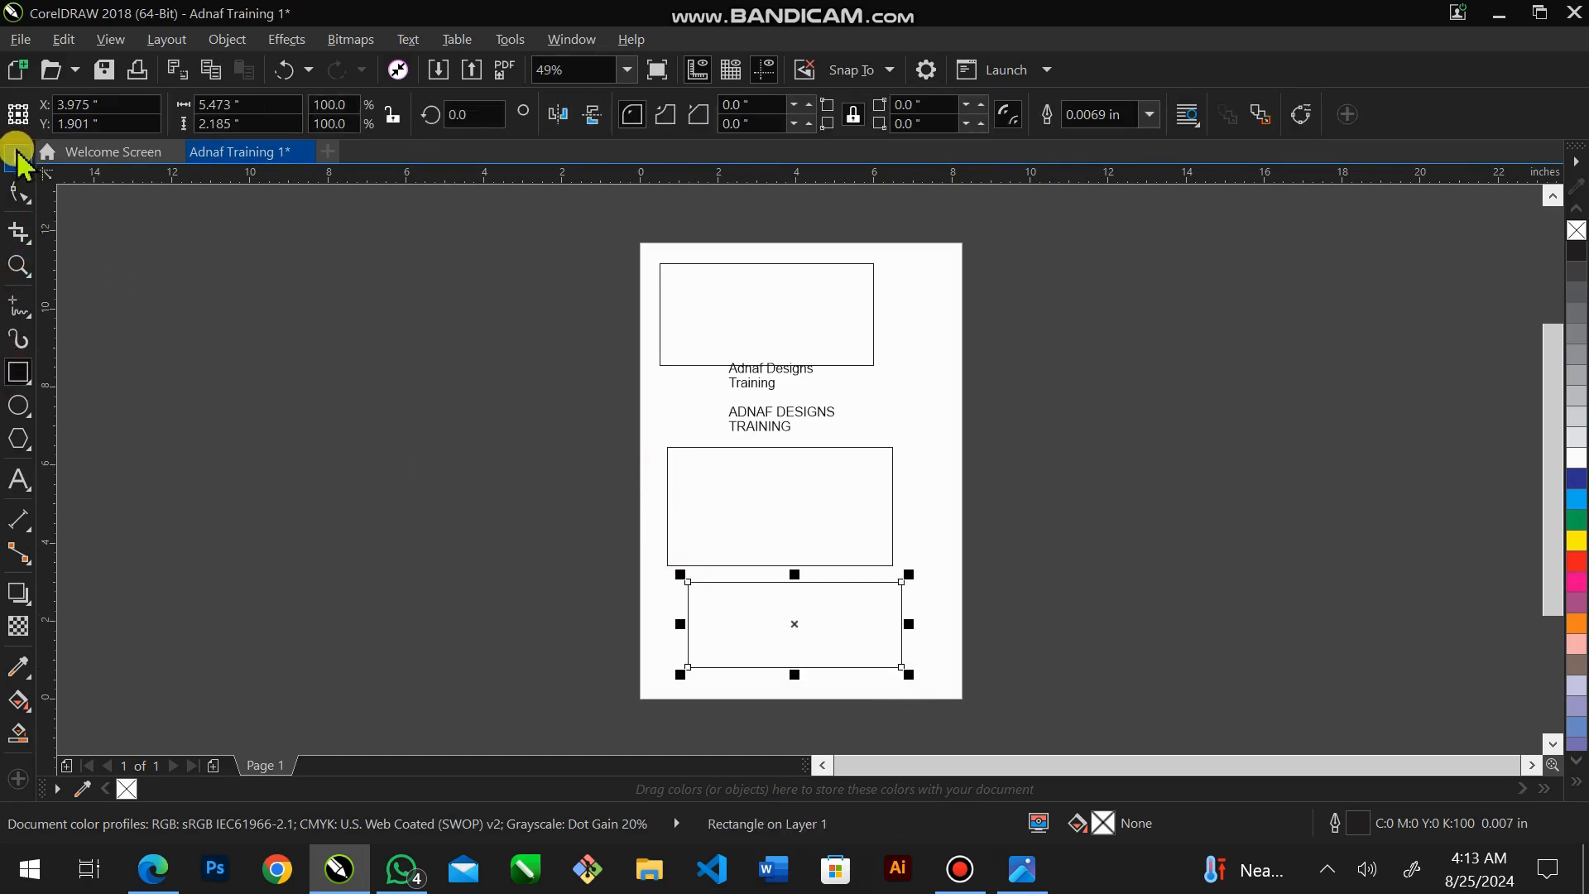
left_click(18, 192)
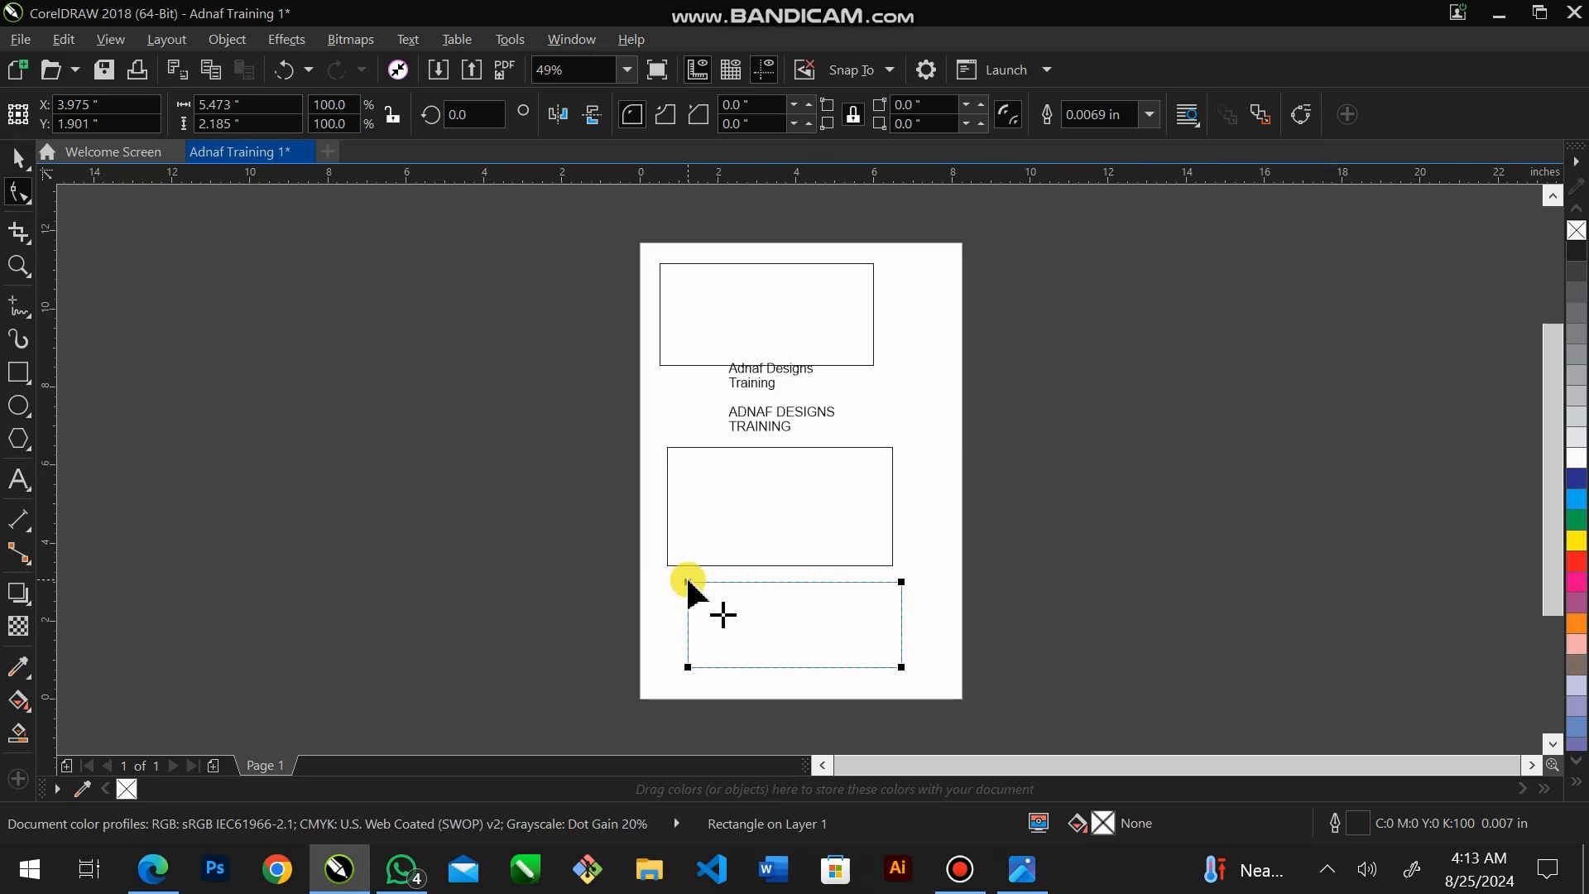
left_click_drag(687, 582, 730, 582)
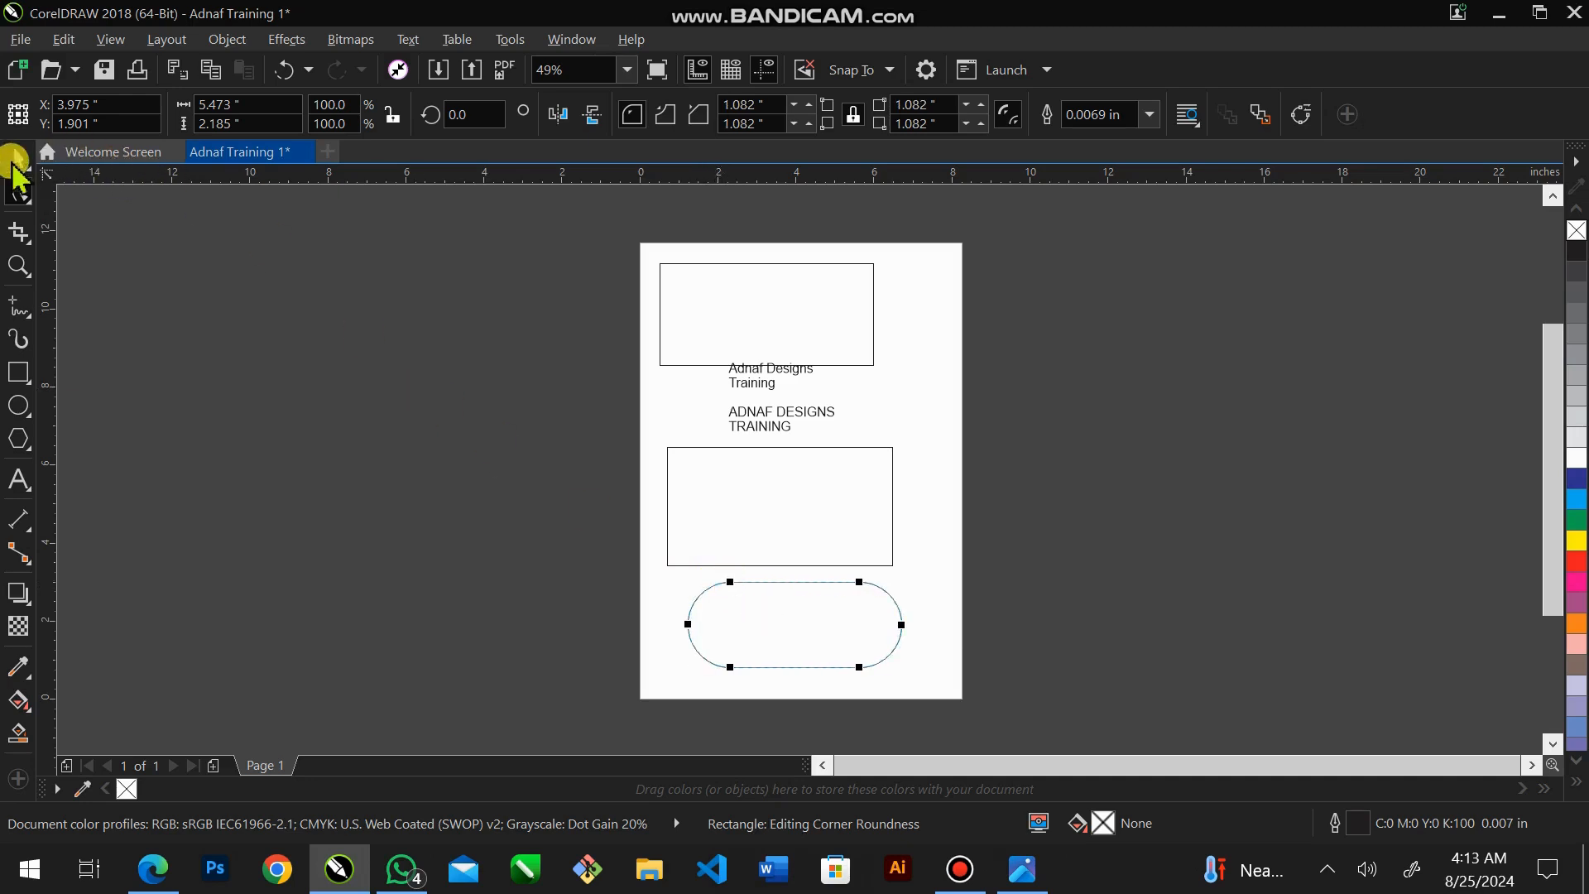
left_click(16, 157)
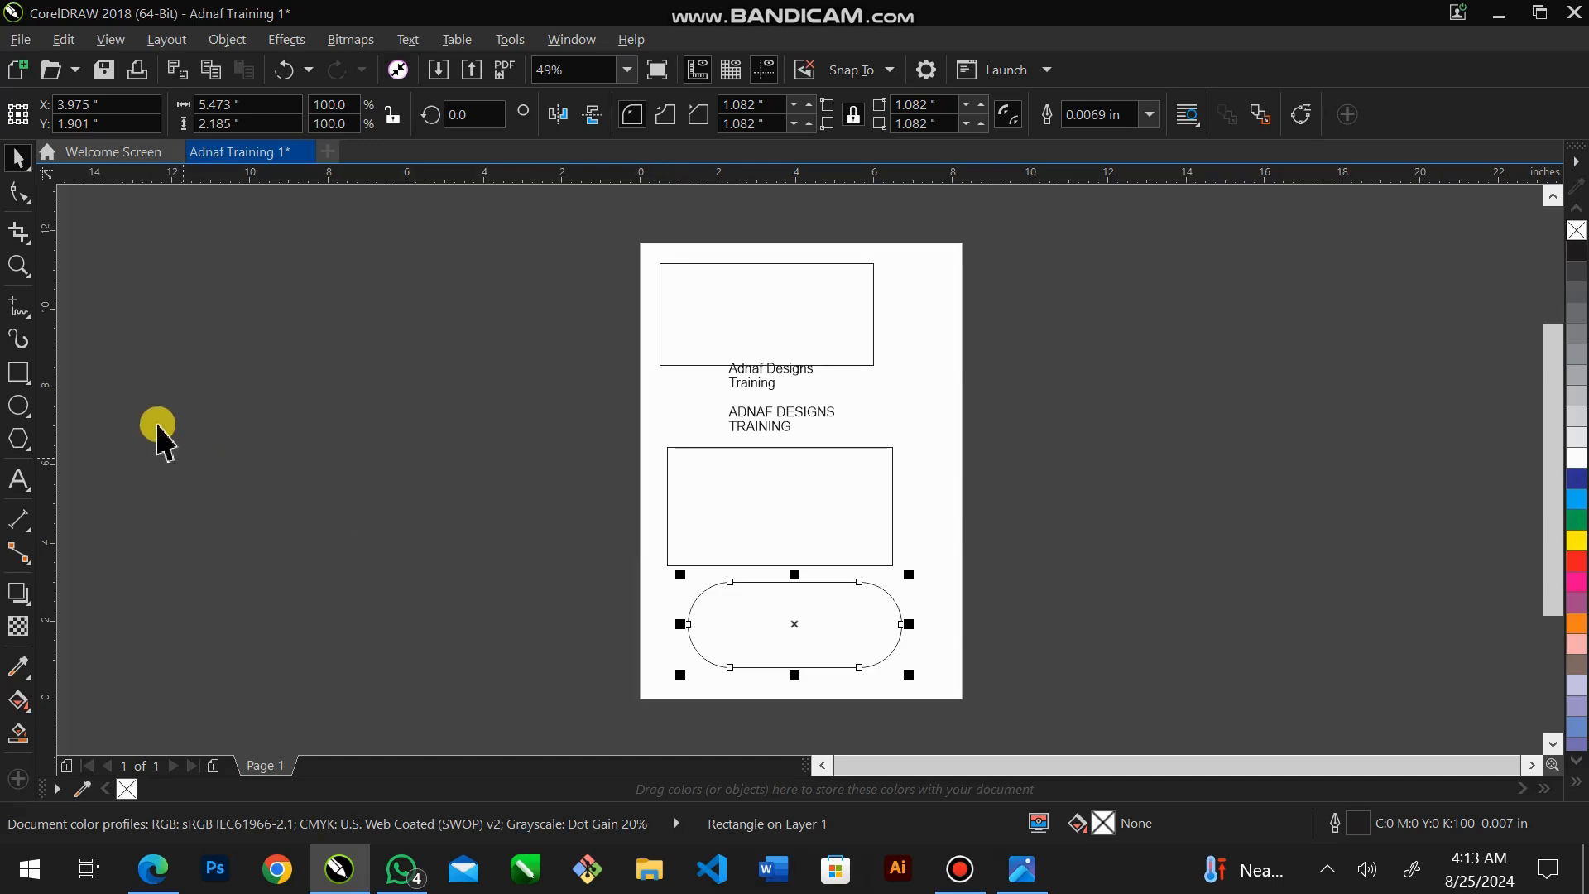
Round only the lower-right and upper-left corners of the middle rectangle by about 1.52 in with the Shape tool.
left_click(761, 524)
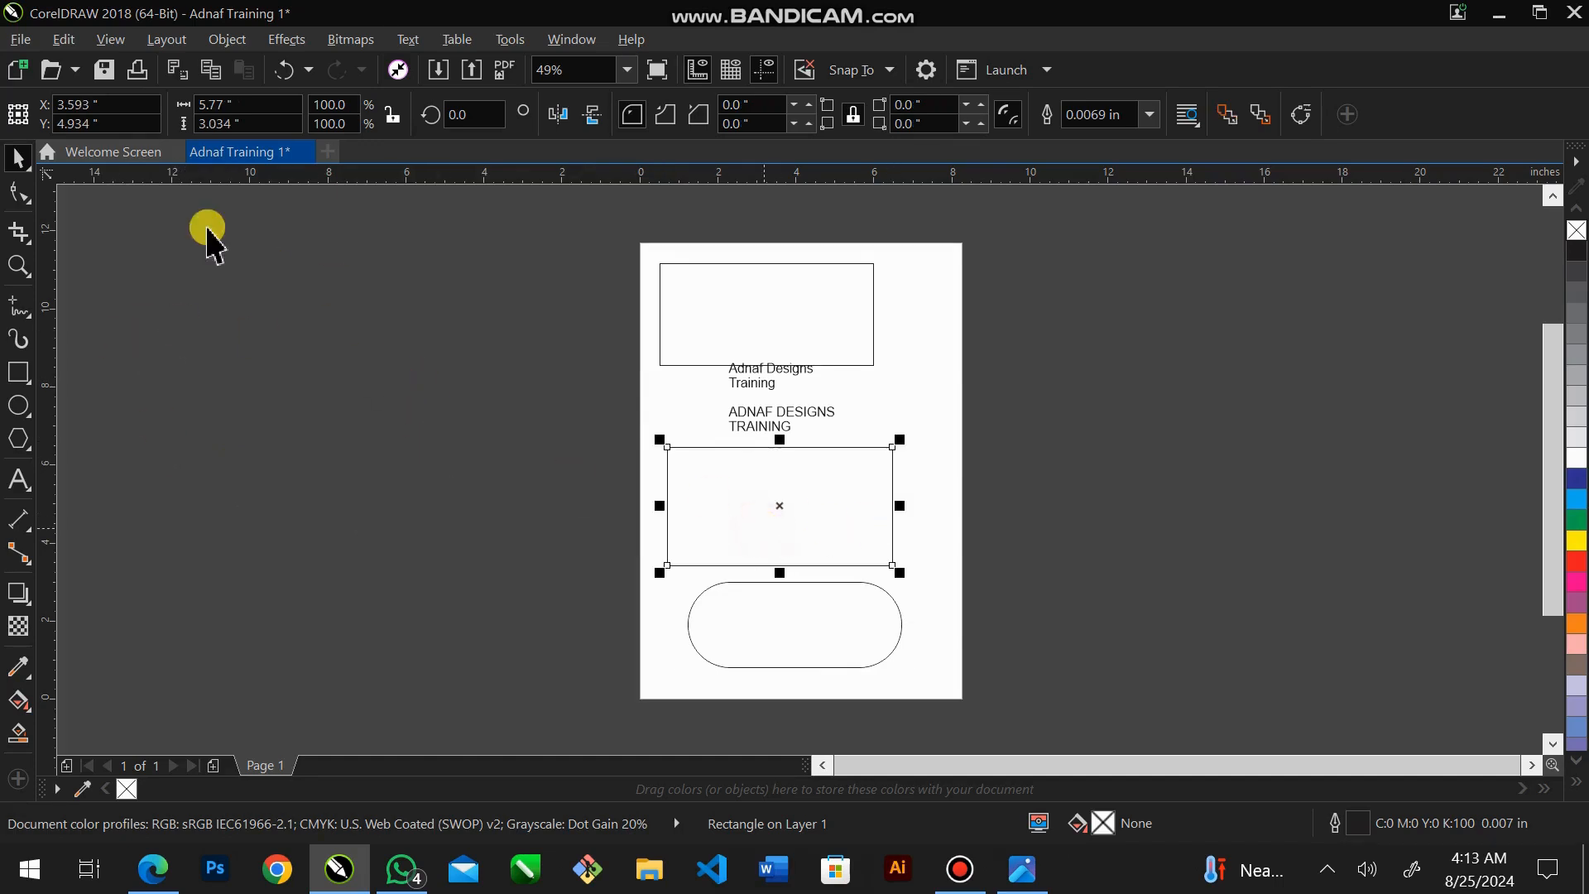
left_click(18, 191)
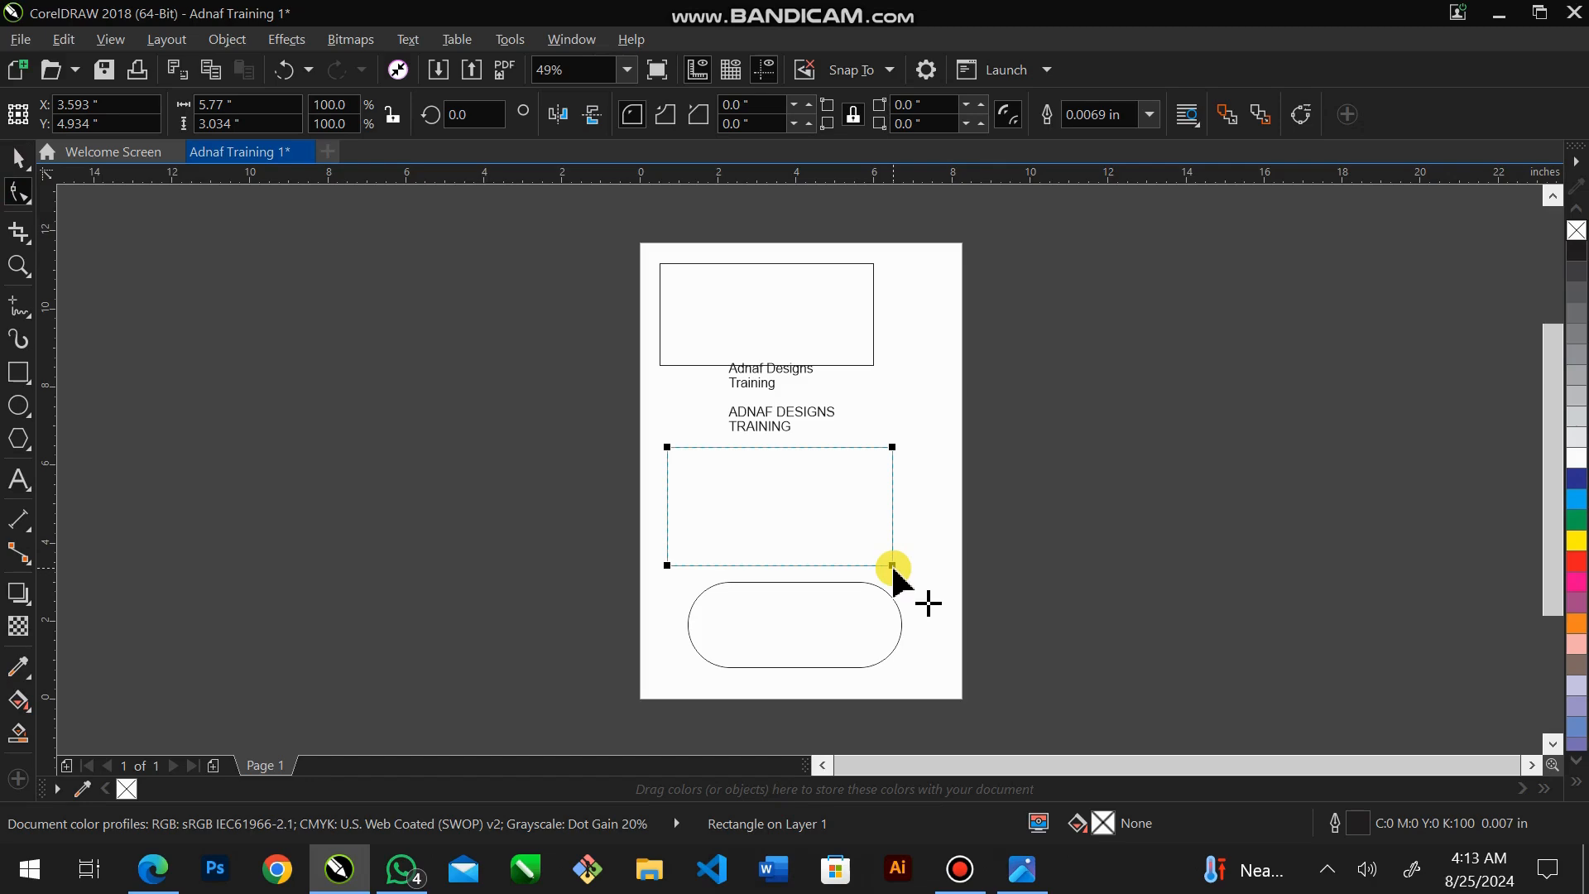
left_click_drag(893, 566, 893, 567)
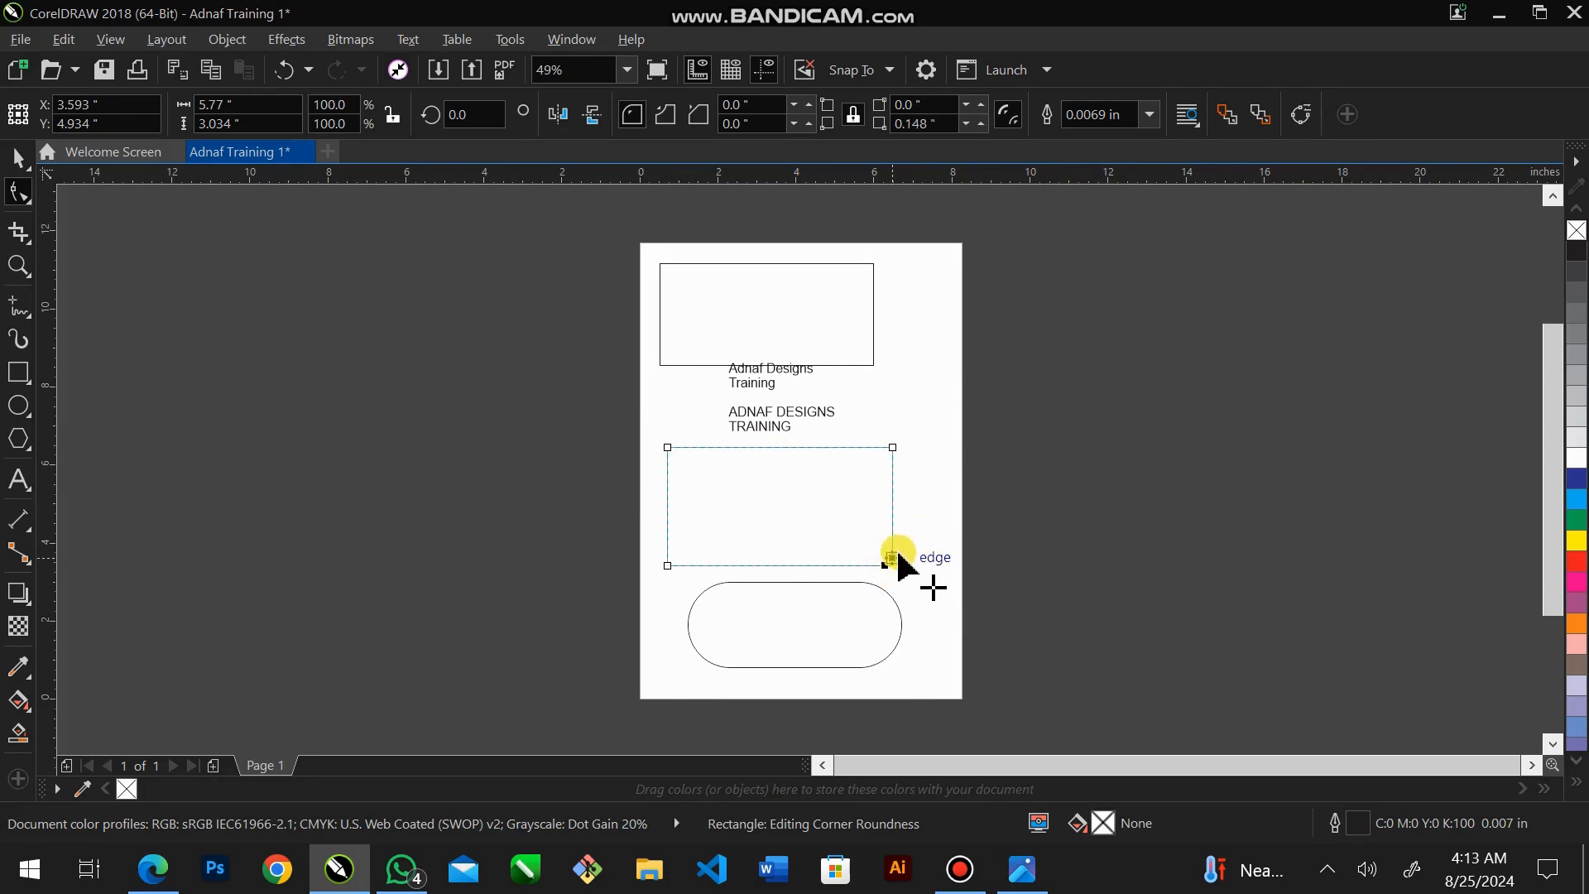
left_click_drag(894, 555, 905, 497)
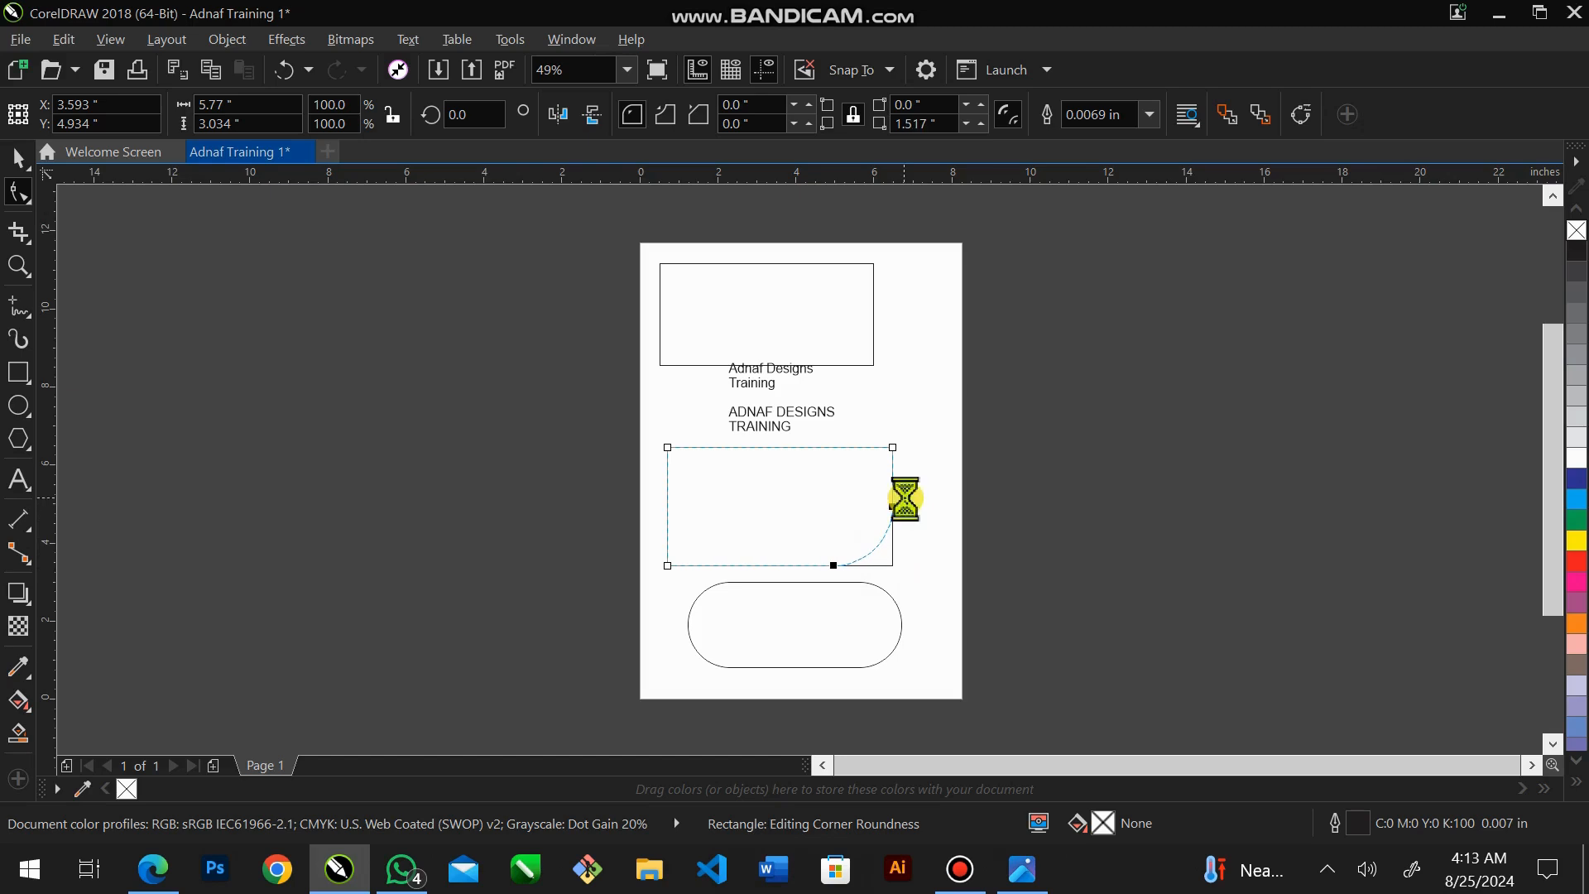
left_click(667, 447)
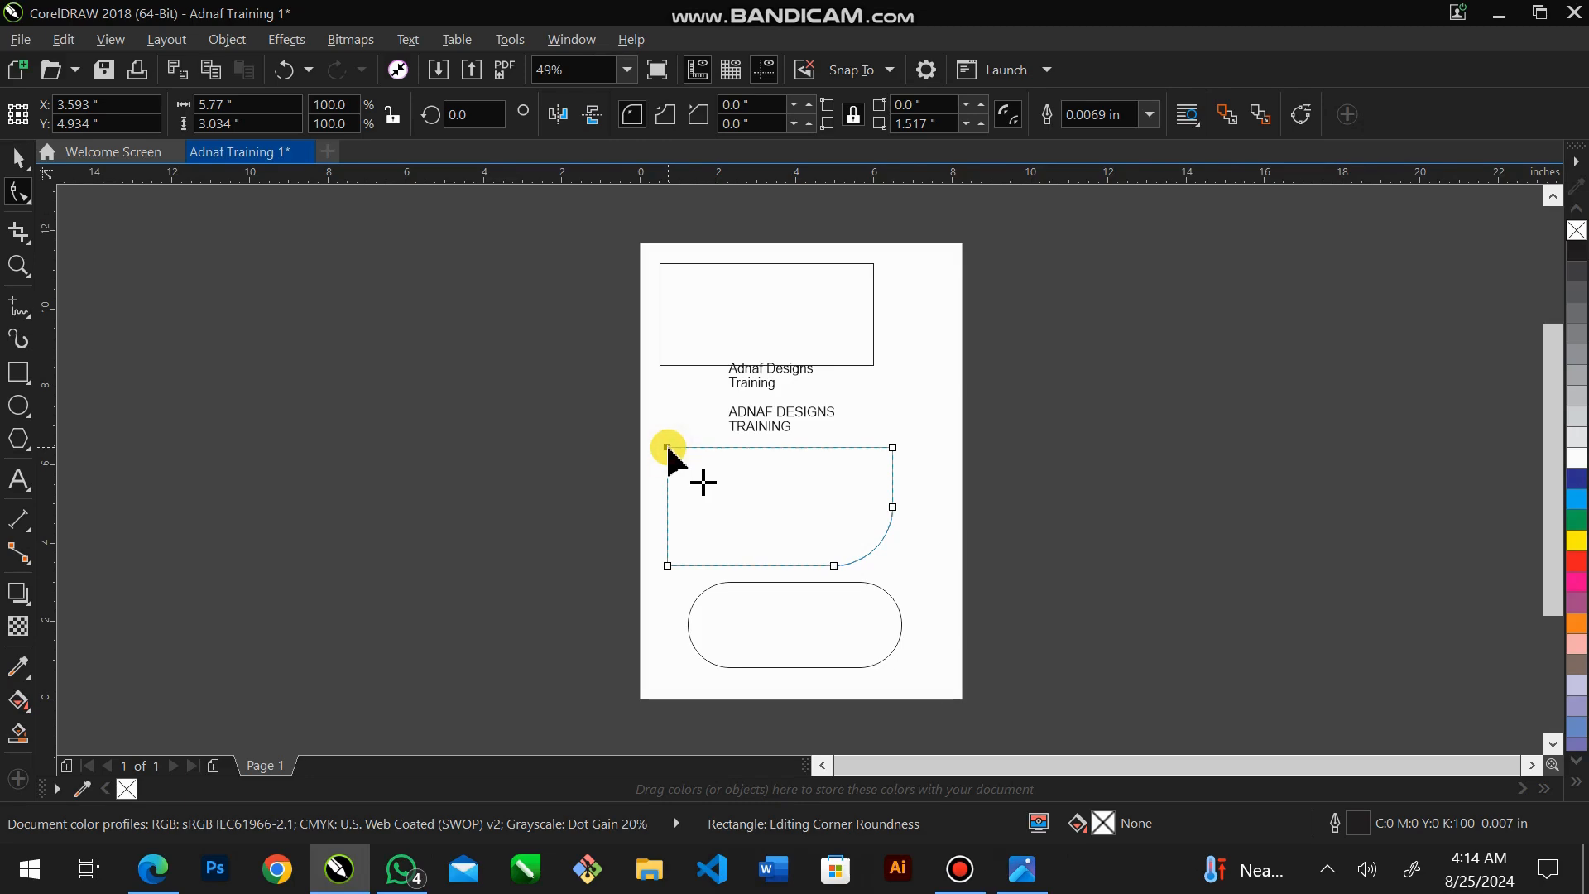
left_click_drag(667, 448, 785, 490)
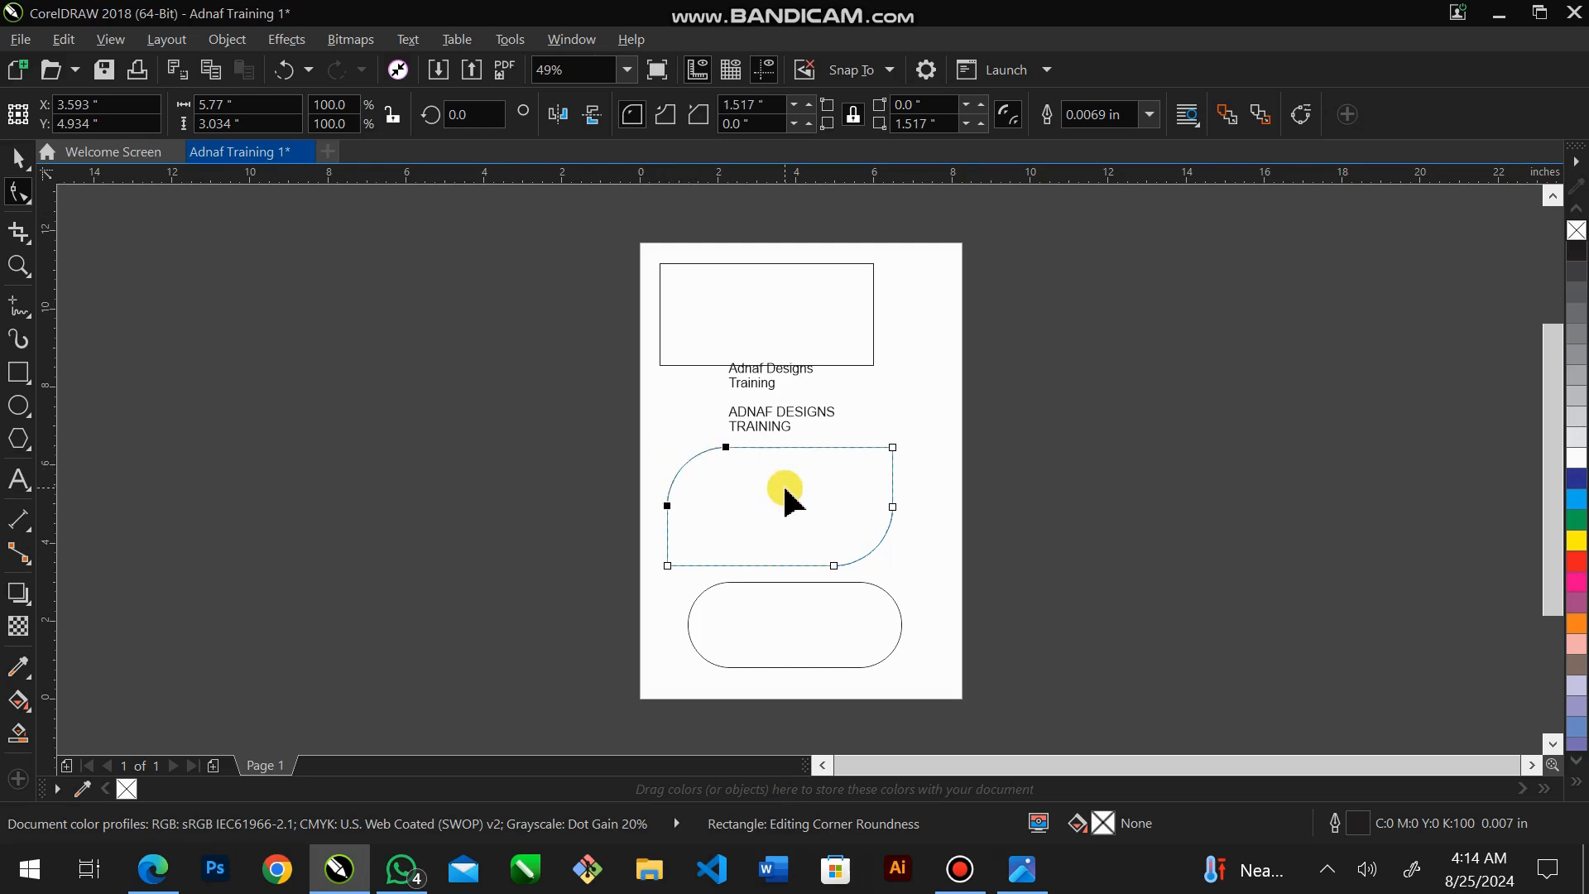
left_click(16, 160)
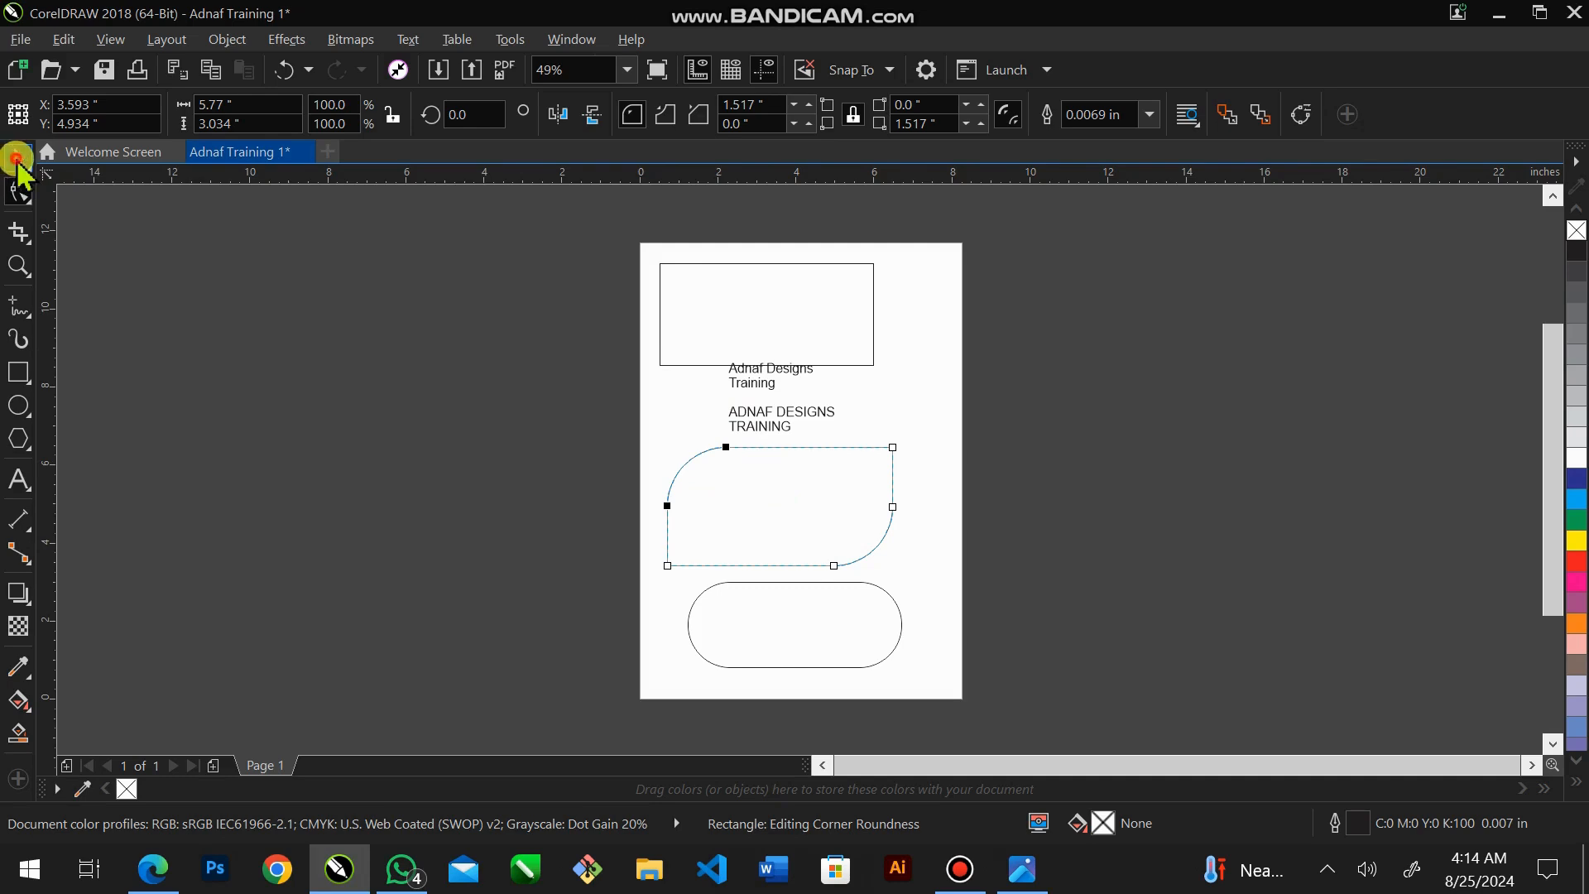
Try converting the top rectangle to curves while it is selected with the Shape tool, and undo the conversion.
left_click(713, 294)
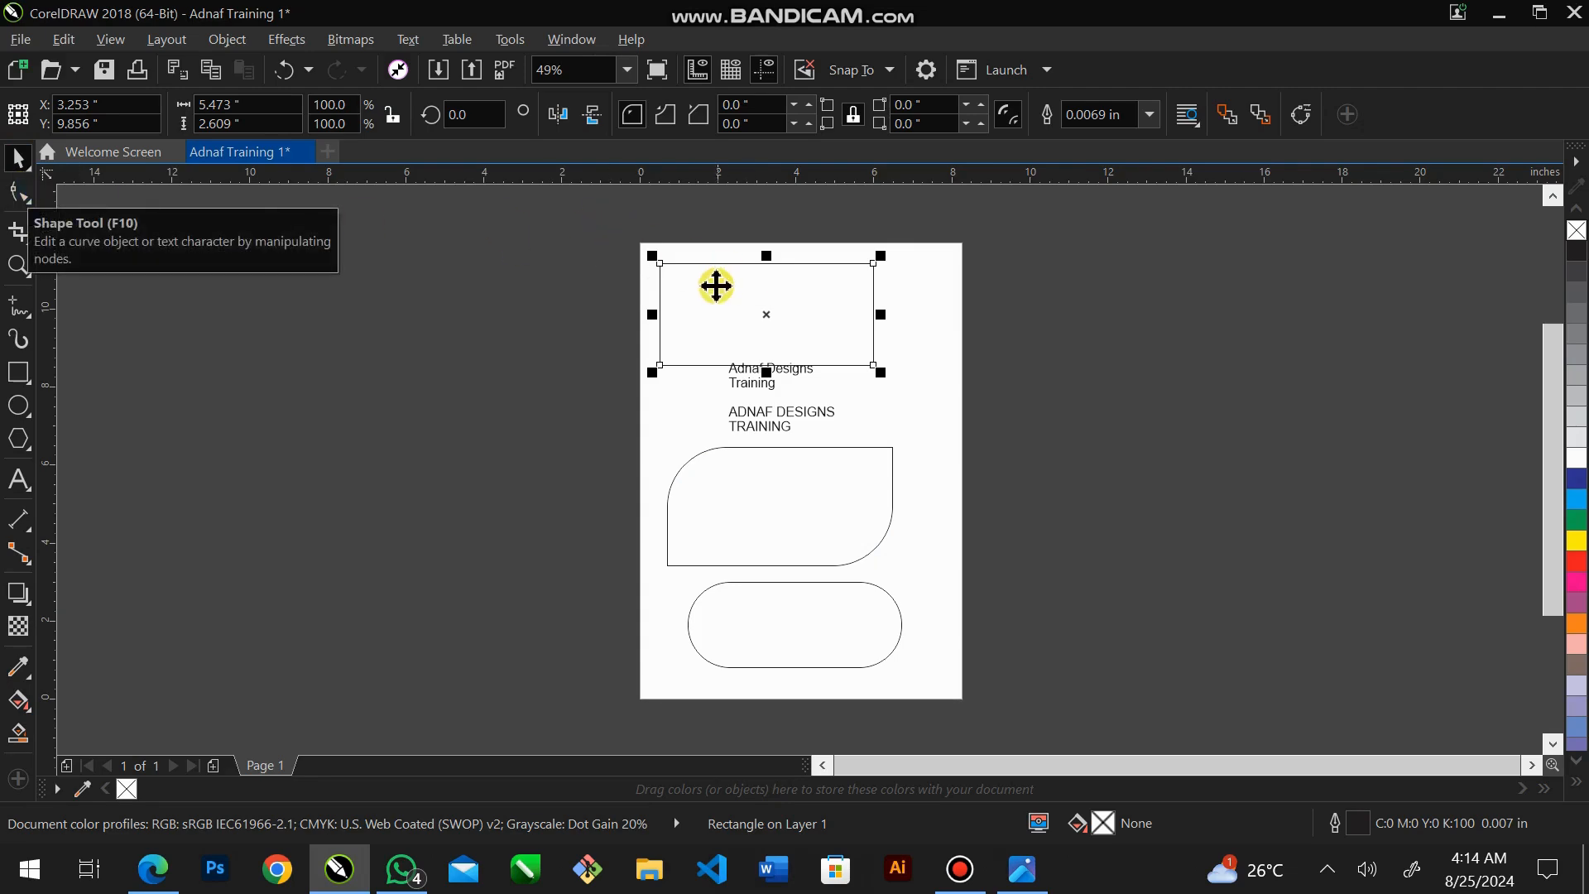
left_click(16, 192)
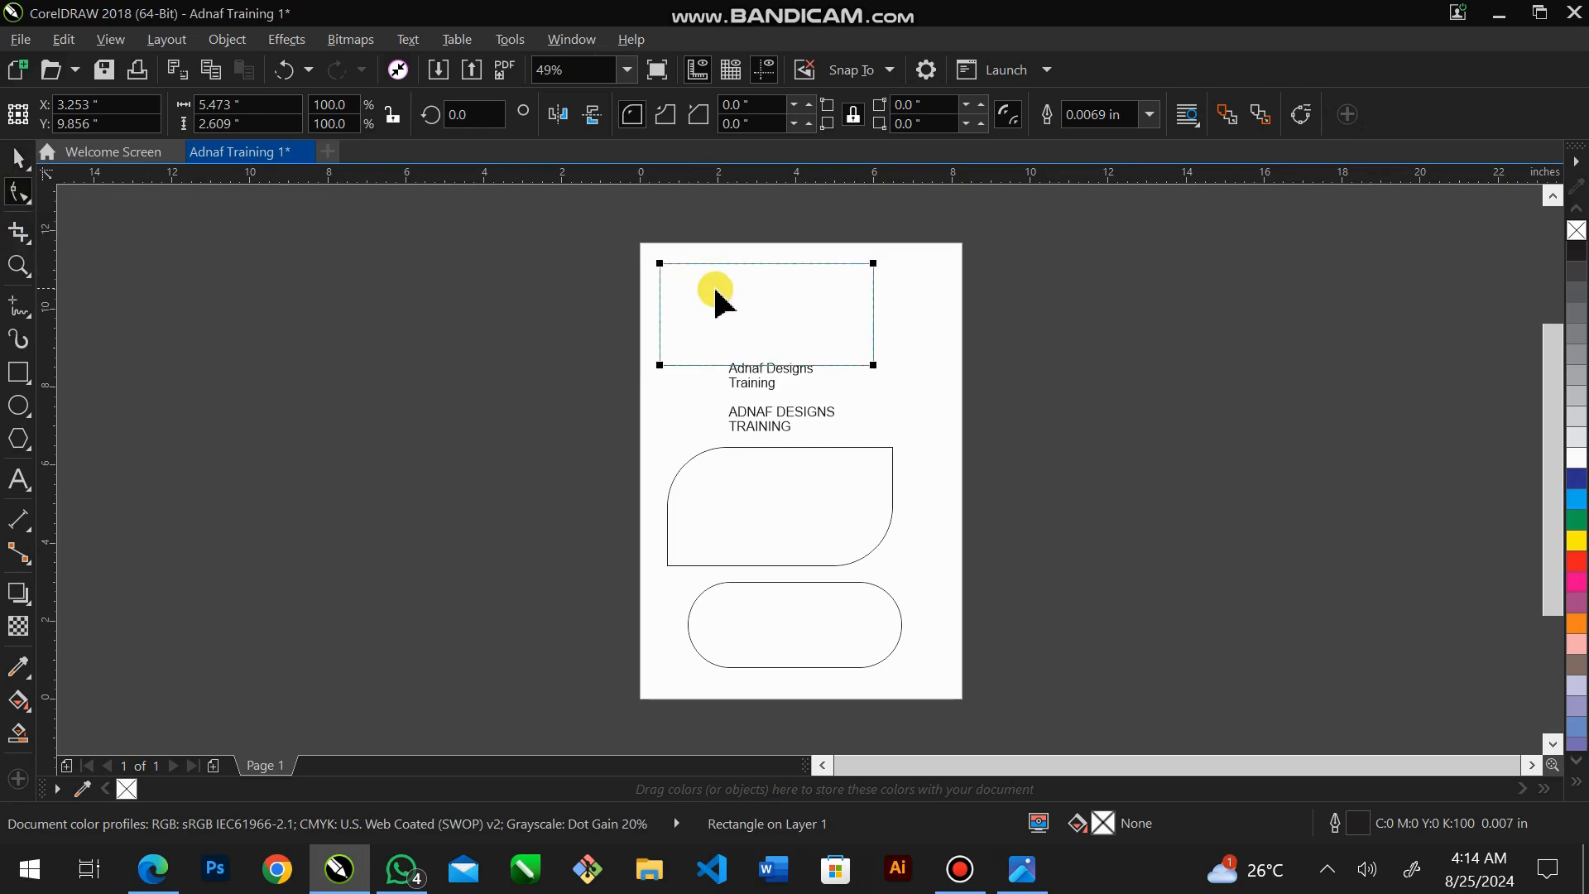
key("ctrl")
key("ctrl+q")
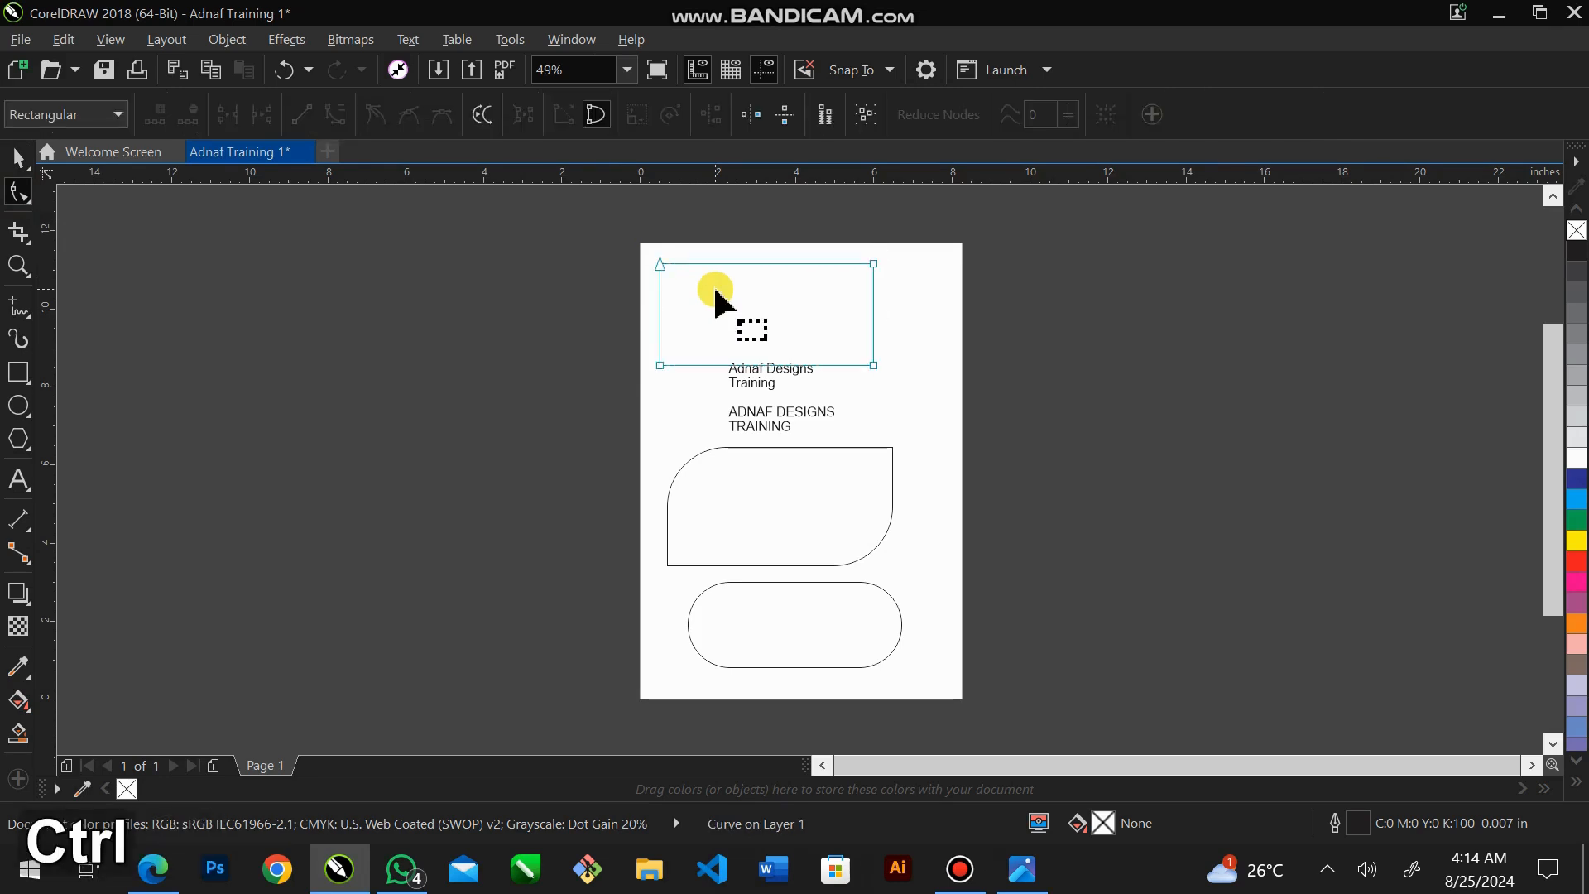
key("ctrl+z")
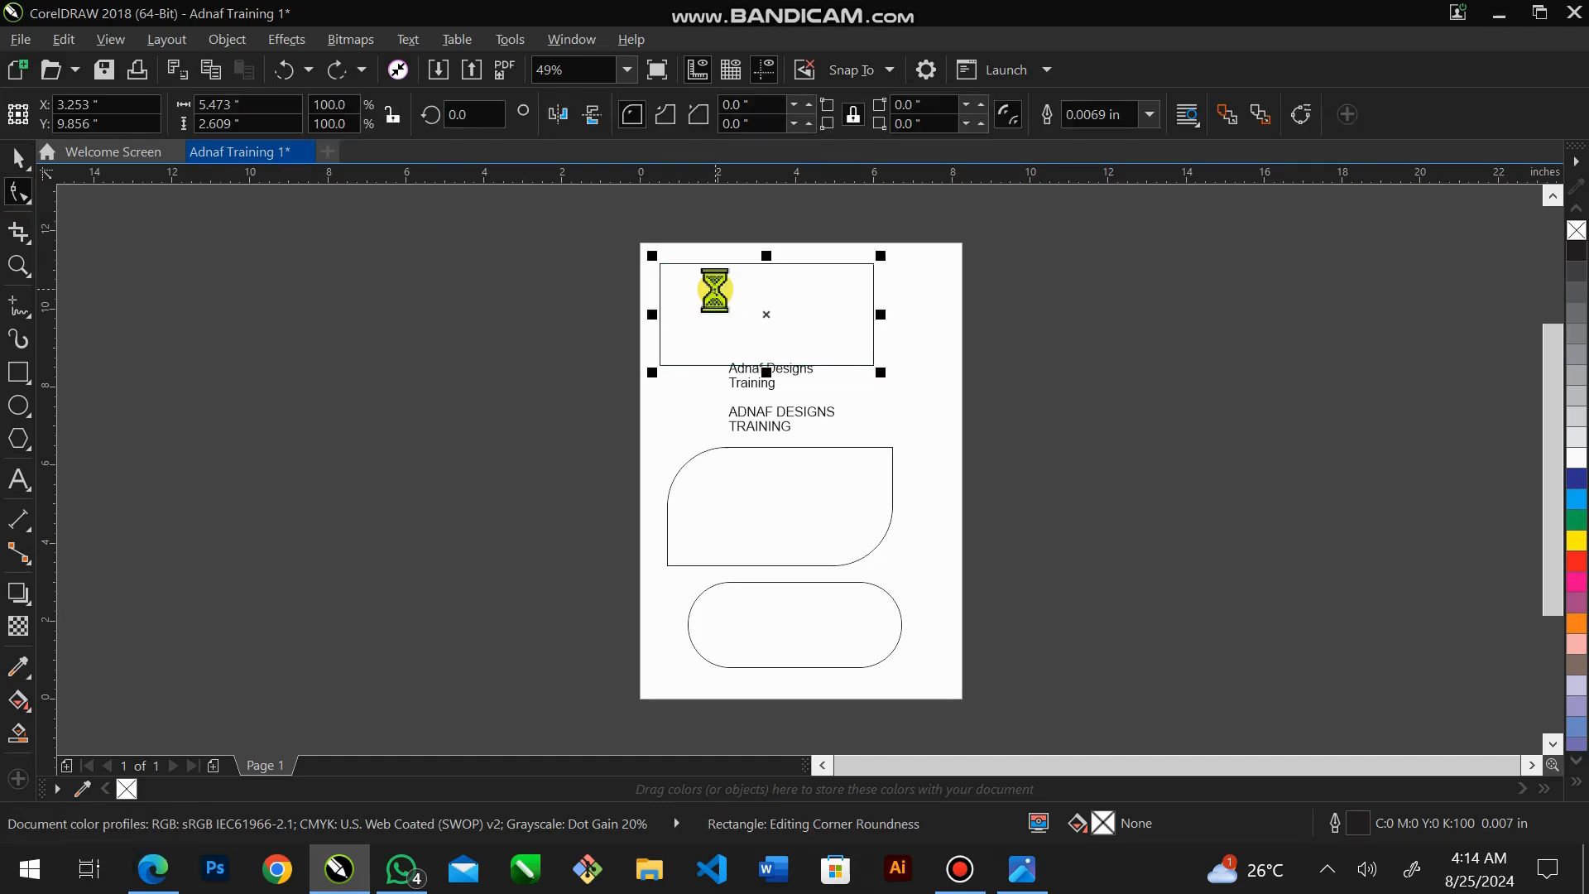
key("ctrl+q")
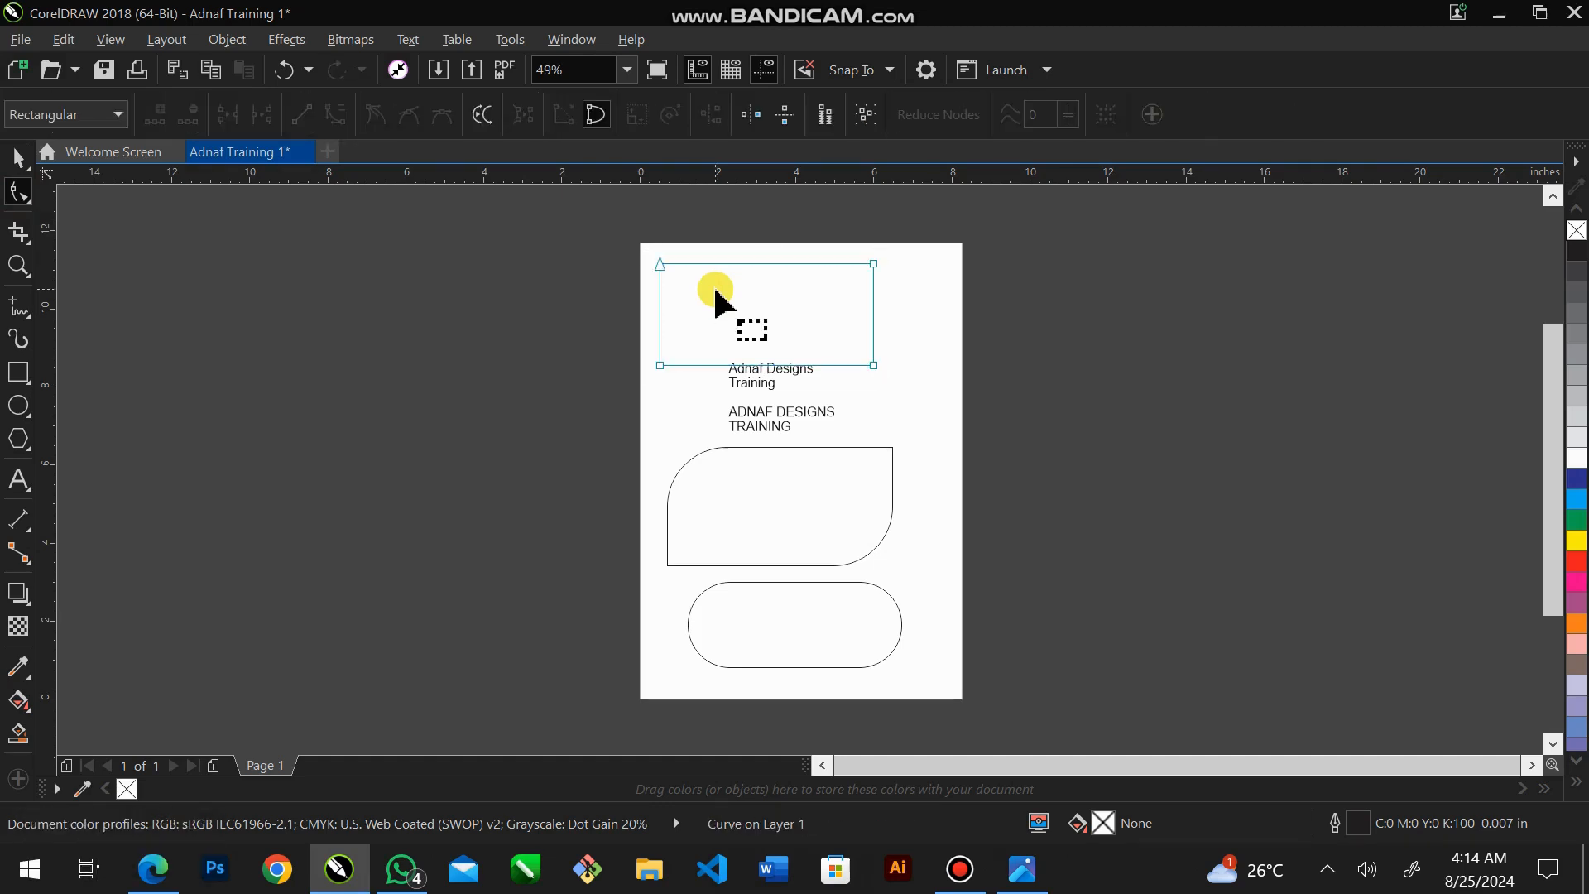
key("ctrl")
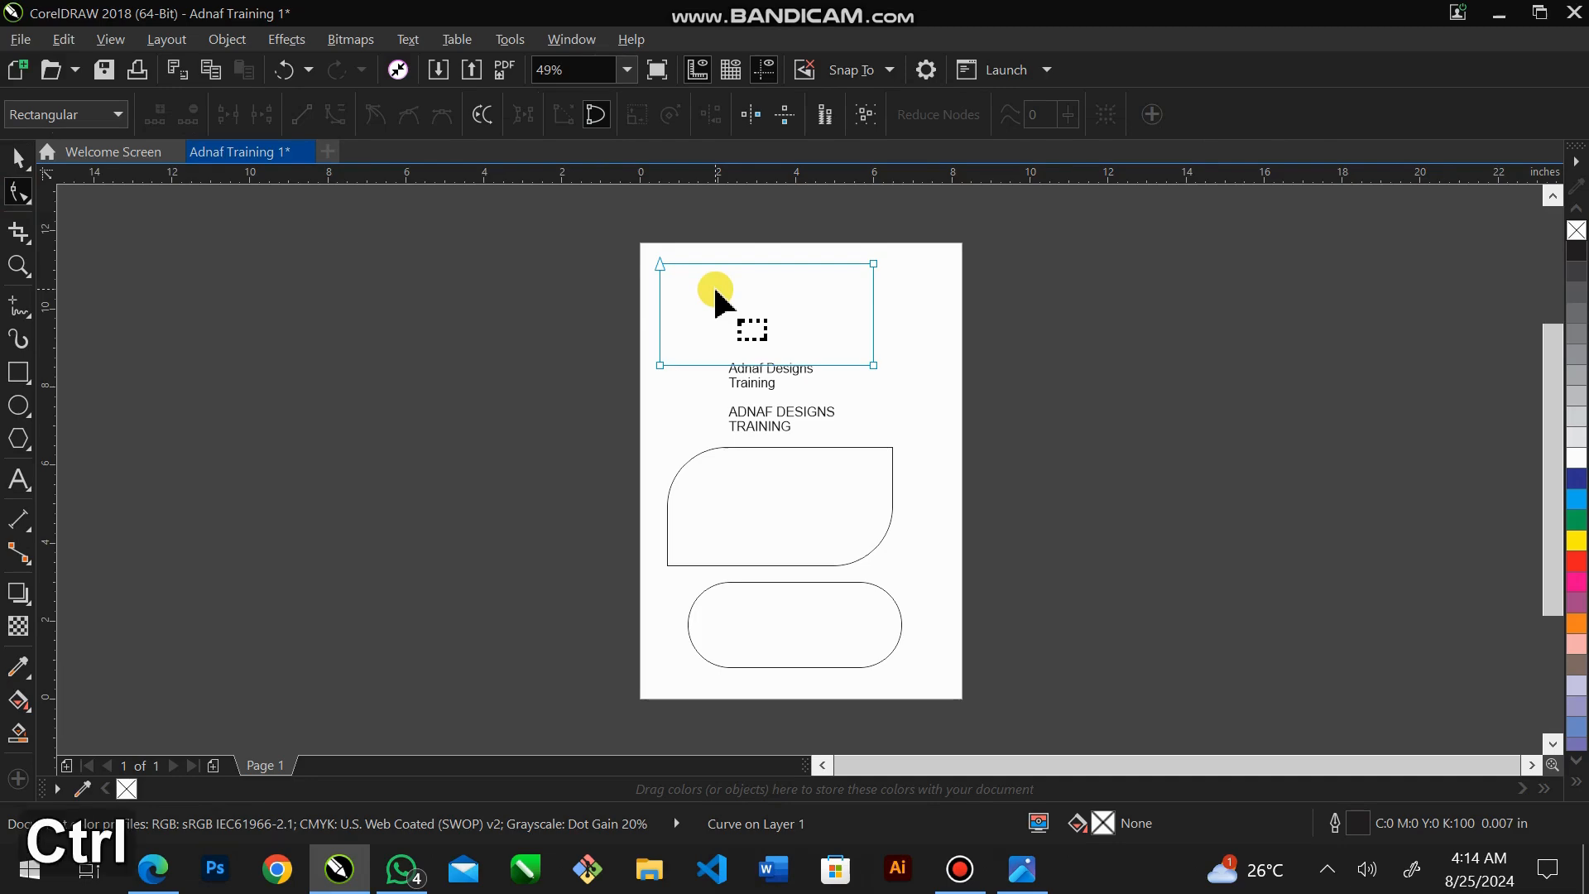
key("ctrl+z")
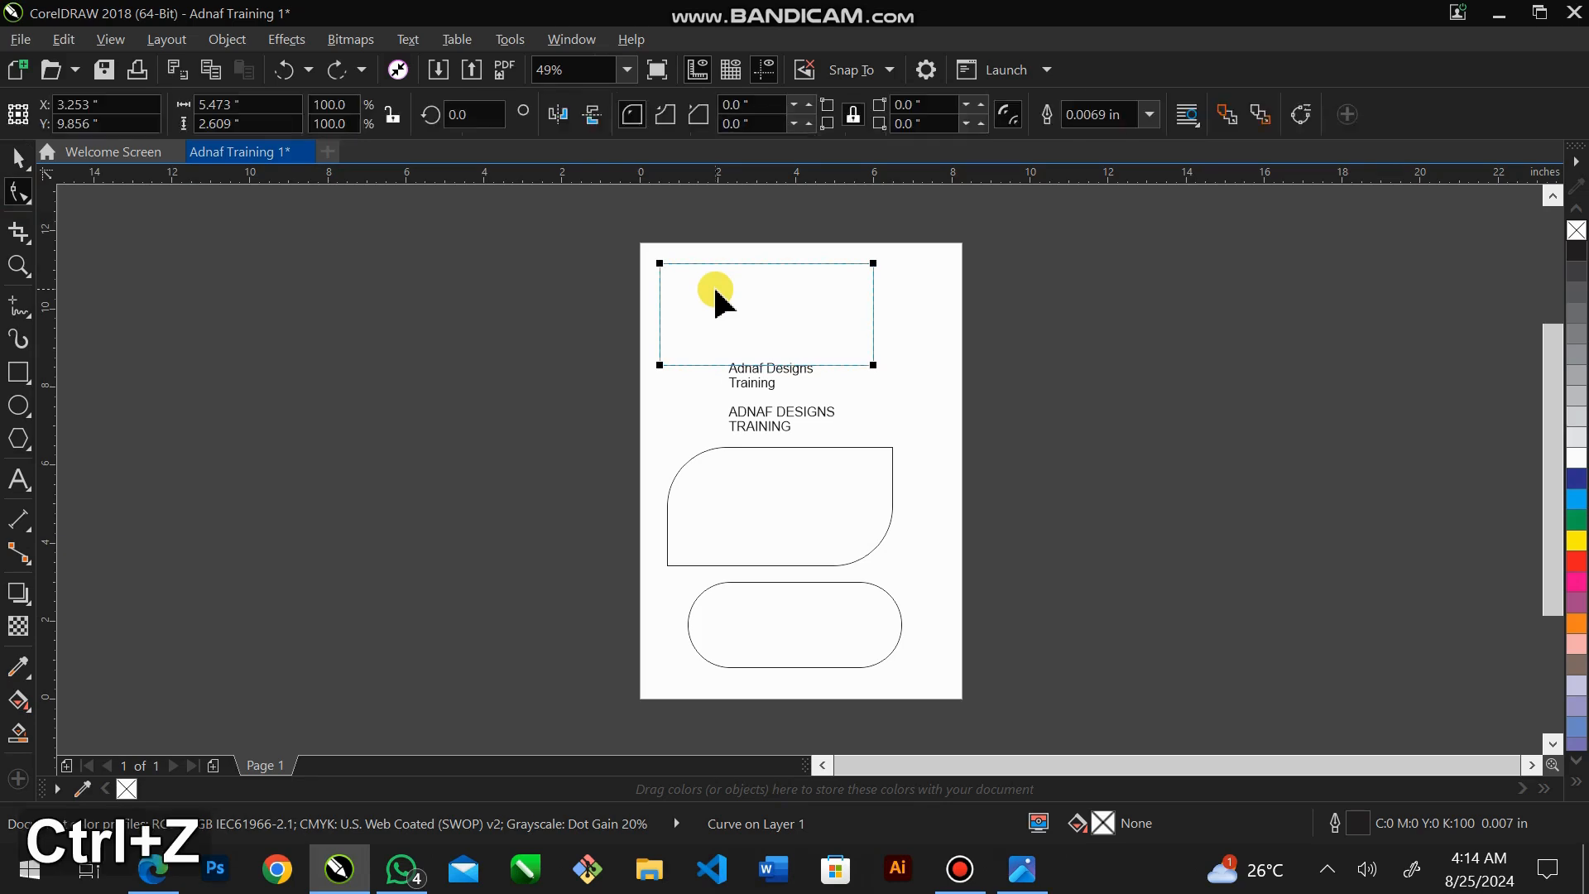
Draw a plain rectangle about 3.01 by 2.48 in straddling the page's right edge, beside the top rectangle.
left_click(17, 156)
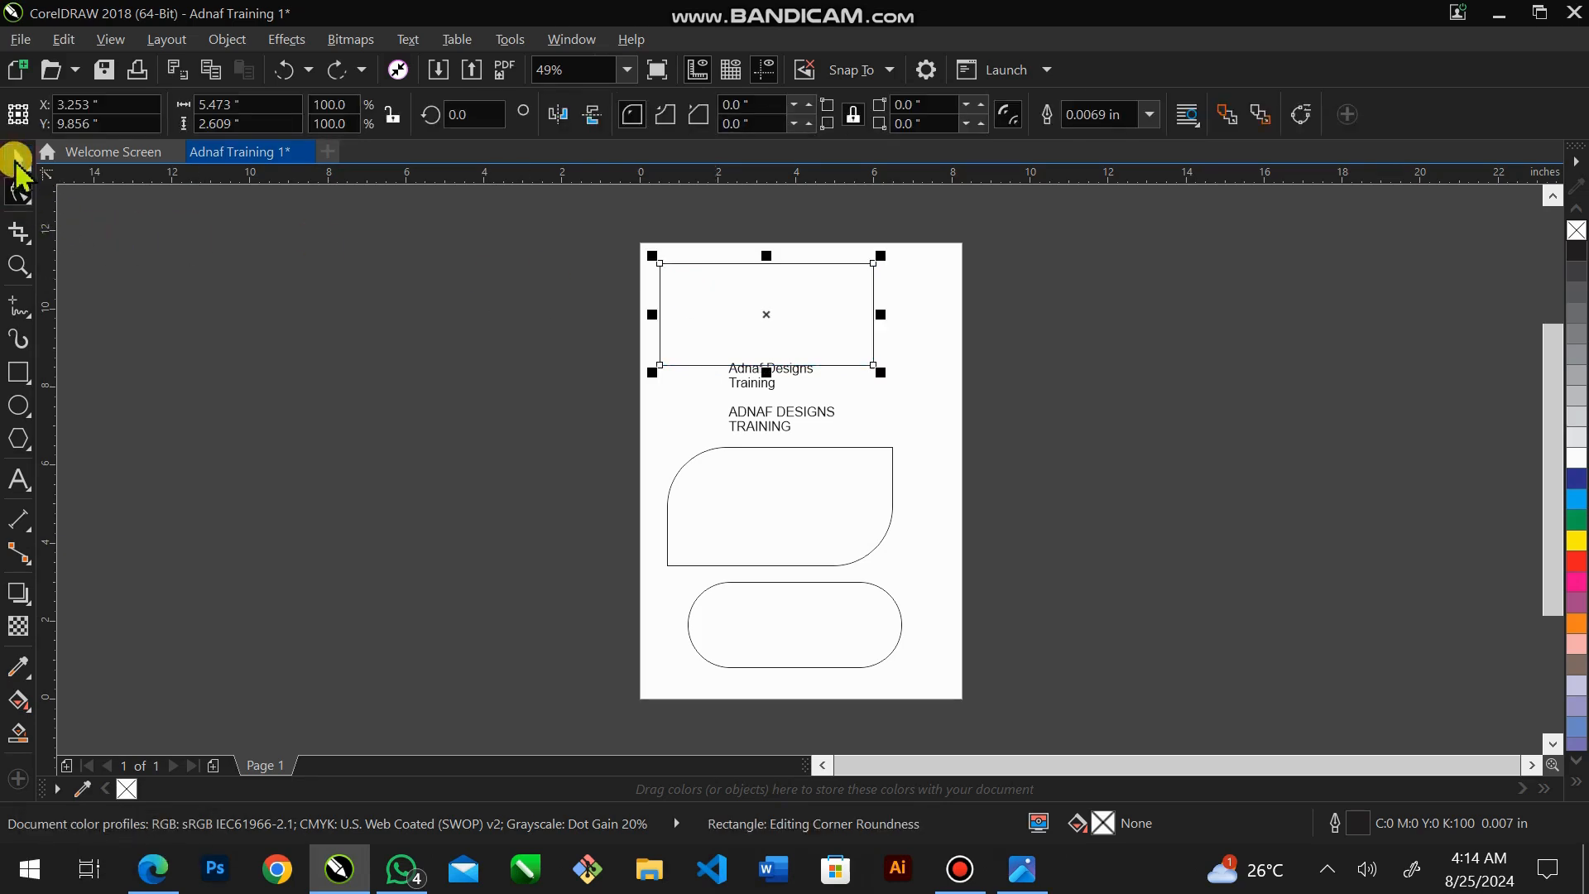
left_click(18, 374)
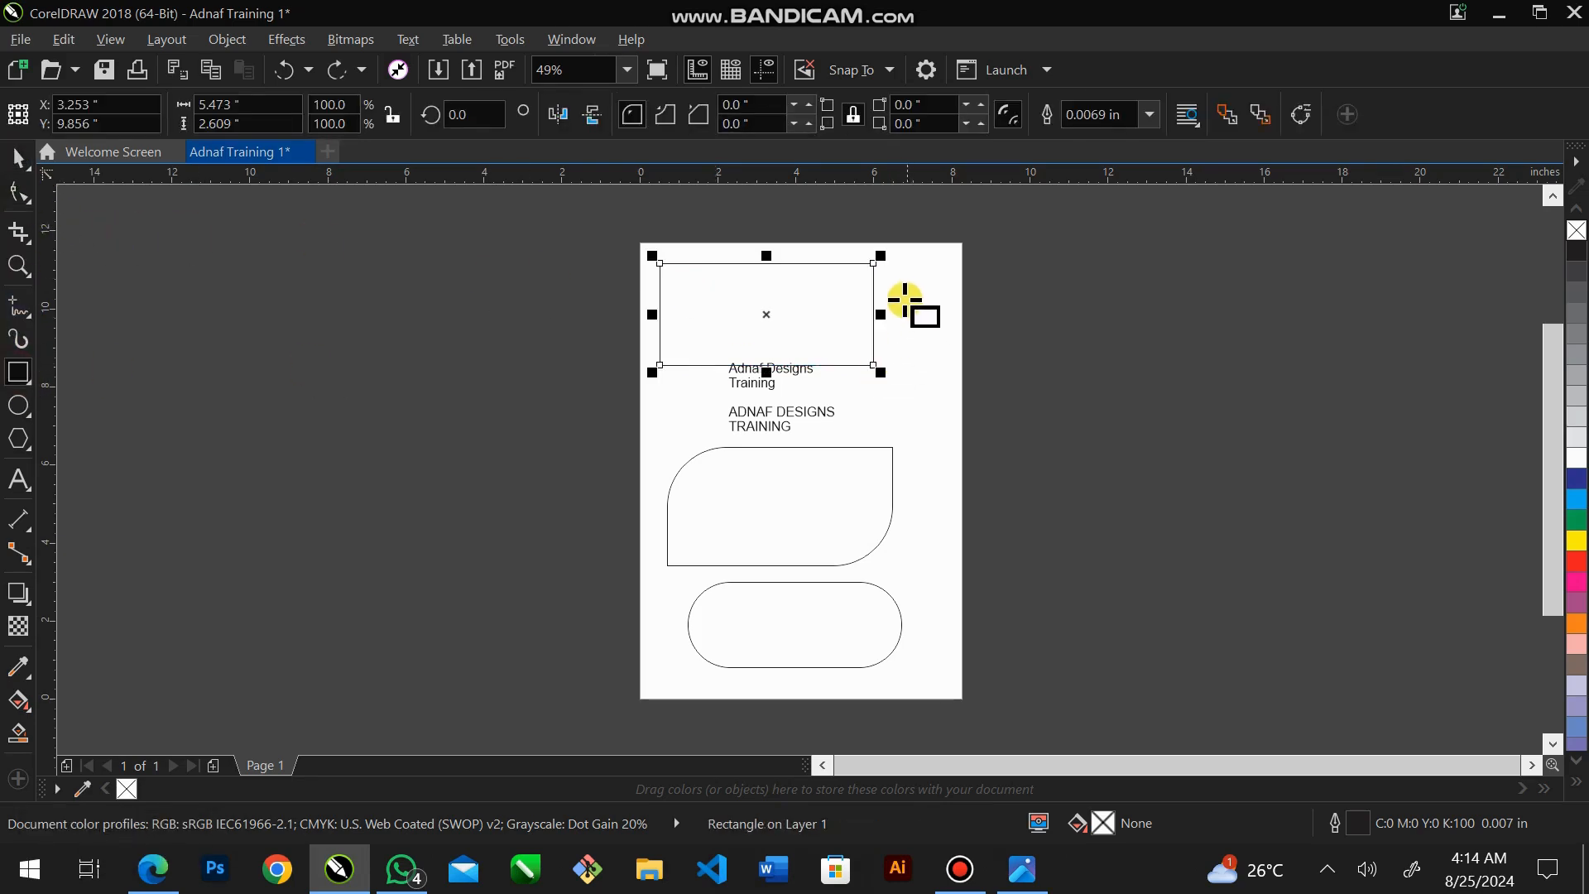
left_click_drag(905, 300, 1023, 398)
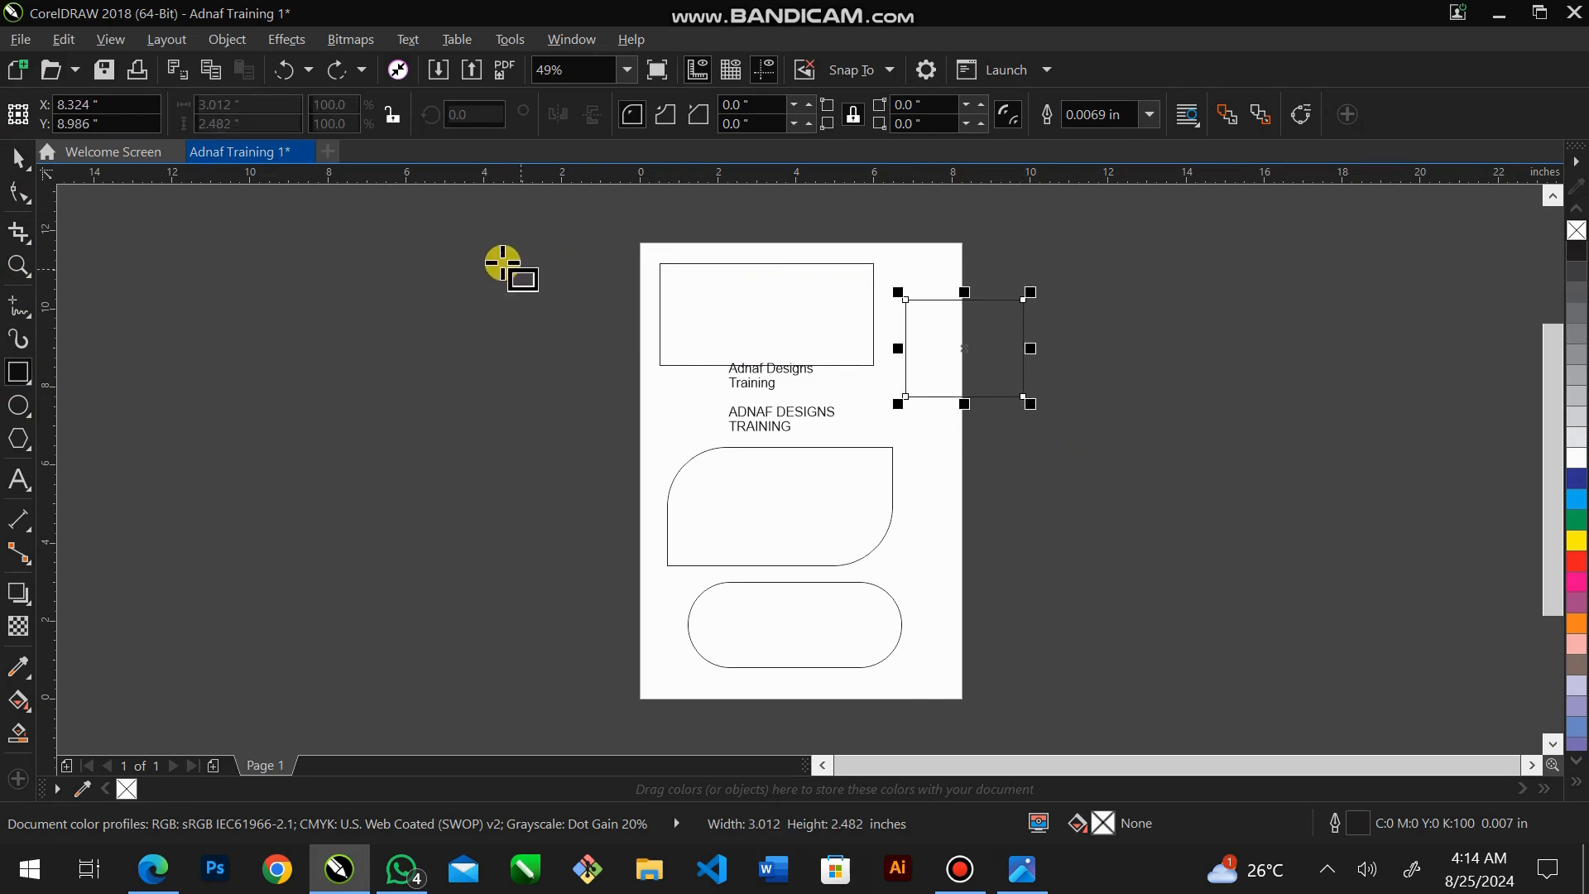
left_click(16, 158)
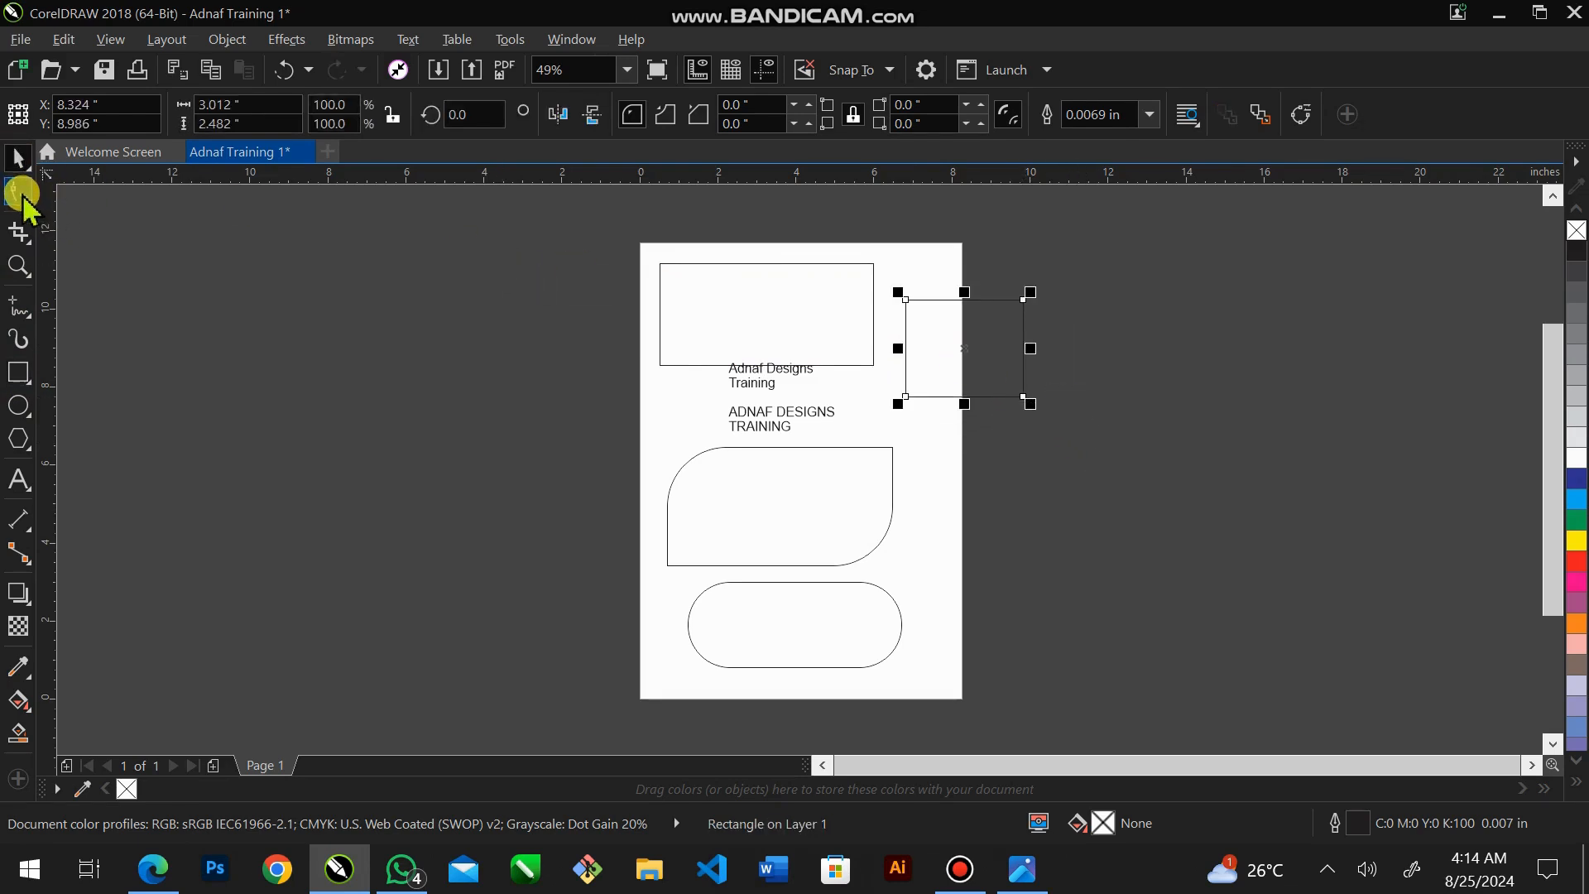
Convert the top rectangle to curves and keep it selected with the Shape tool for node editing.
left_click(18, 193)
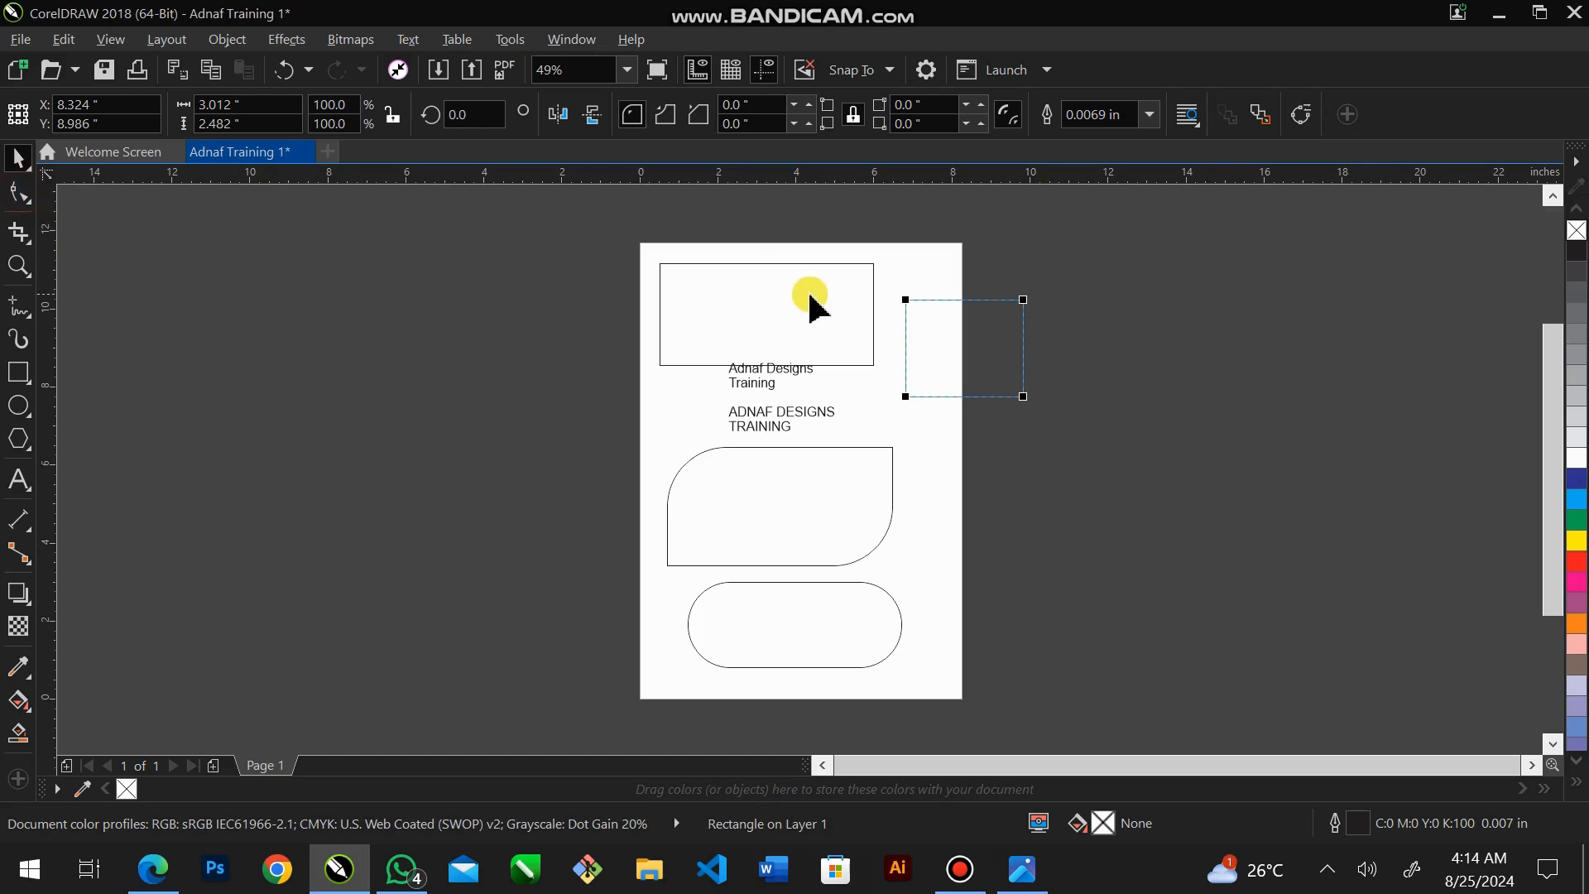
left_click(739, 311)
key("ctrl")
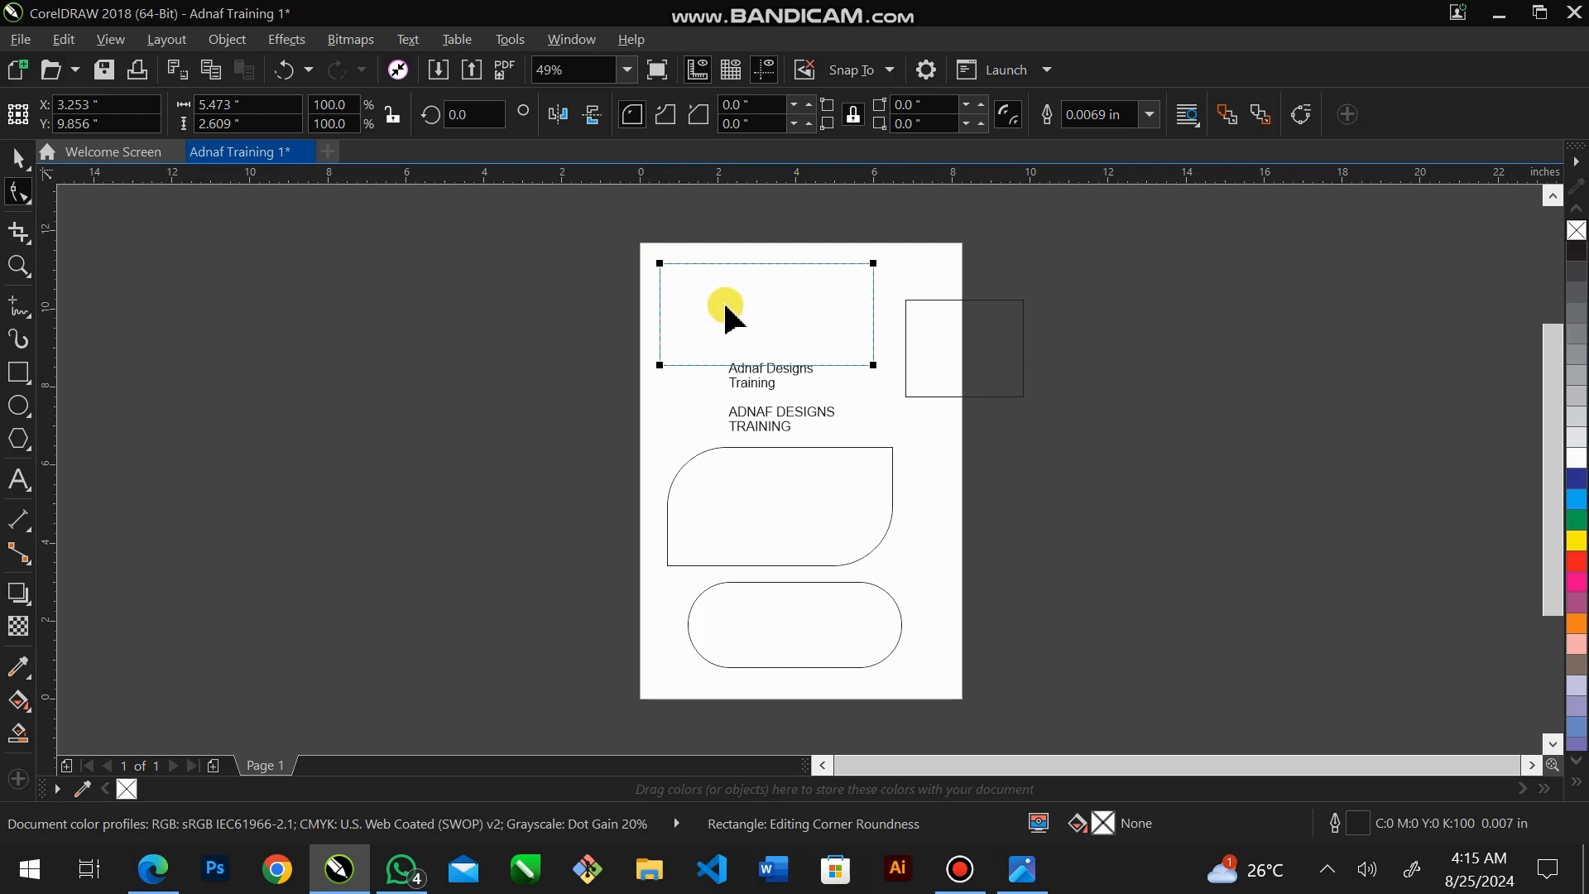
key("ctrl")
key("ctrl+q")
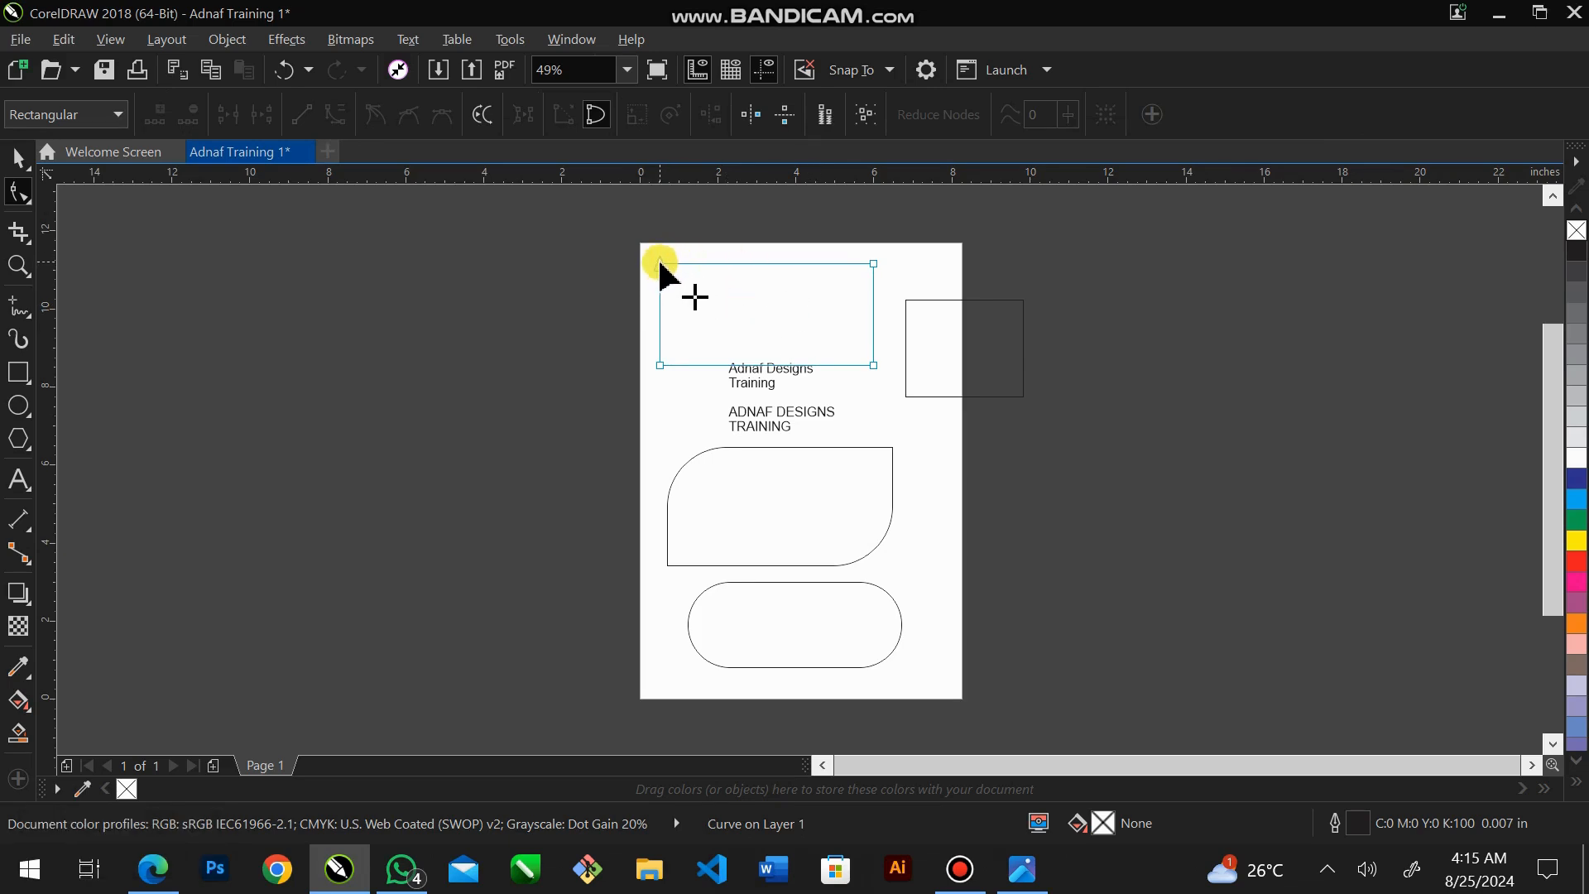
left_click_drag(659, 265, 738, 312)
left_click(987, 337)
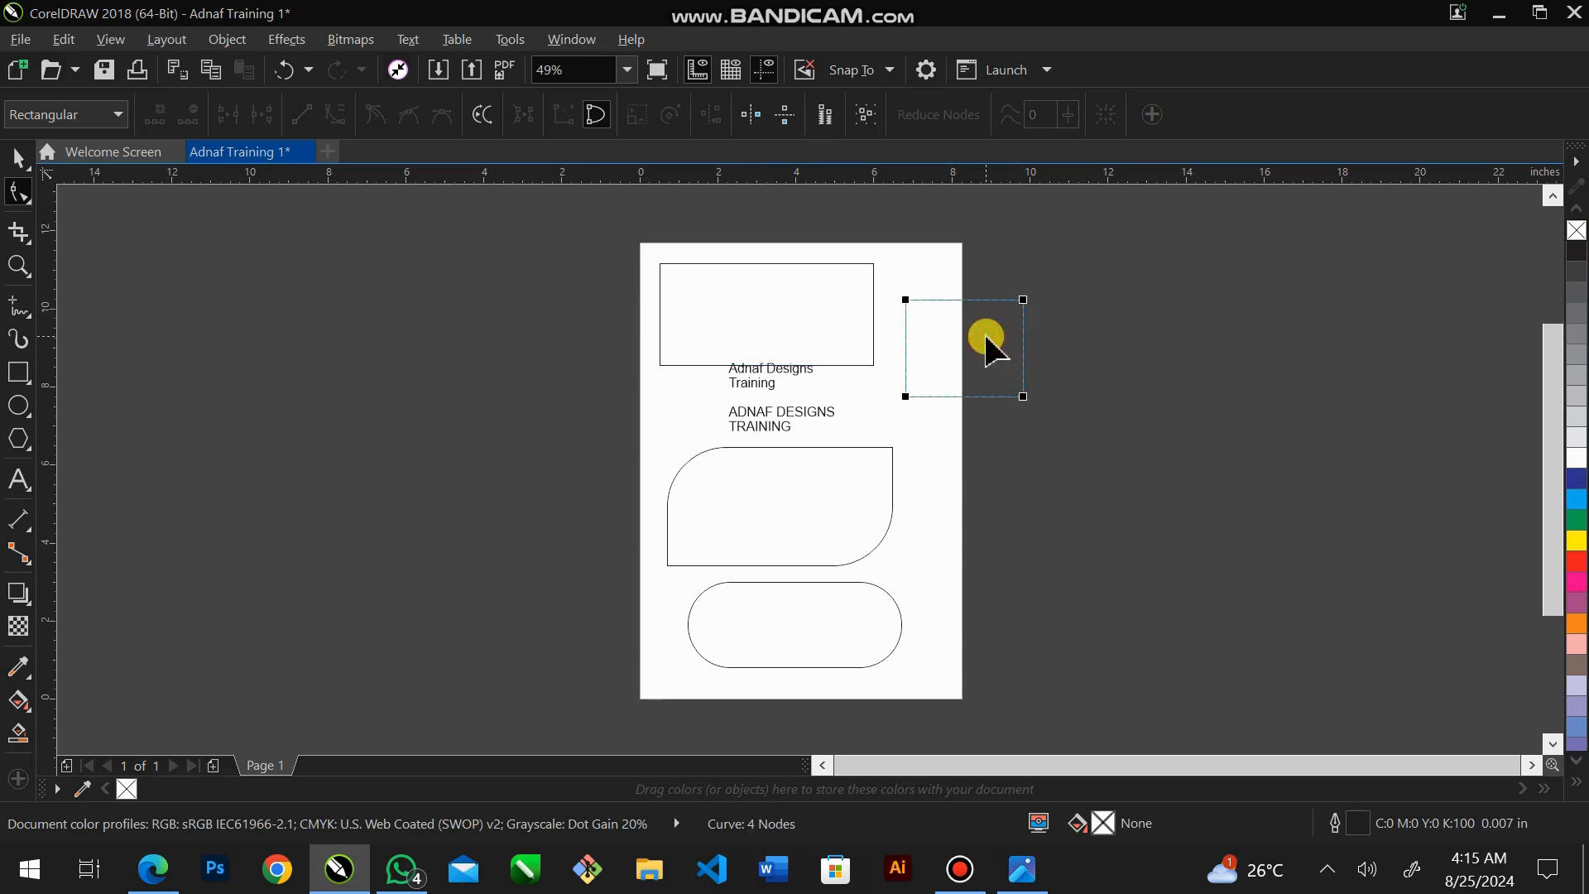
left_click(797, 323)
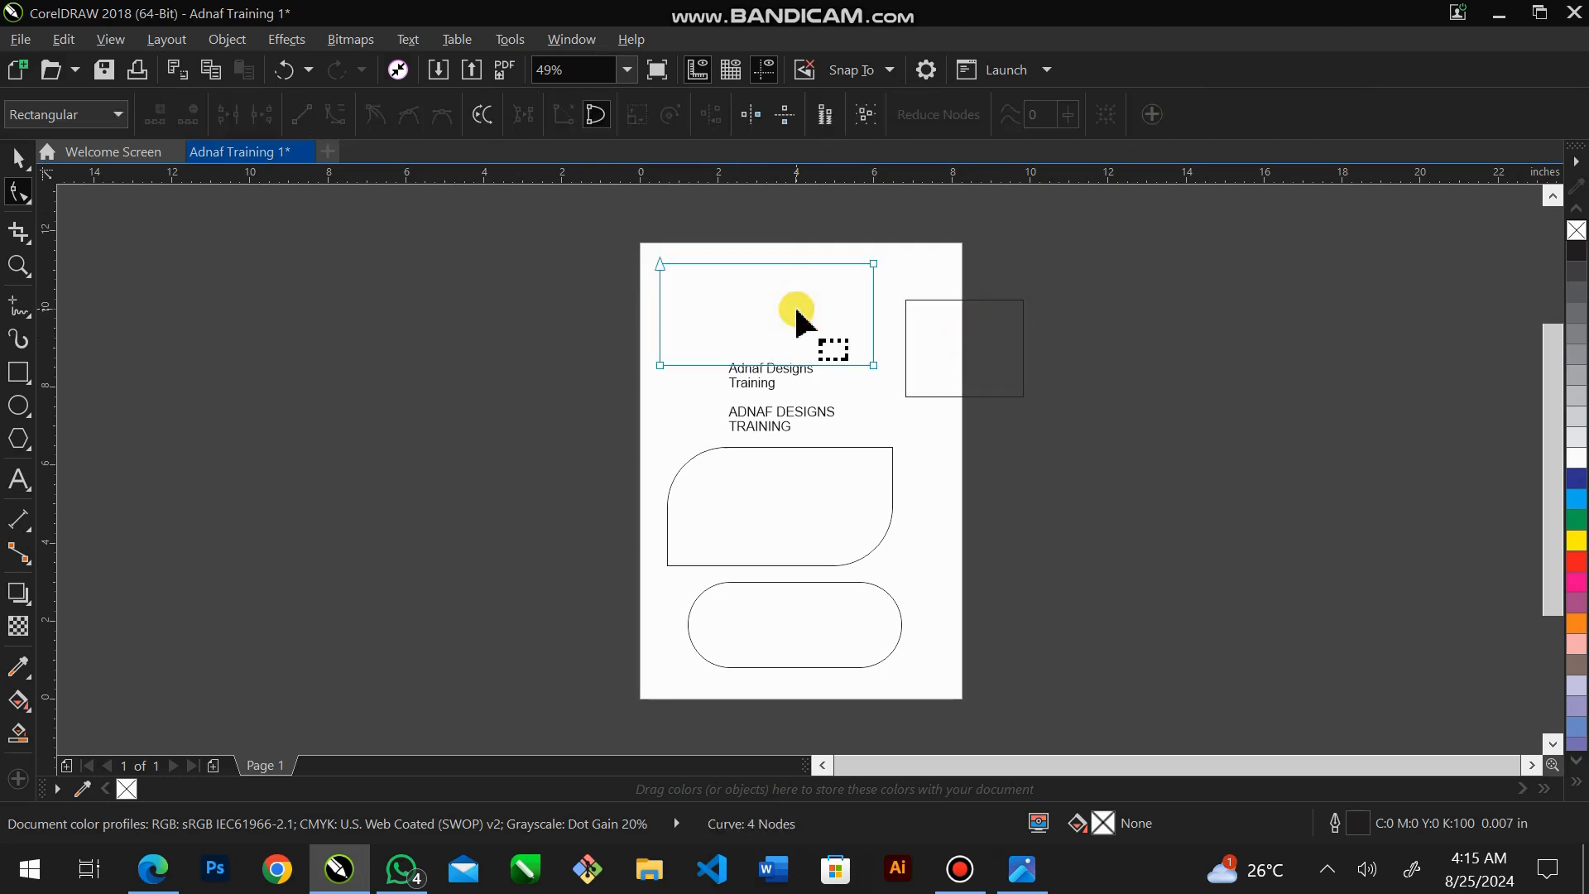
Convert the top shape's upper edge to a curve through a temporary node pulled slightly down, and delete that node.
left_click(808, 264)
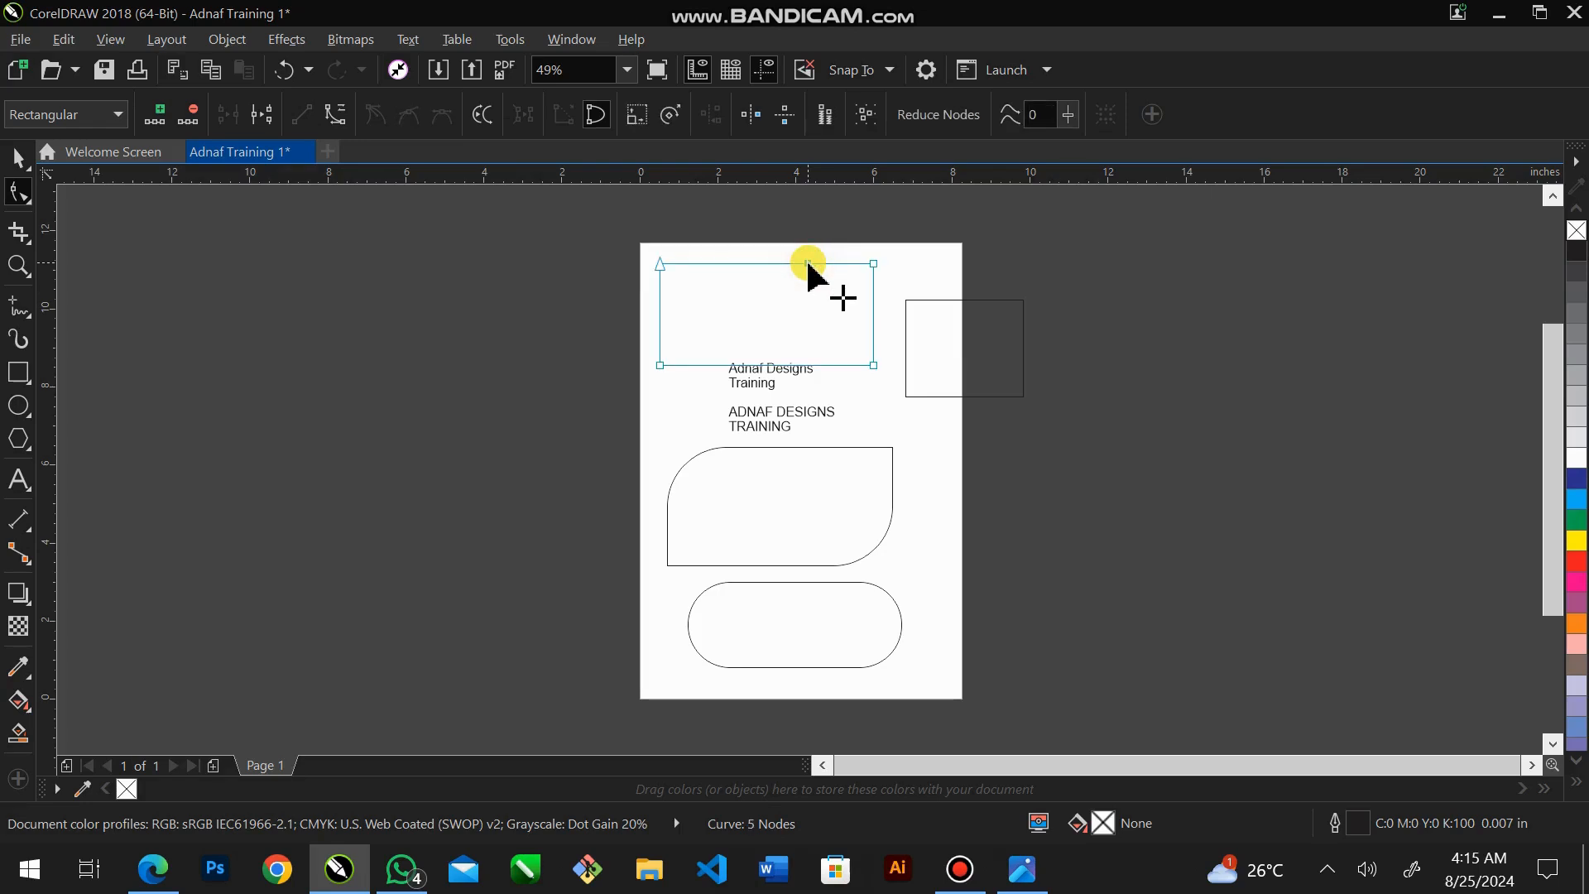
left_click_drag(808, 263, 809, 281)
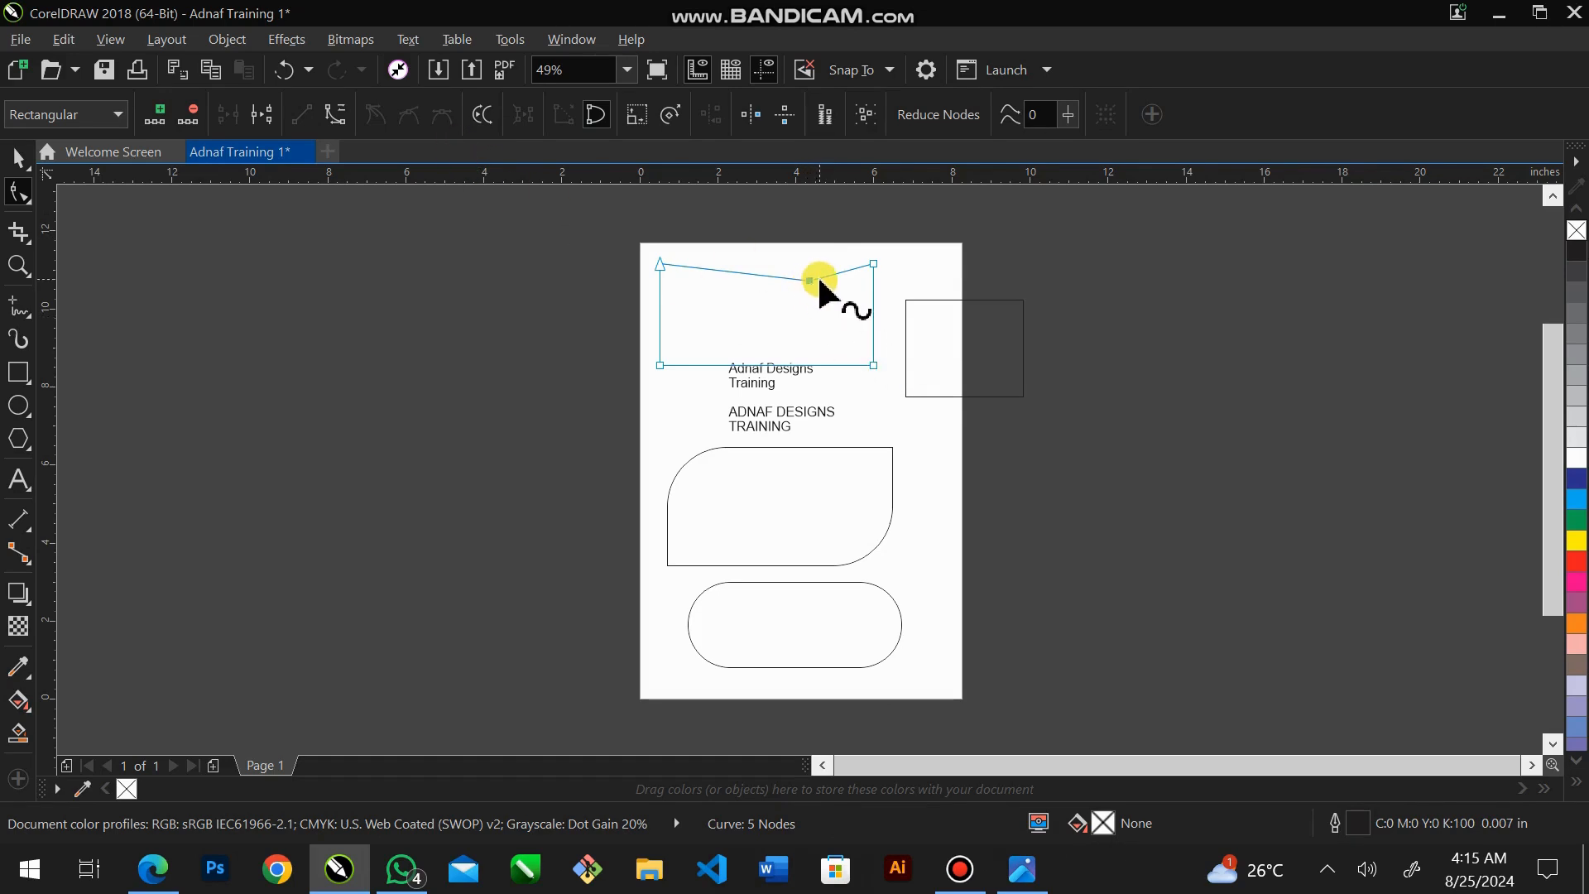
left_click(332, 118)
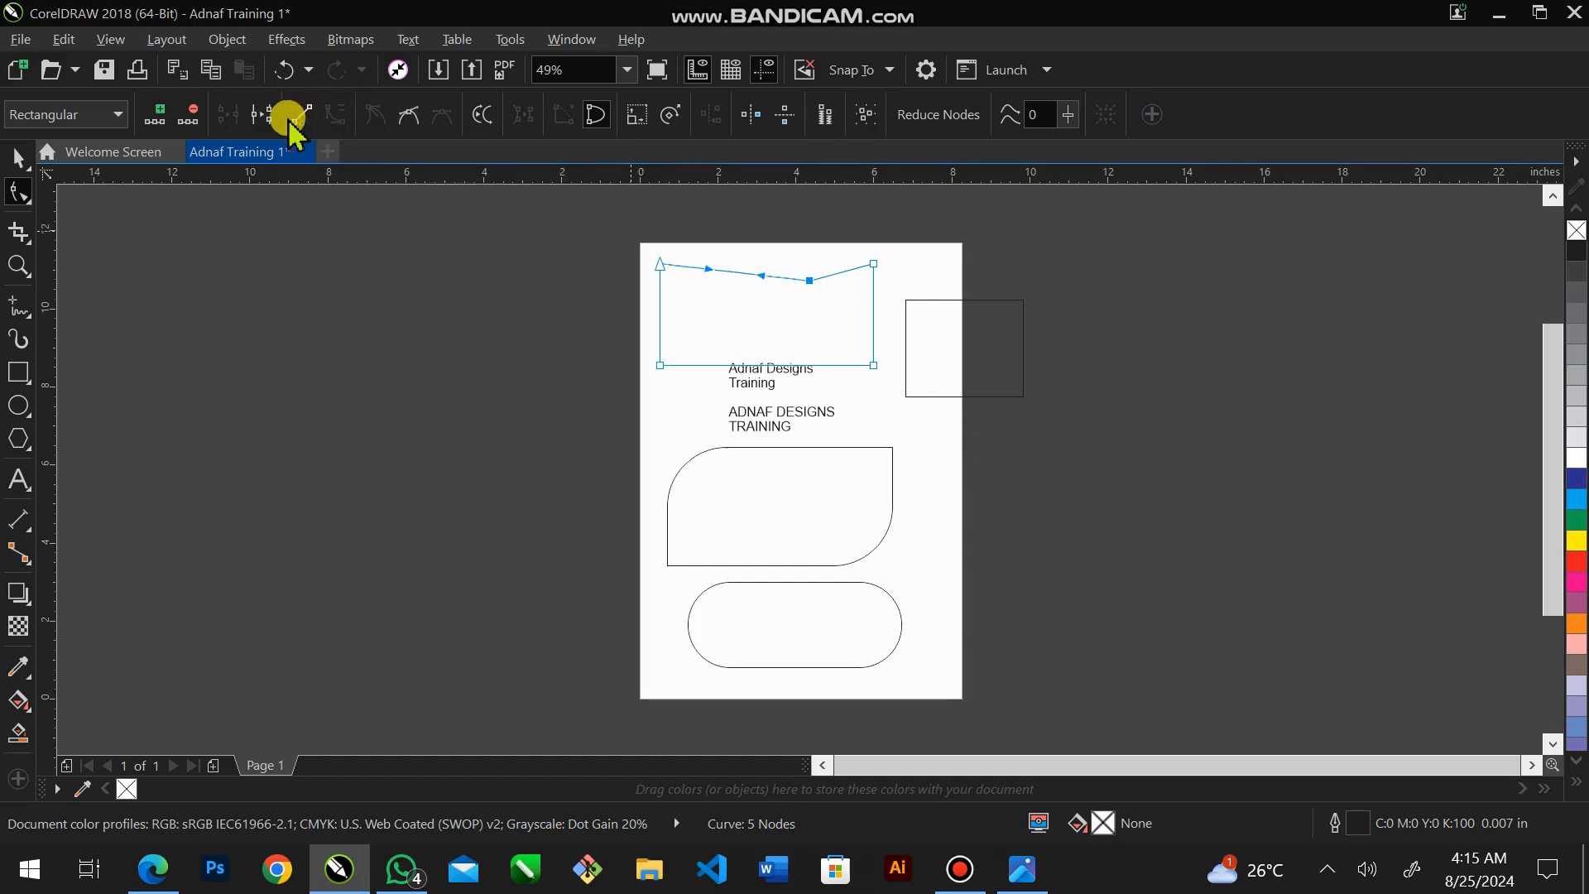
left_click(194, 116)
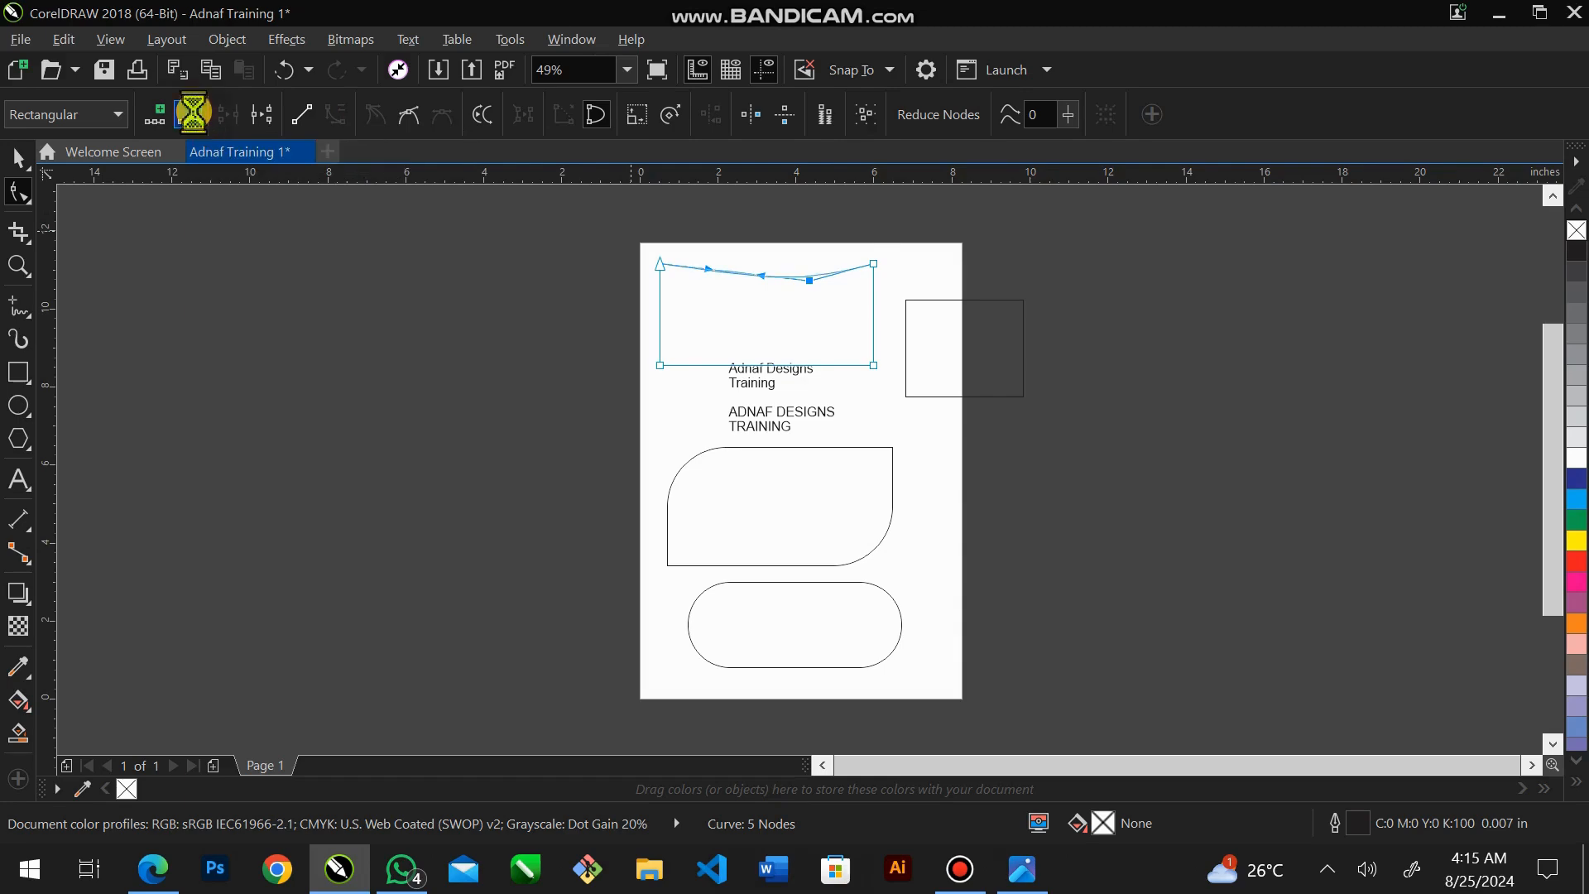
Bend the top shape's upper edge into a wave, dipping on the left and rising on the right, with its curve handles.
left_click_drag(874, 265, 751, 305)
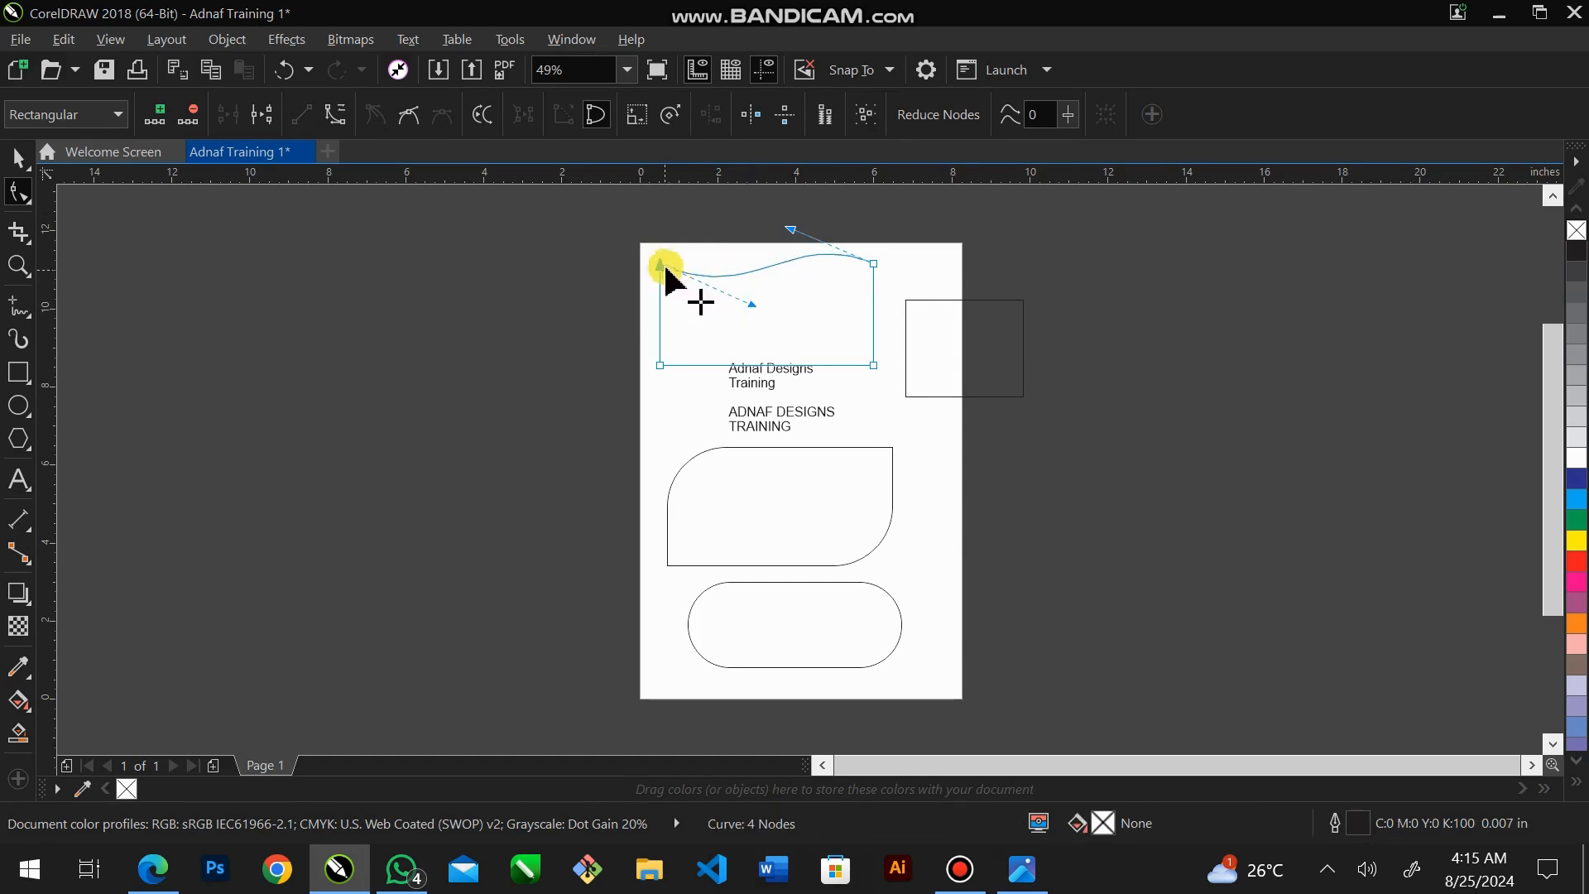
left_click(789, 229)
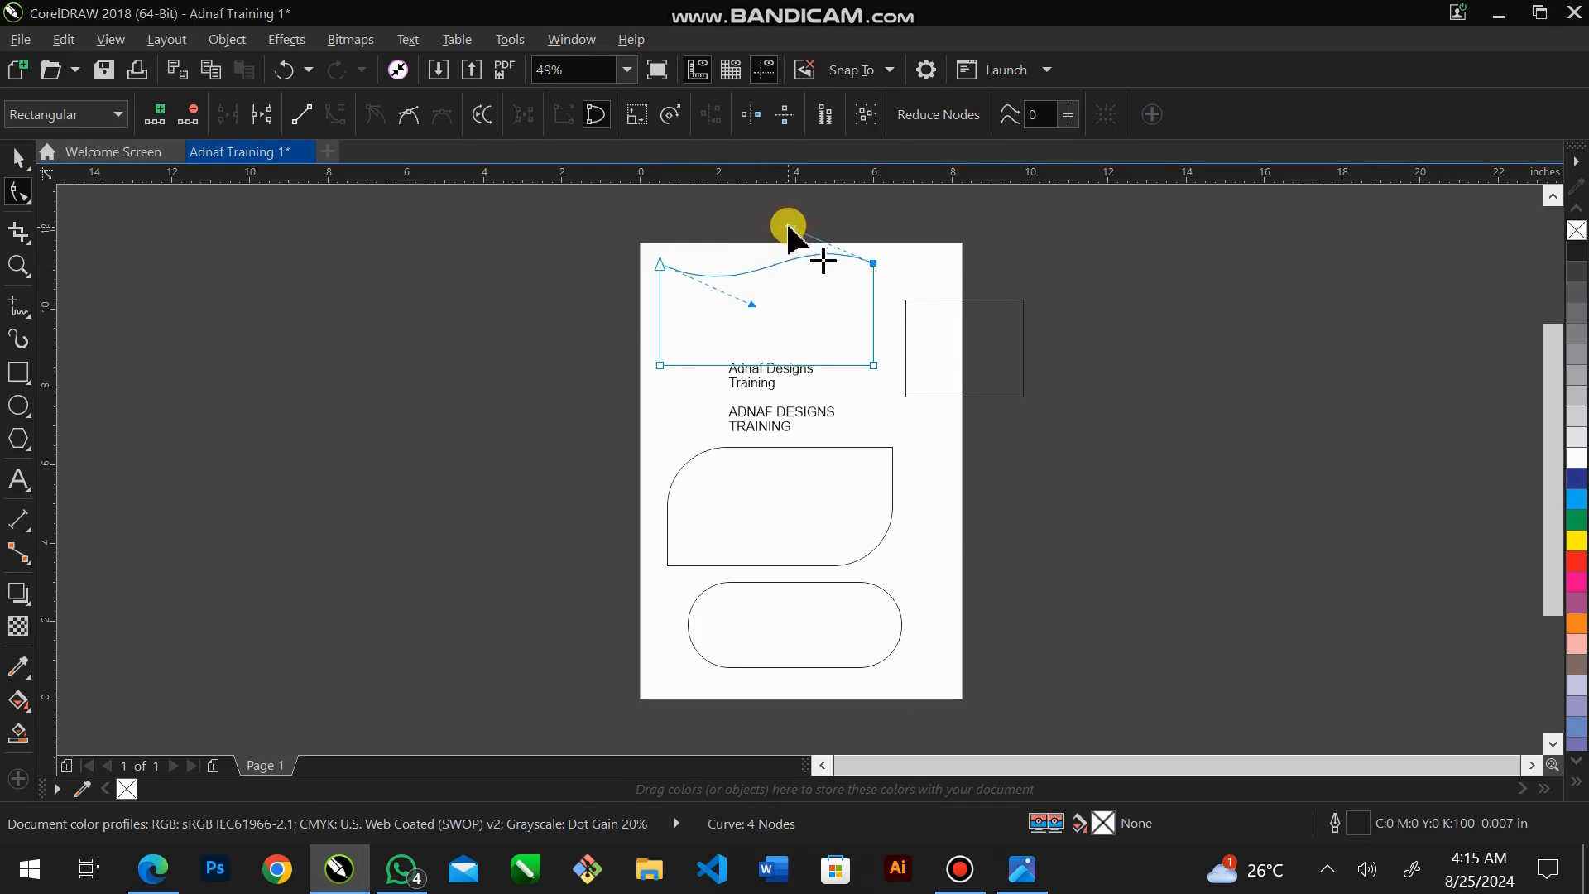
left_click_drag(788, 226, 789, 221)
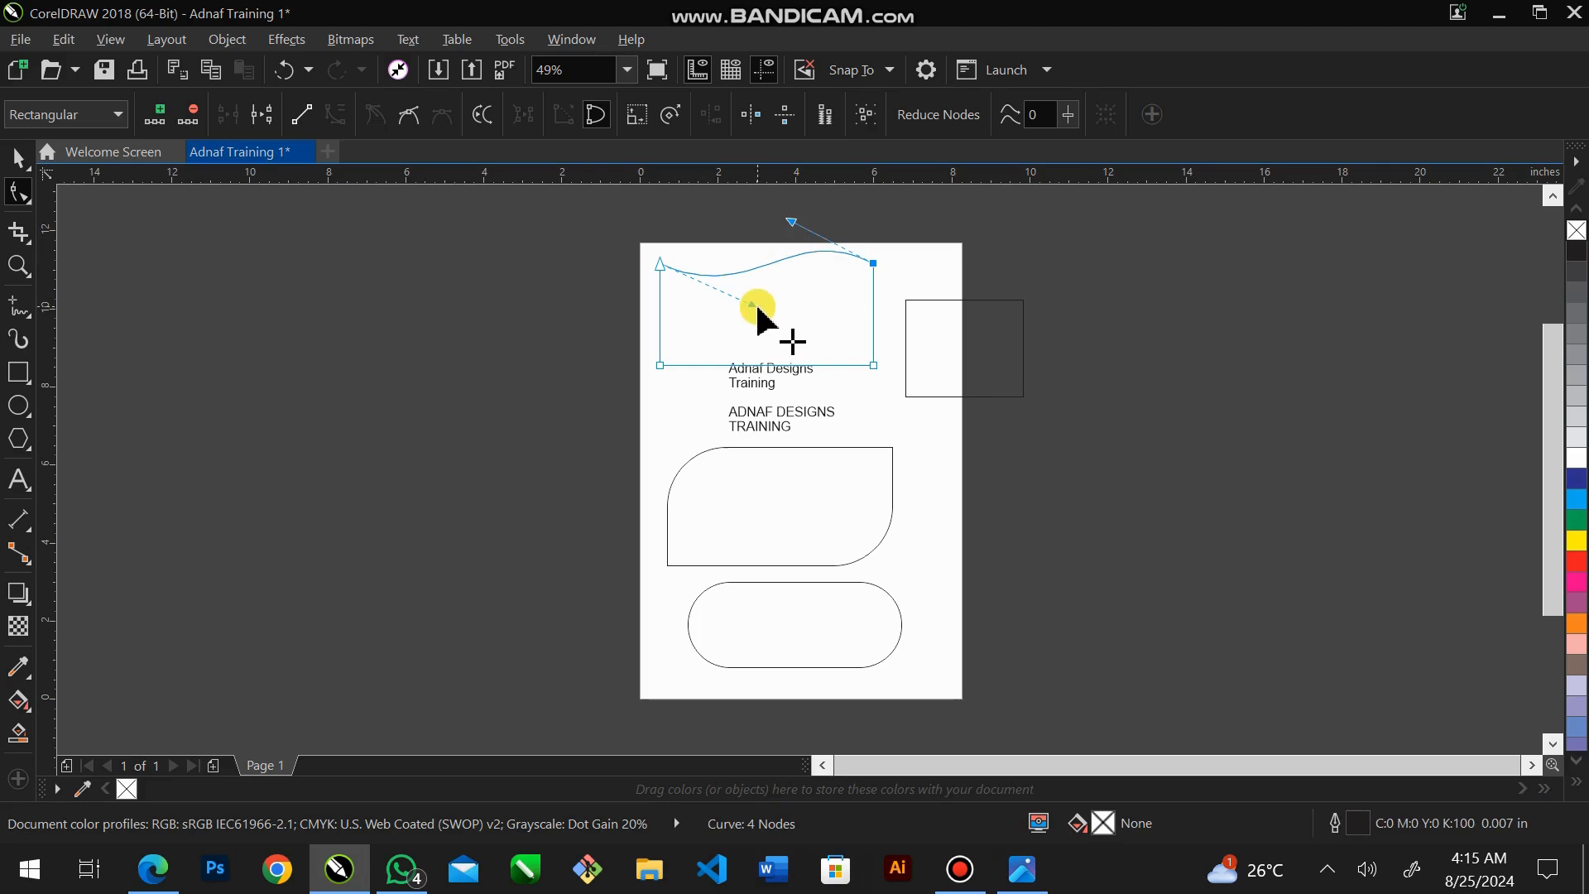
left_click_drag(755, 311, 753, 319)
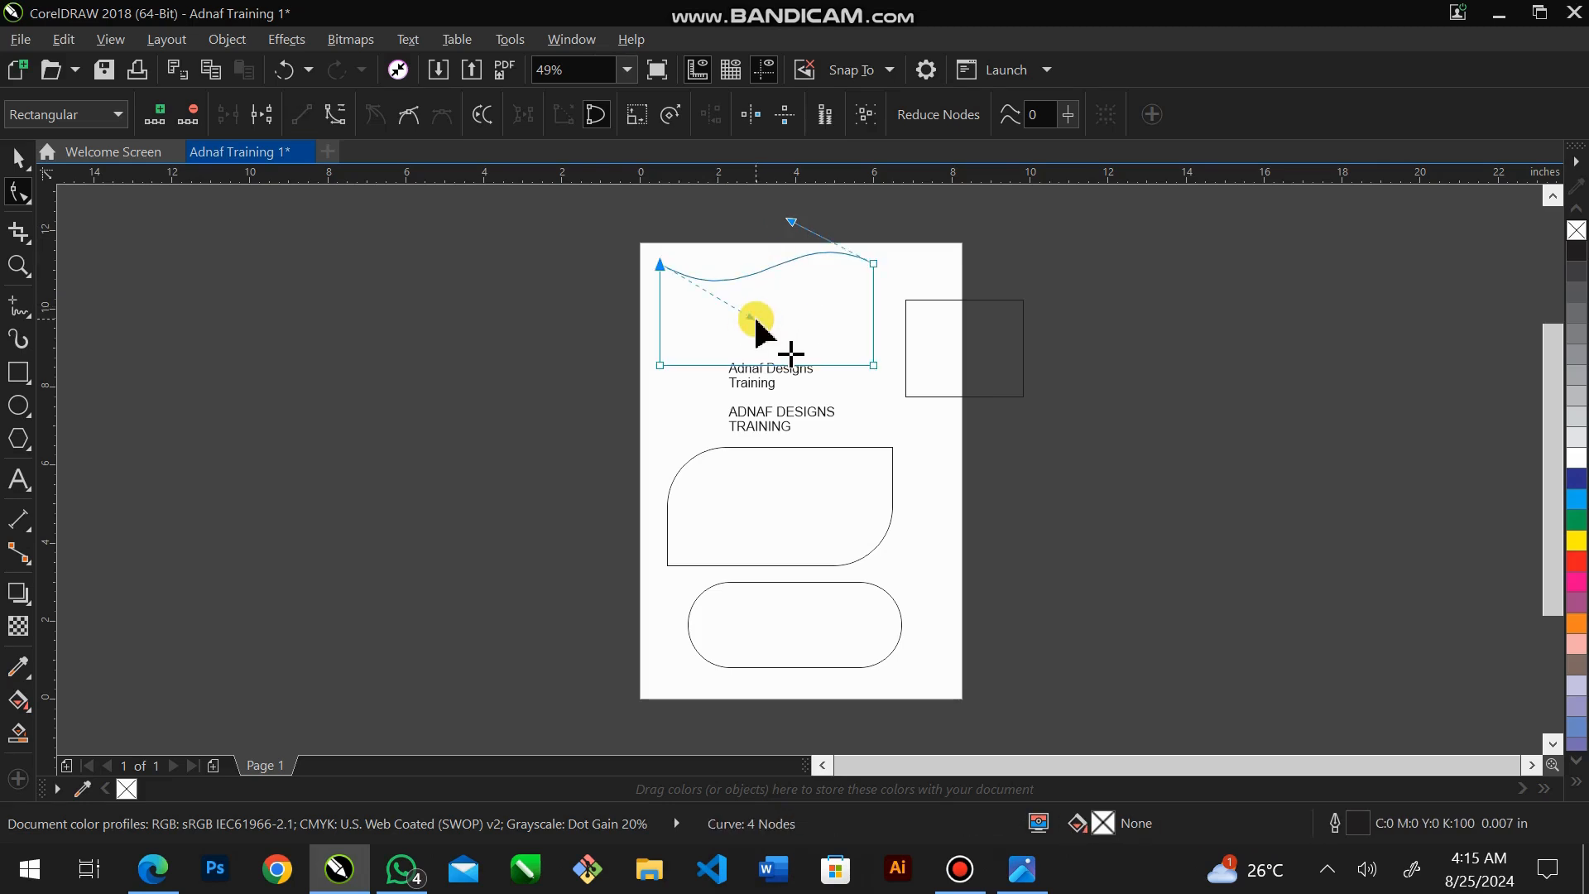
Convert the top shape's lower edge to a curve through a temporary node, and bend it into a wave matching the upper edge.
double_click(832, 365)
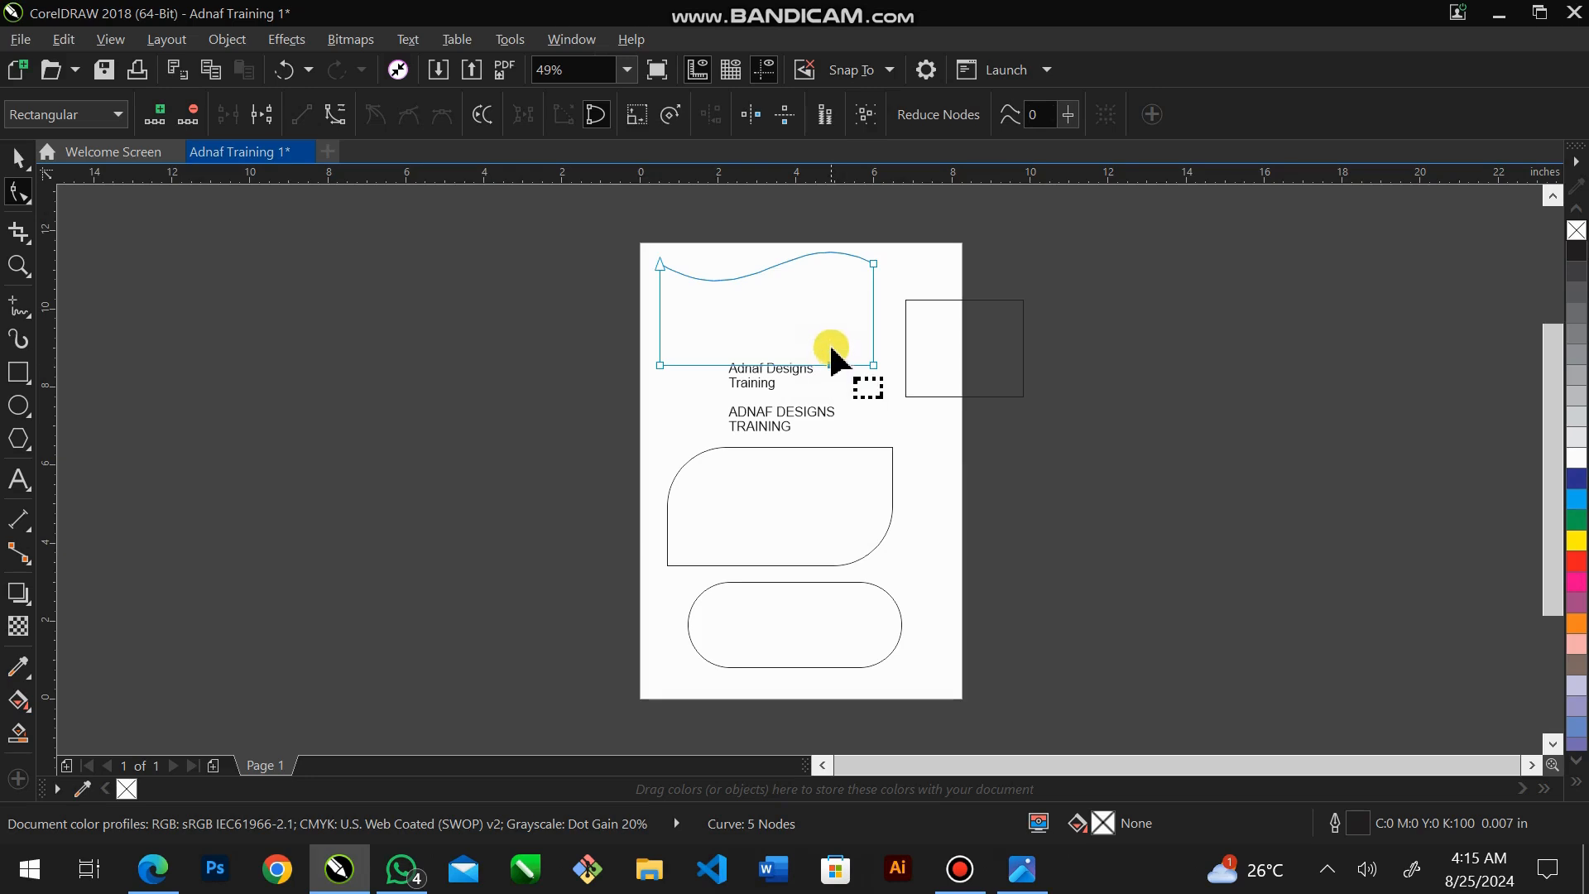
right_click(832, 341)
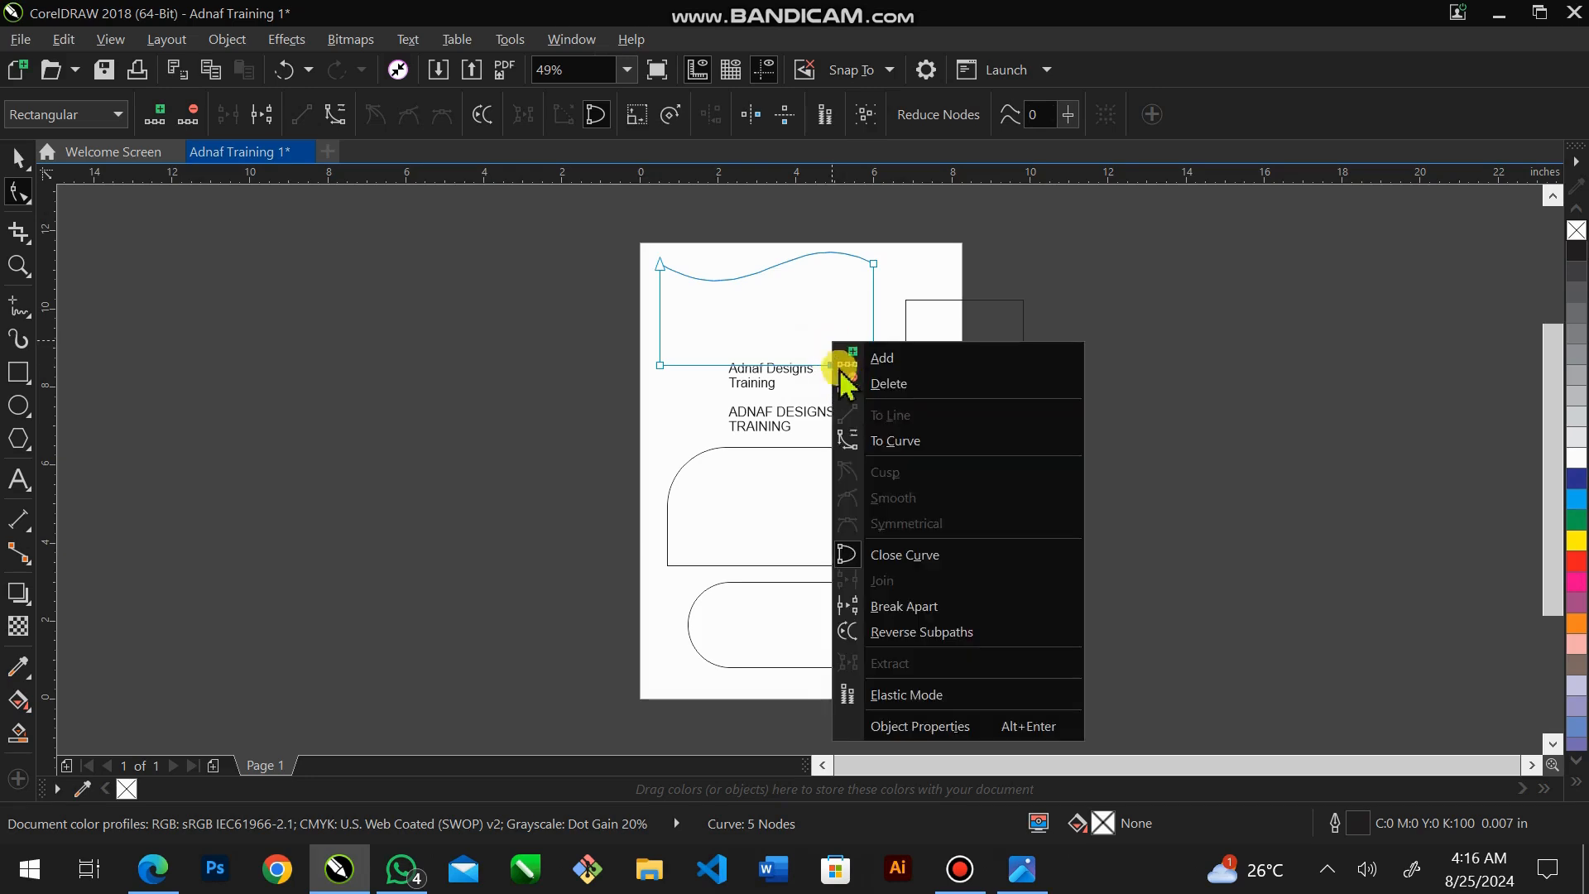
key("Escape")
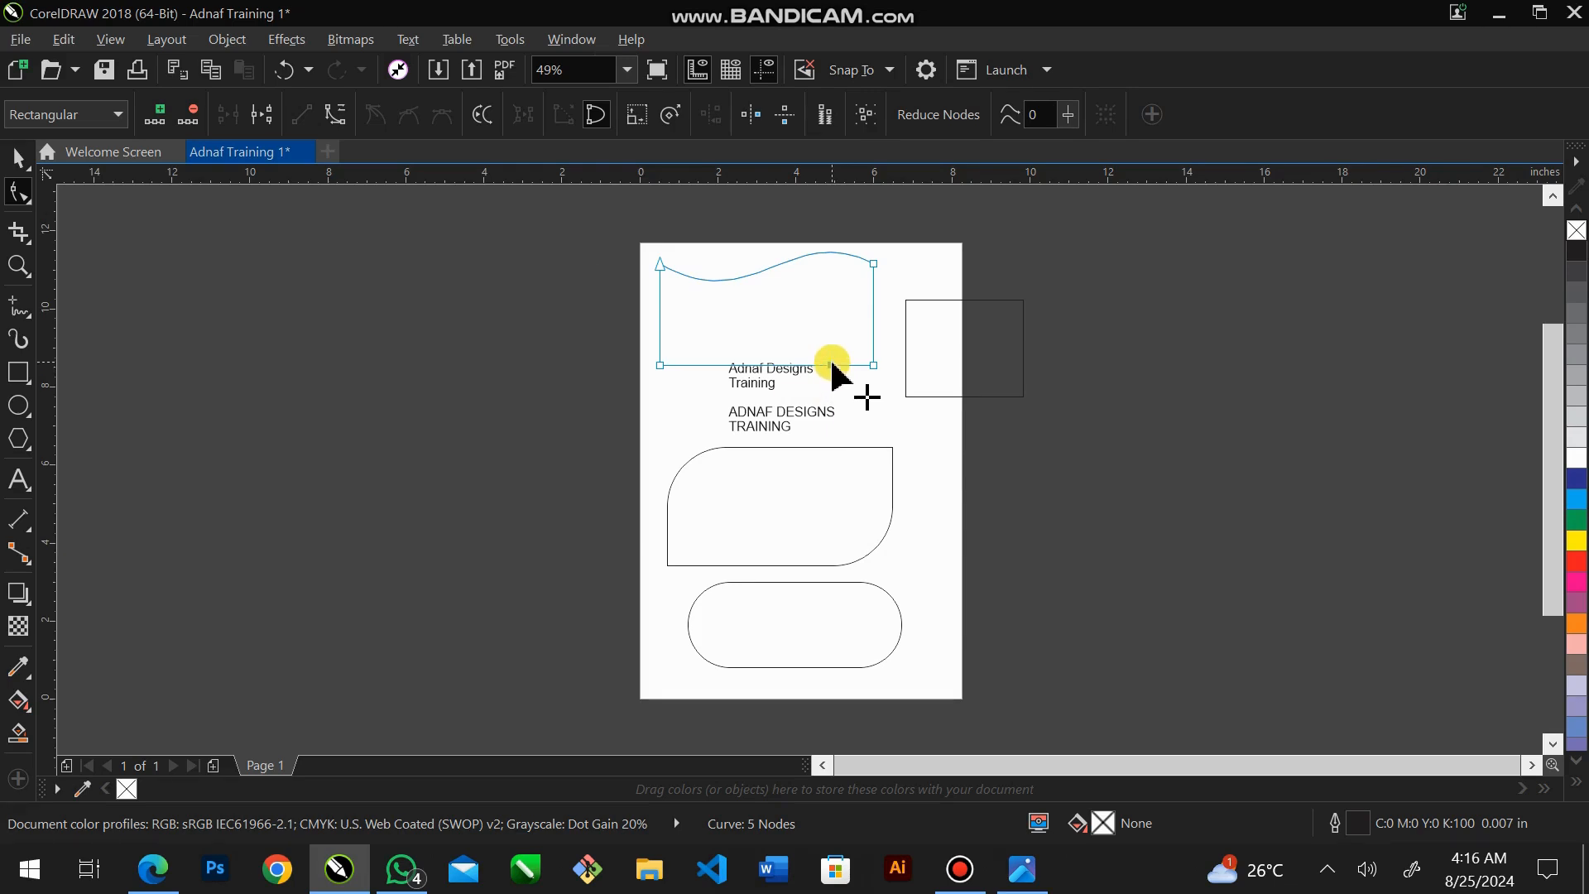
left_click(335, 116)
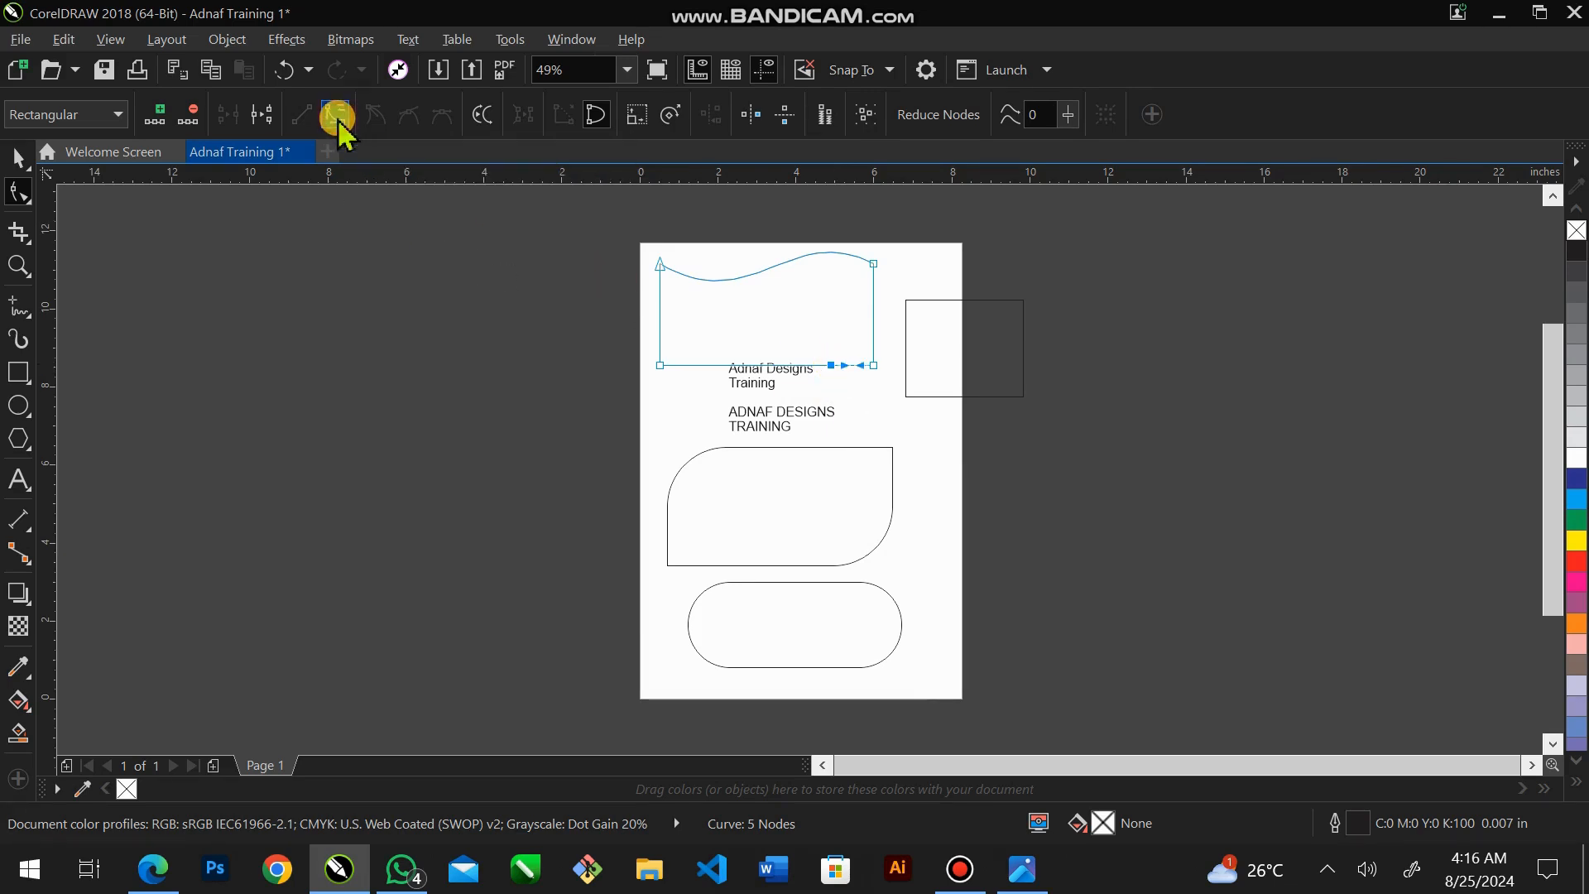
left_click(191, 120)
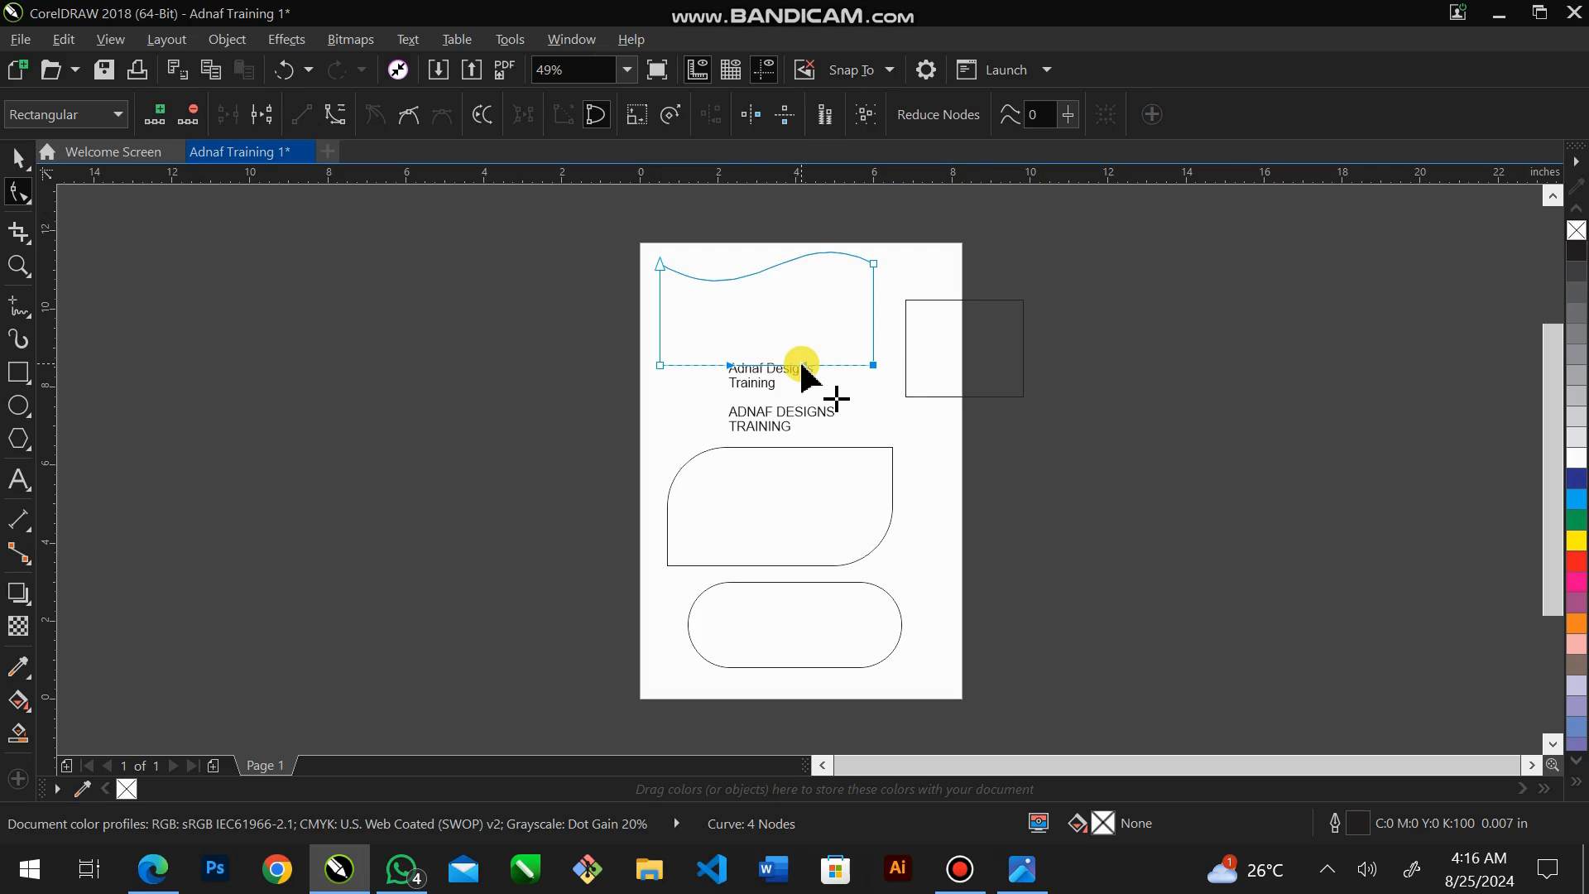
mouse_move(801, 365)
left_mouse_down()
mouse_move(809, 312)
mouse_move(727, 370)
mouse_move(712, 417)
left_mouse_up()
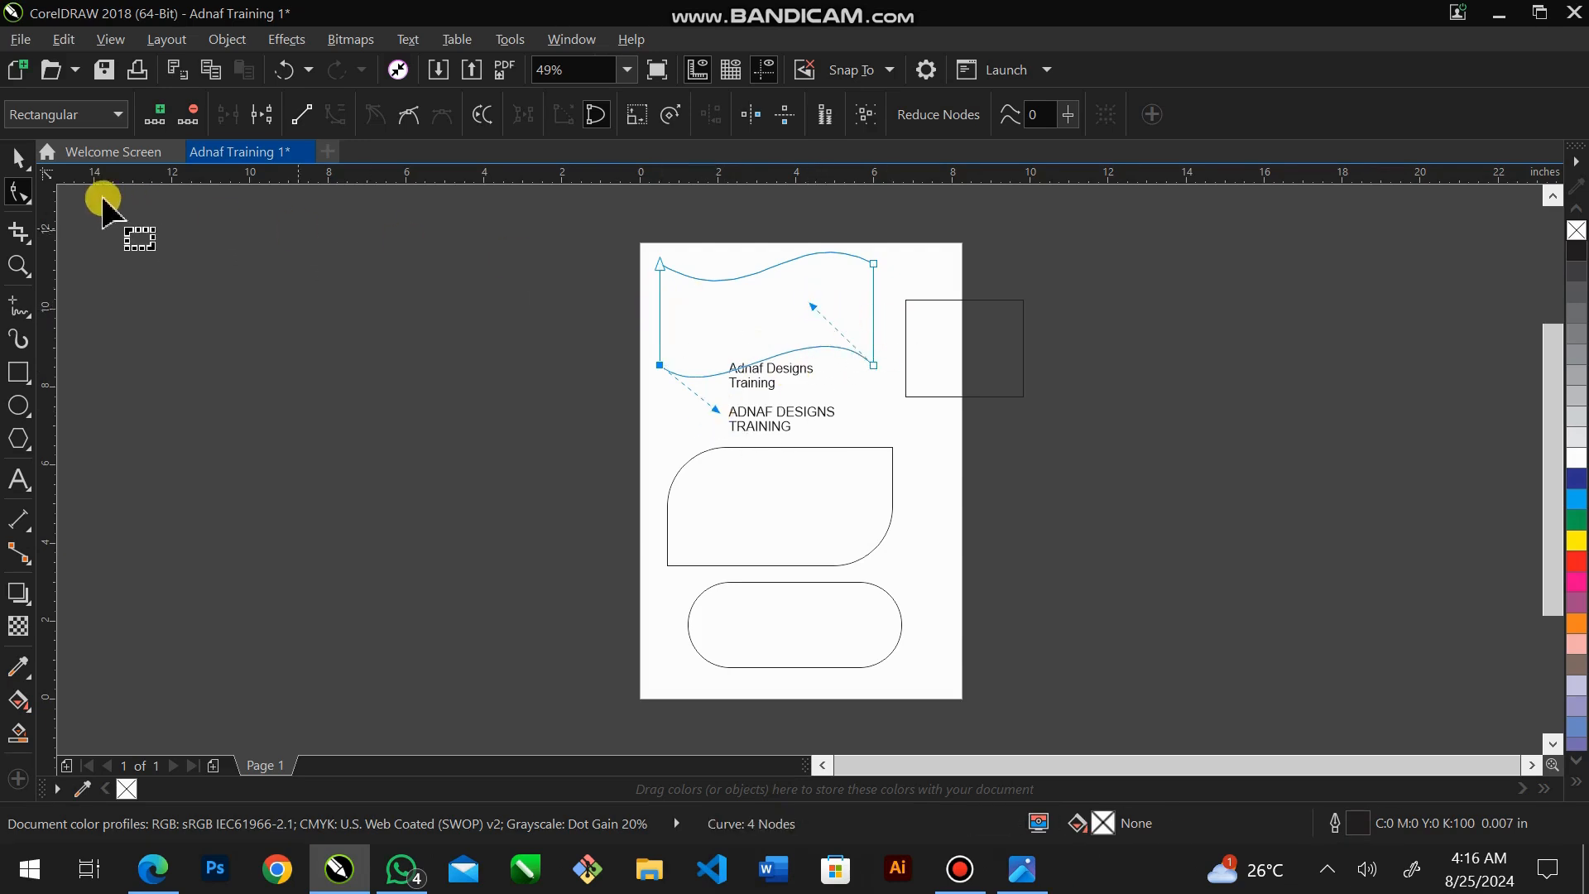
left_click(18, 157)
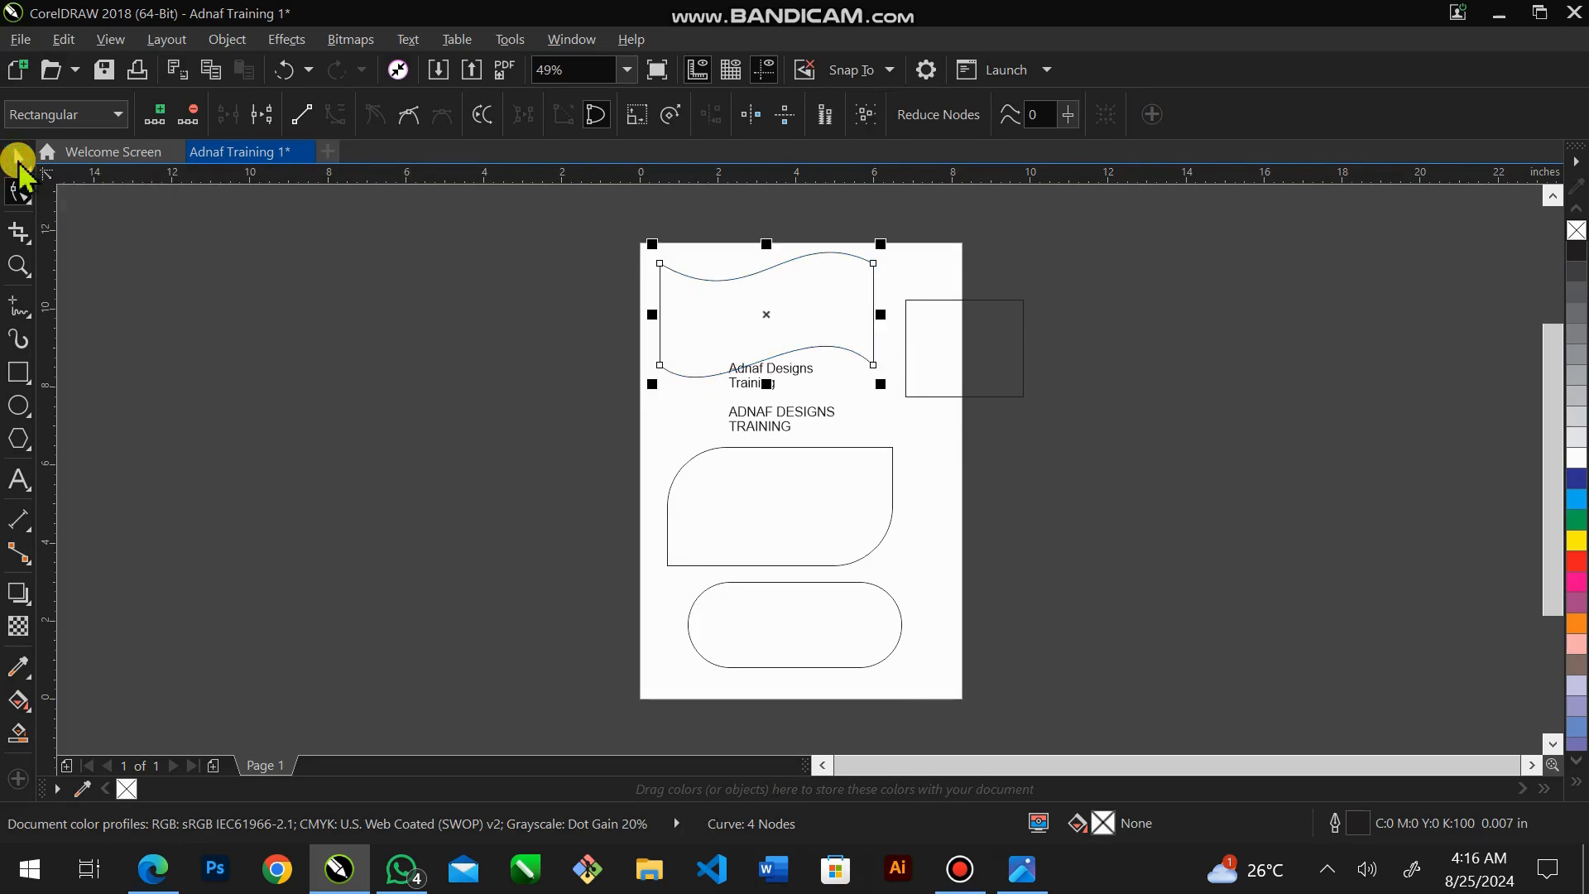
left_click(960, 869)
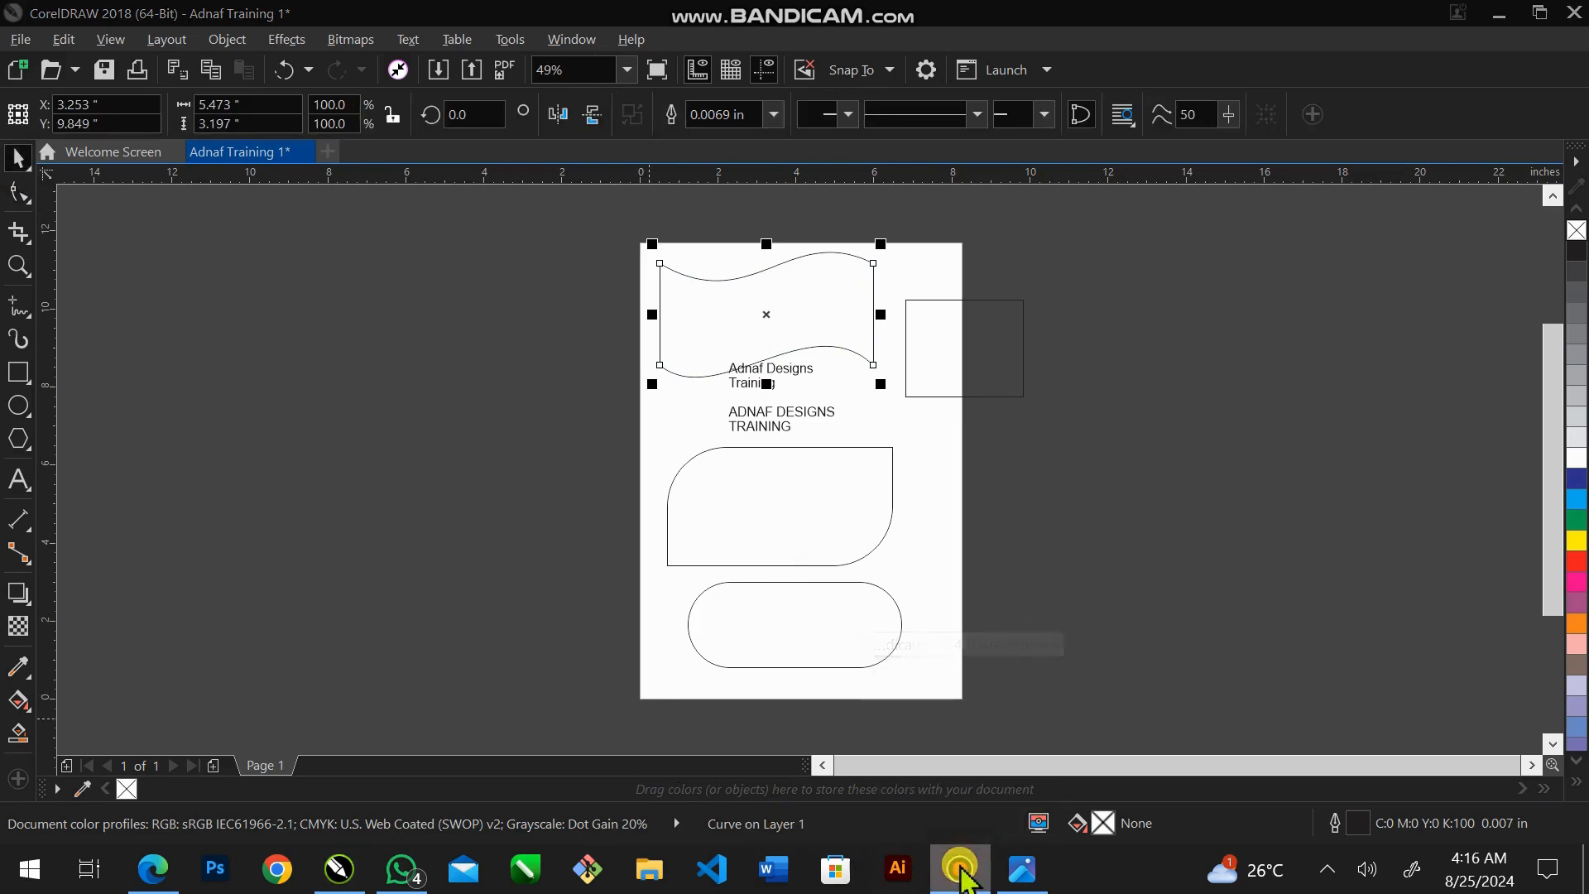